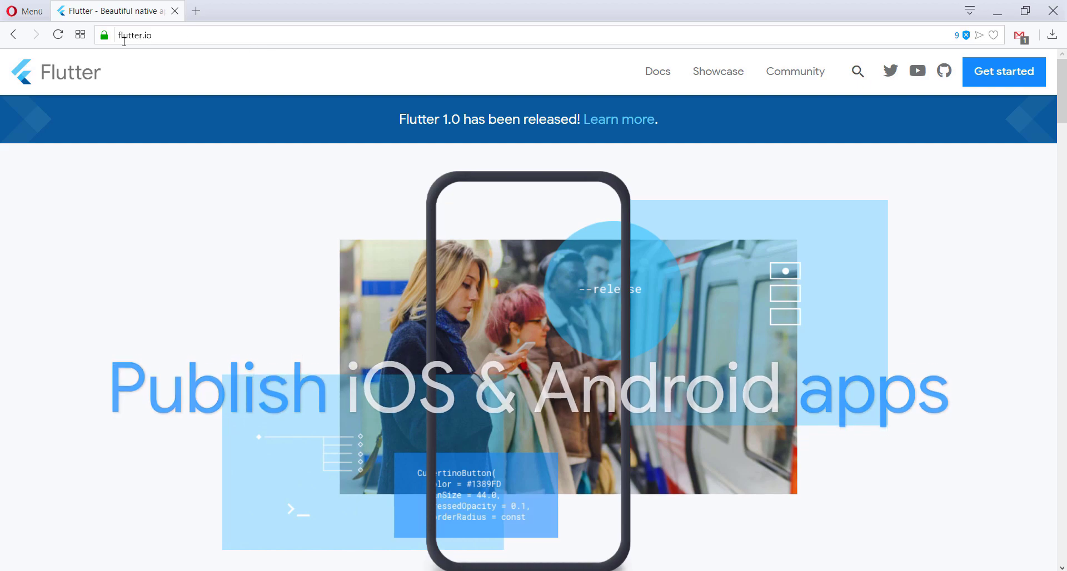
- Open the Flutter installation guide for Windows from the flutter.io home page
click(140, 36)
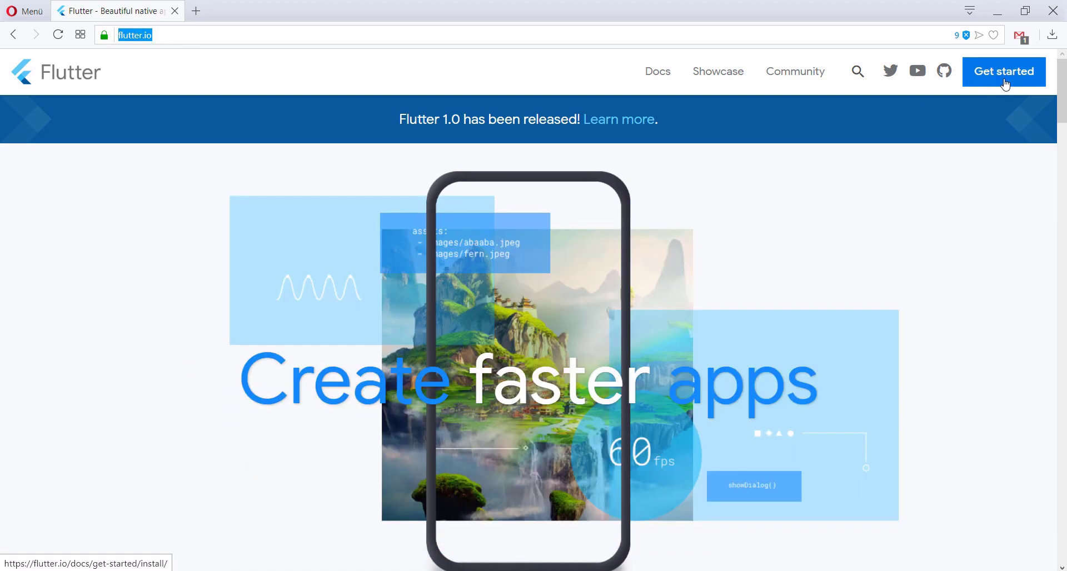
click(1004, 83)
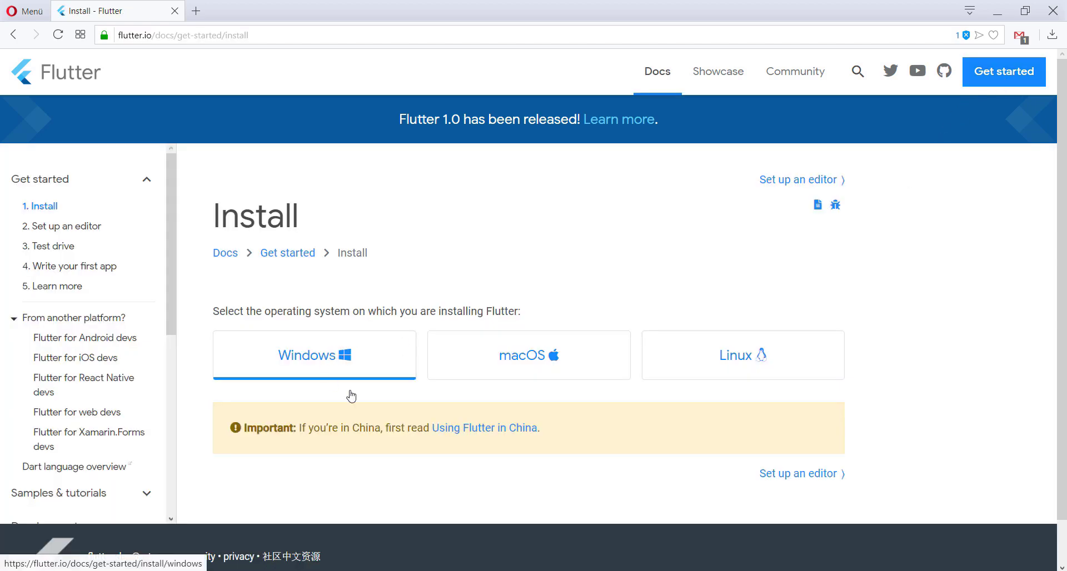
click(331, 366)
- Search the web for "jdk download" in a new tab and open Oracle's Java SE Downloads page
click(197, 10)
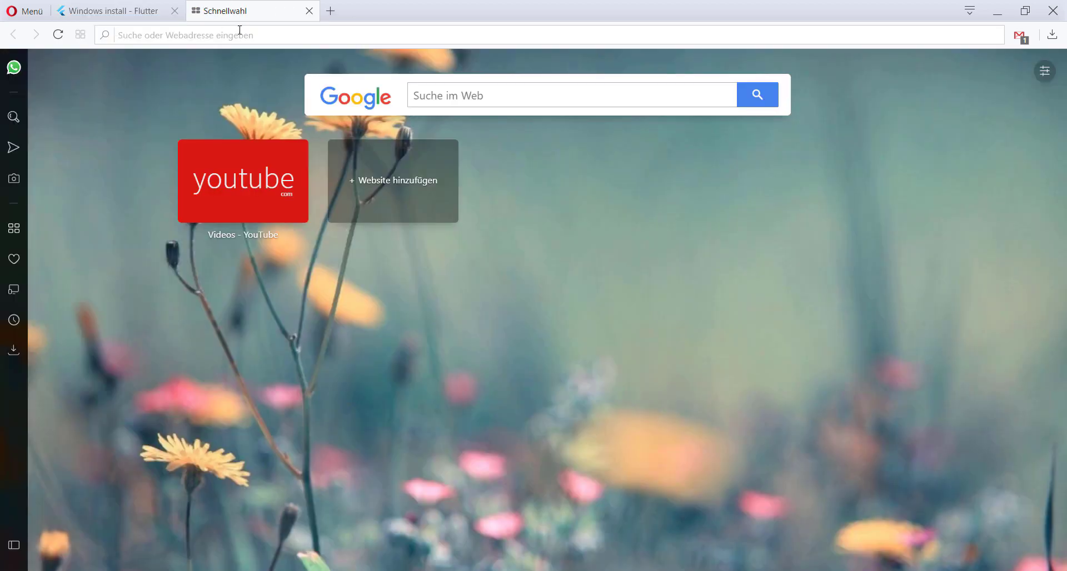
text(jdk)
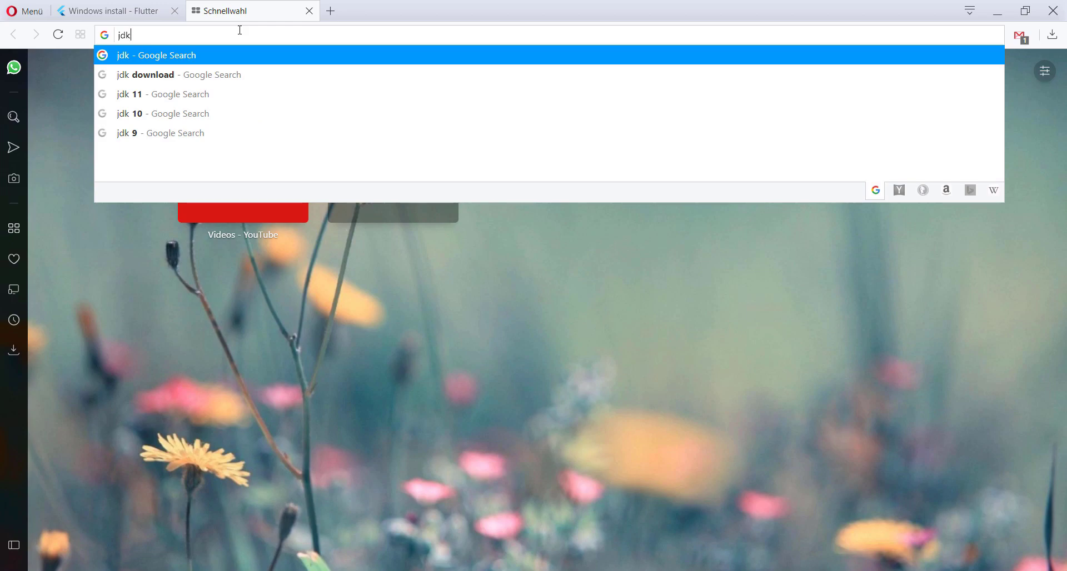
key(Down)
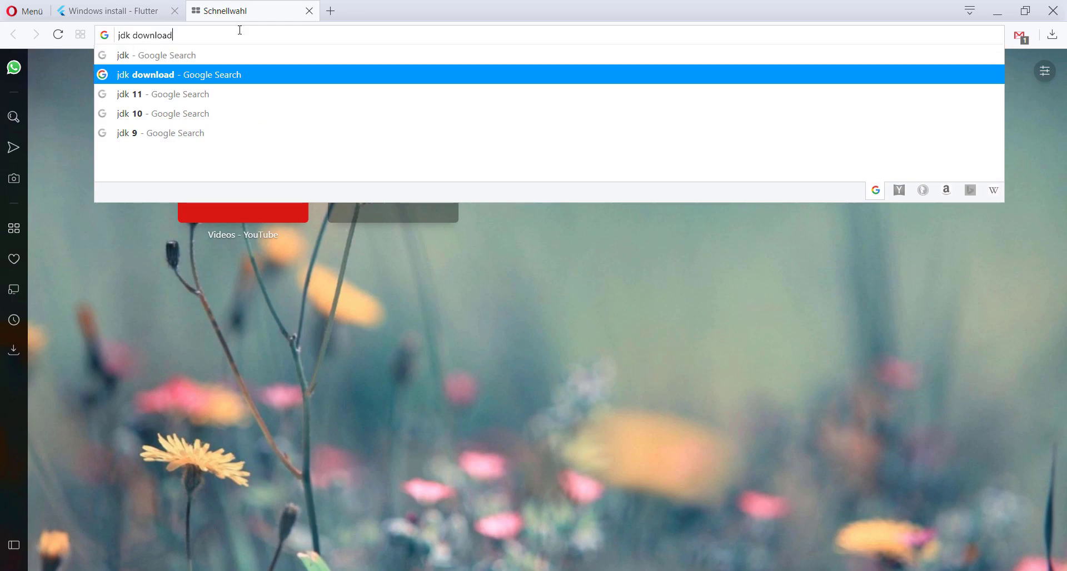
key(Return)
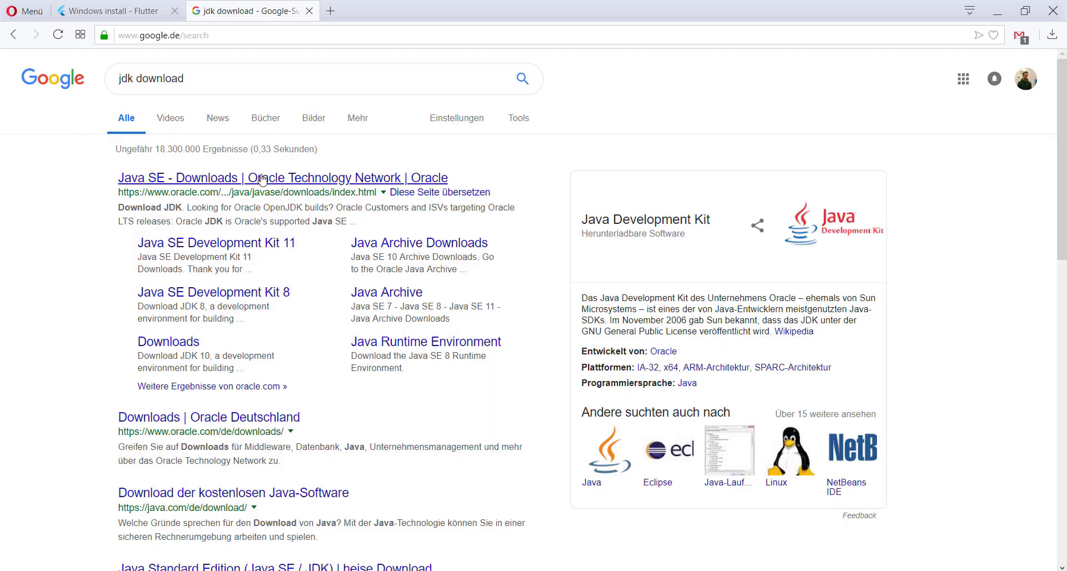
click(261, 179)
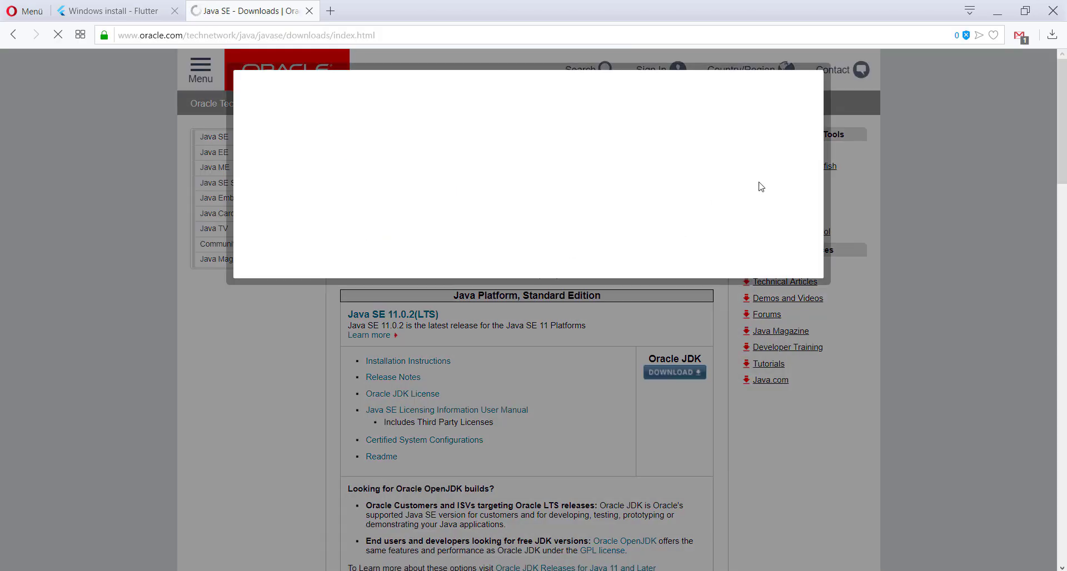
- Accept the Oracle JDK 11.0.2 license agreement, download jdk-11.0.2_windows-x64_bin.exe and close the Oracle page
click(674, 373)
scroll(461, 367, down, 3)
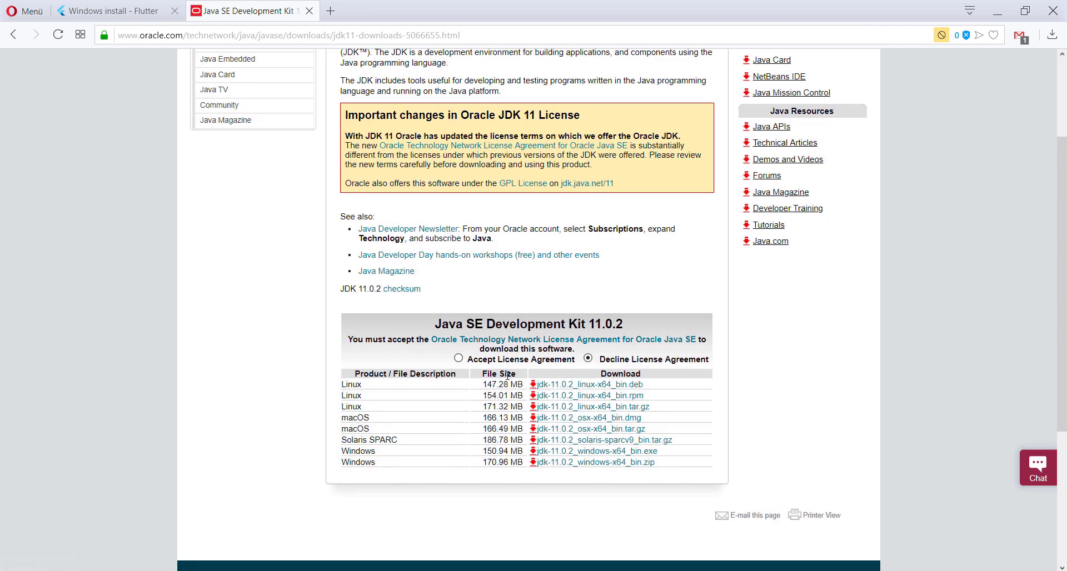
click(458, 359)
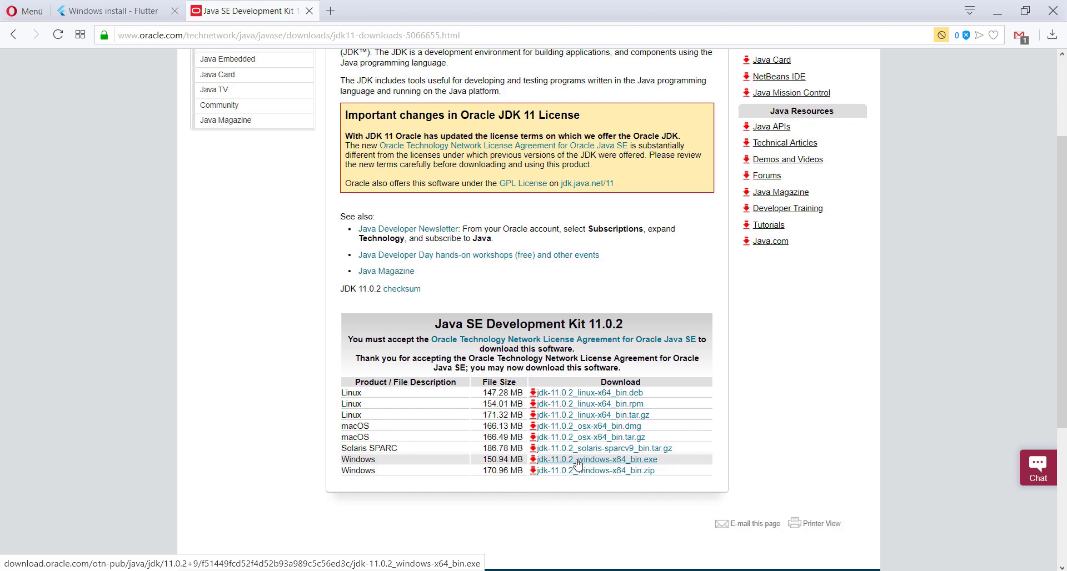
click(653, 459)
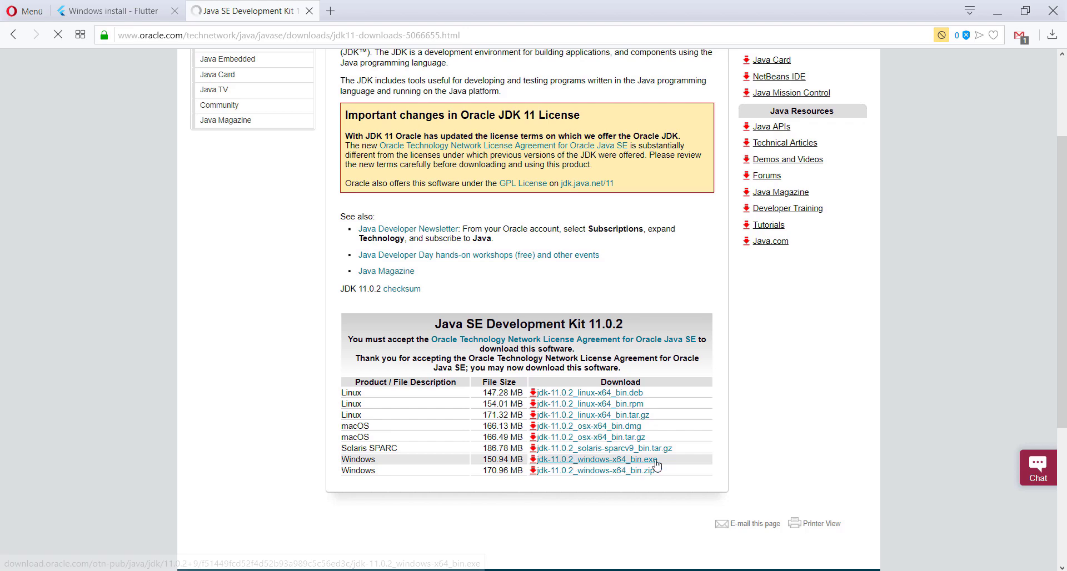
key(ctrl+w)
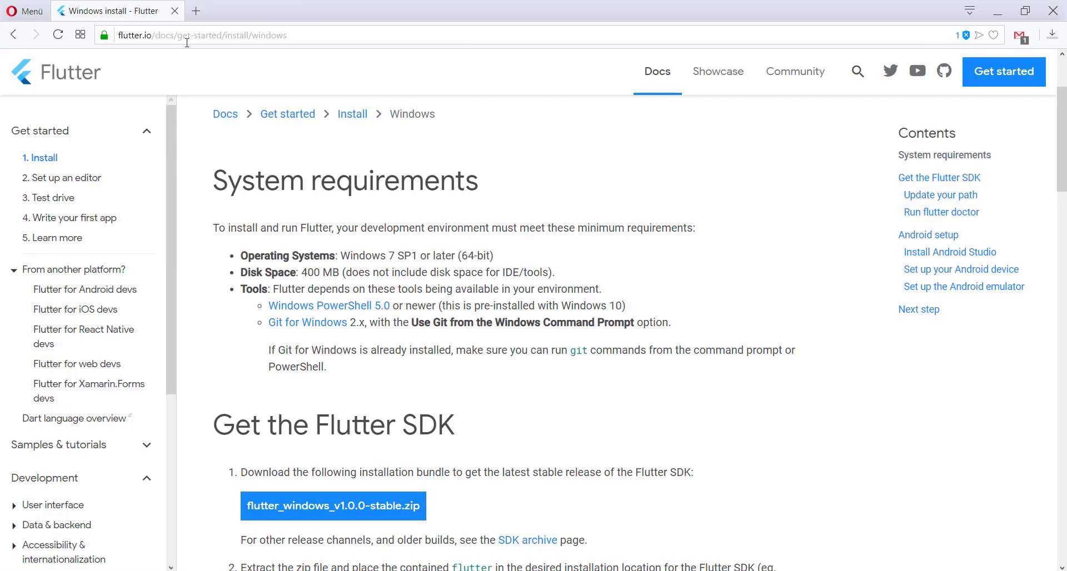
- Open the Git for Windows download page in a new tab from the Flutter system requirements
scroll(248, 69, down, 3)
scroll(344, 167, up, 1)
triple_click(344, 112)
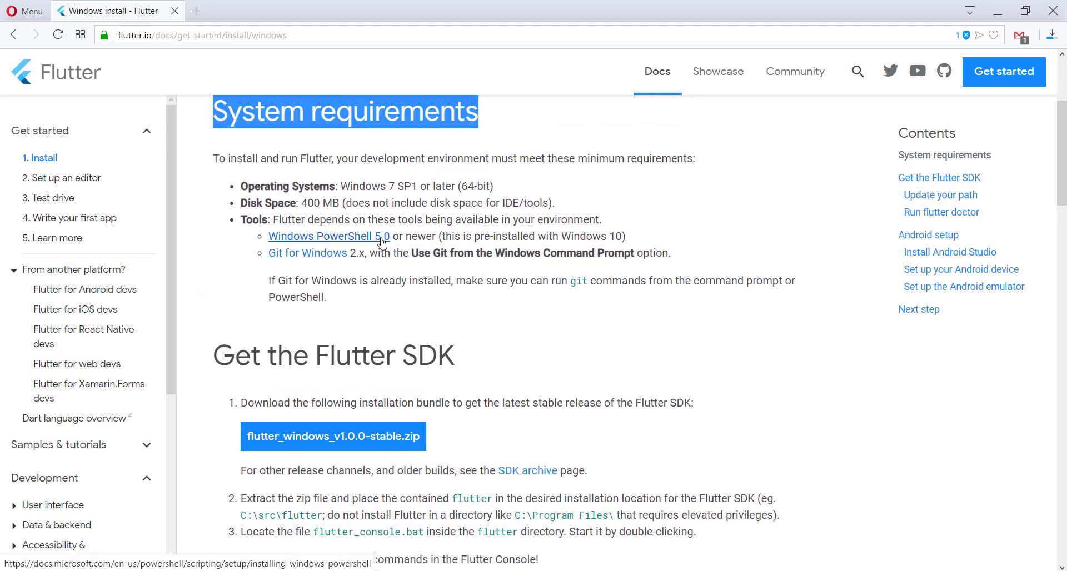
drag(622, 236, 564, 236)
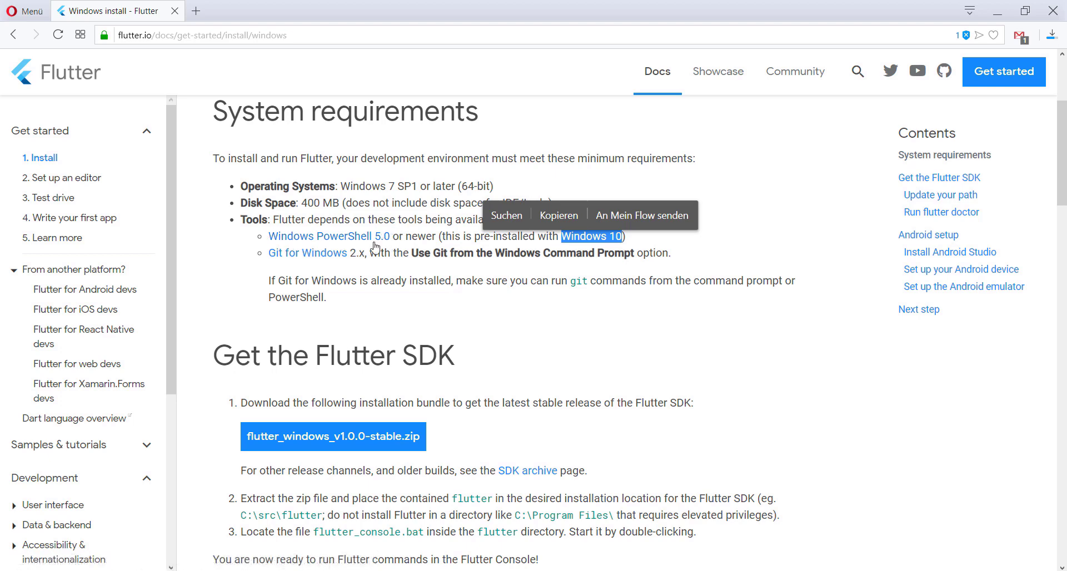
click(304, 271)
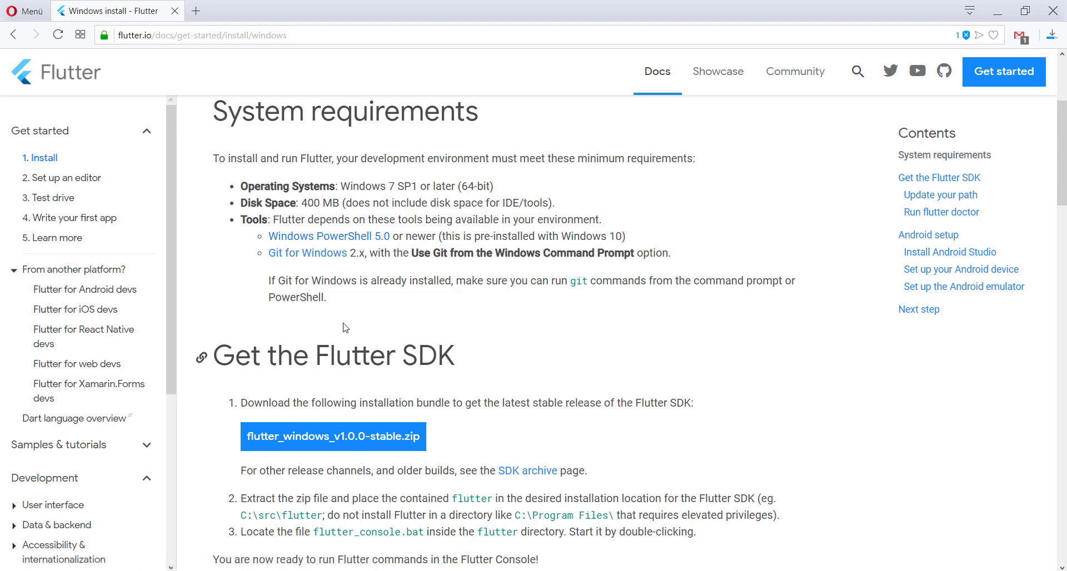
right_click(335, 259)
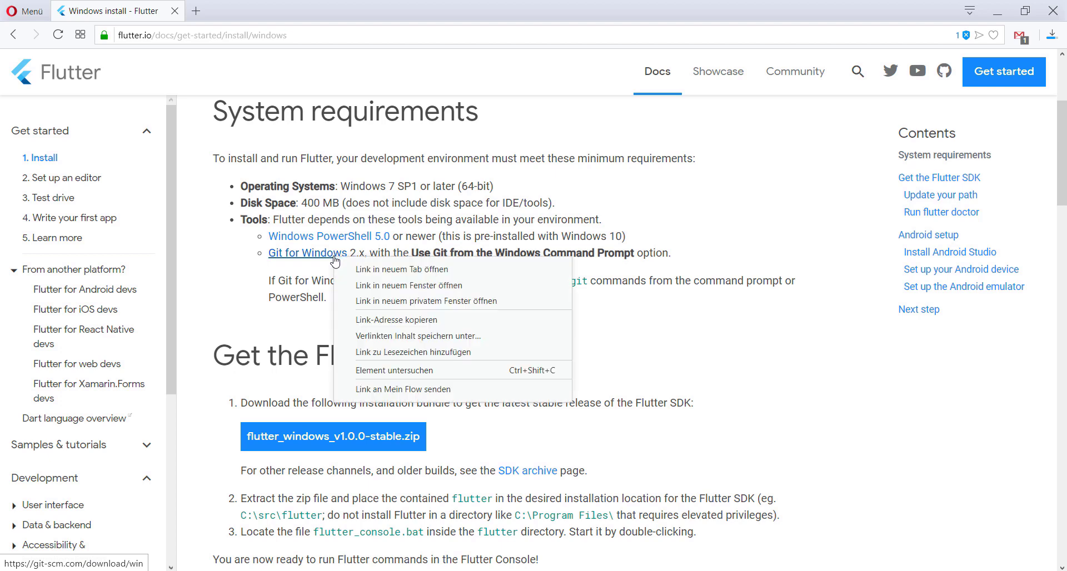
click(378, 271)
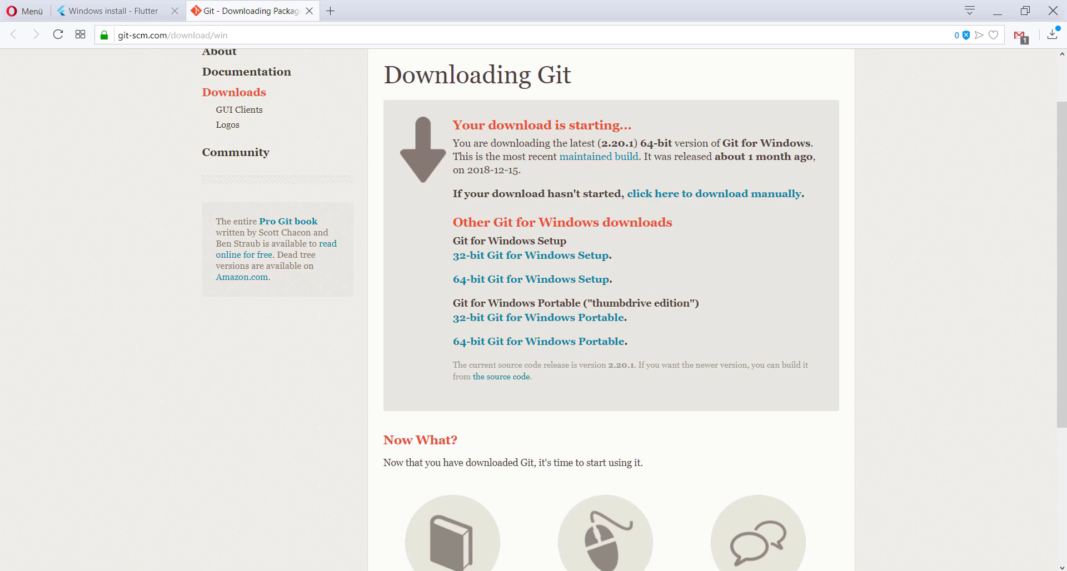
- Look up the computer's system type in the Windows System Information app
click(107, 559)
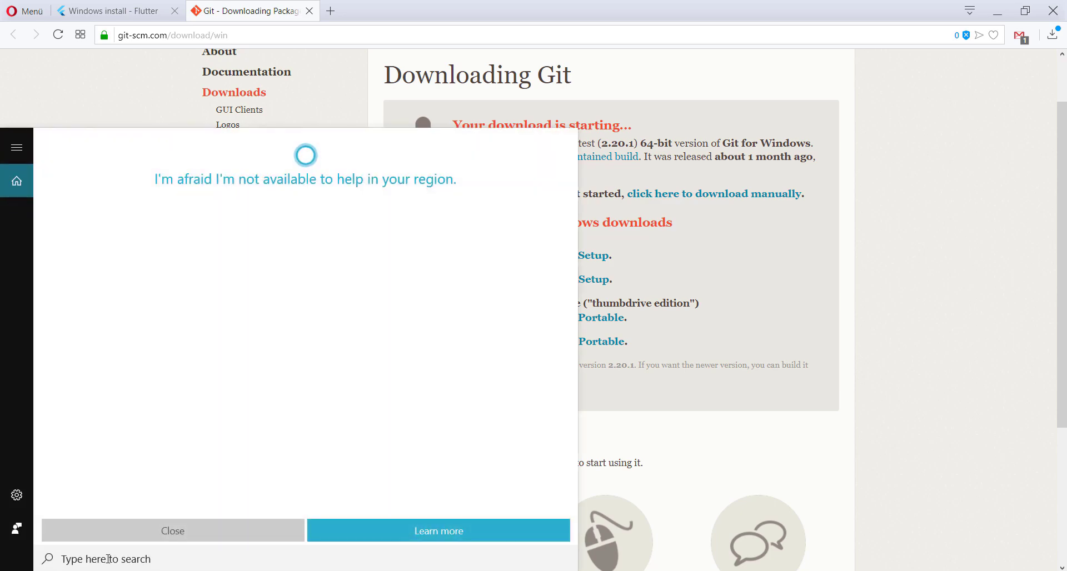
text(informat)
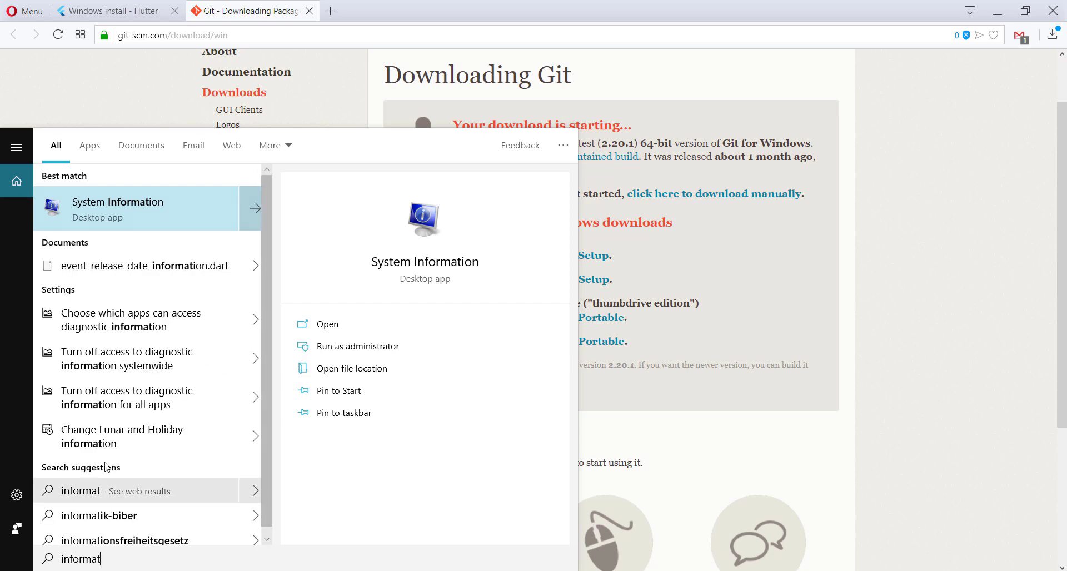
click(170, 219)
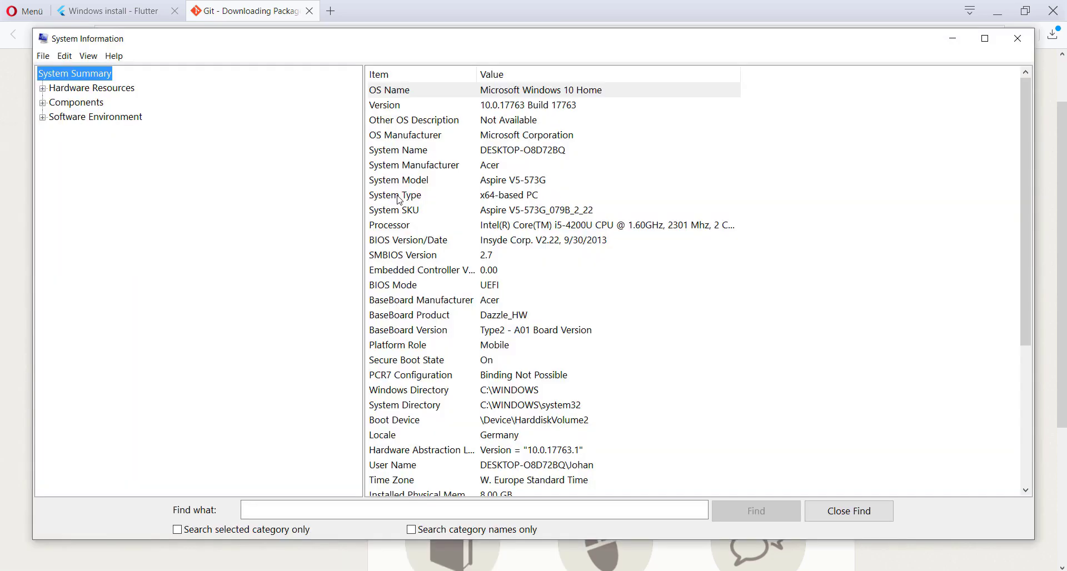
click(388, 194)
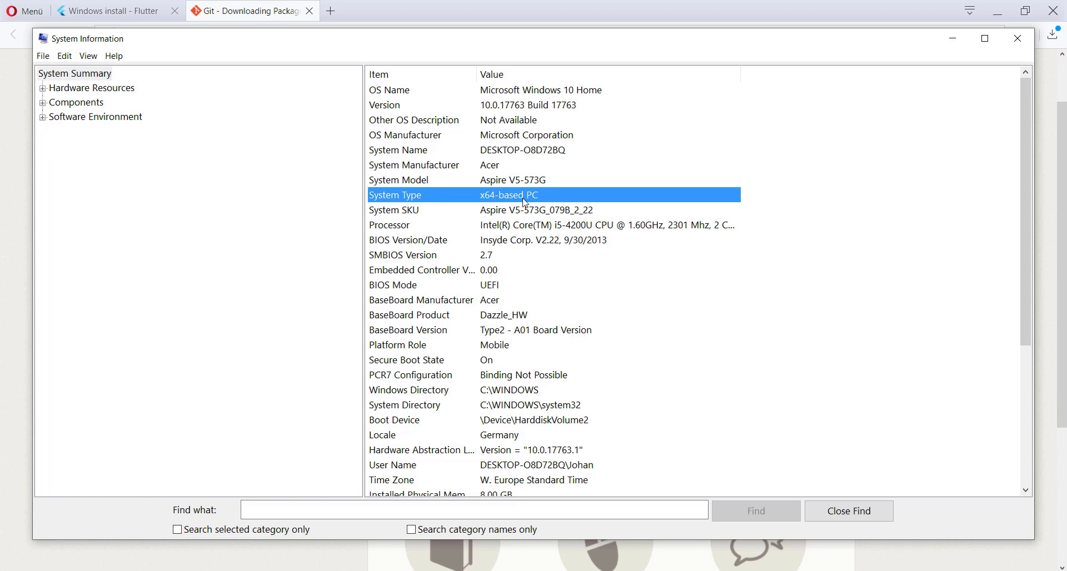
- Back in the browser, save the 64-bit Git for Windows Setup to Downloads and download flutter_windows_v1.0.0-stable.zip from the Flutter guide
key(alt+Tab)
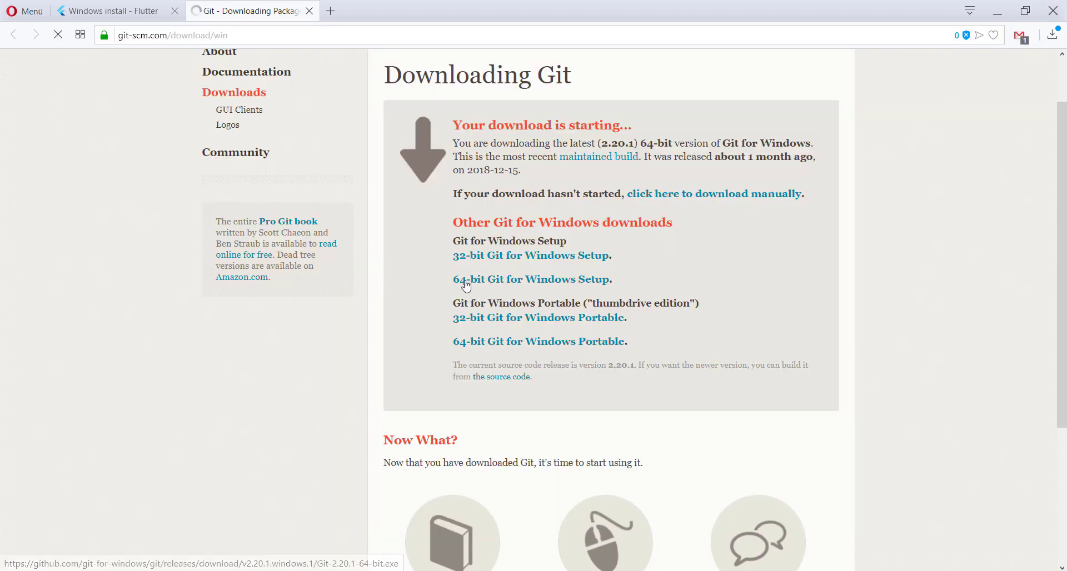
click(544, 281)
click(623, 425)
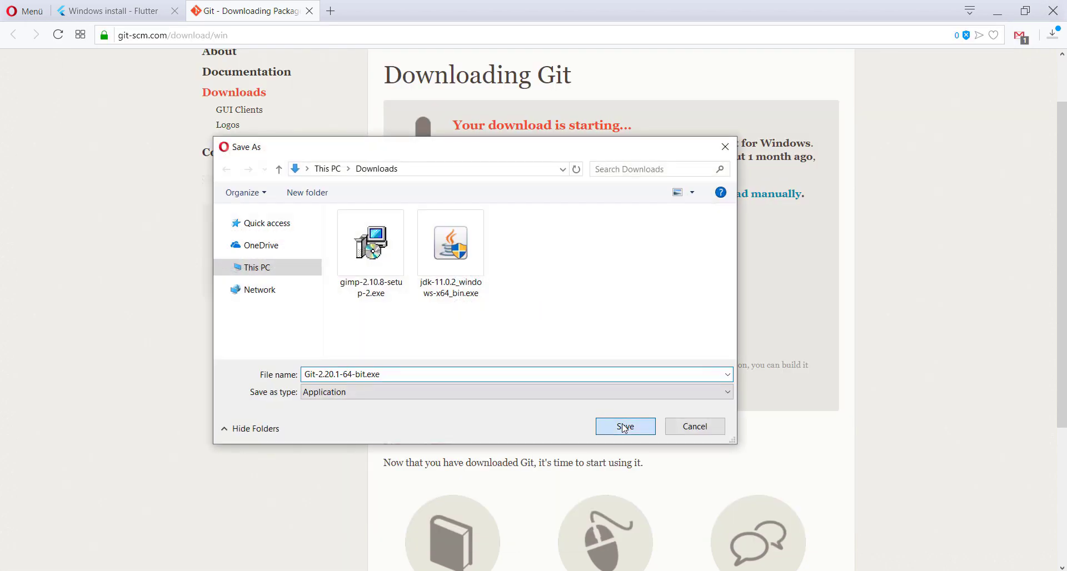
key(ctrl+Tab)
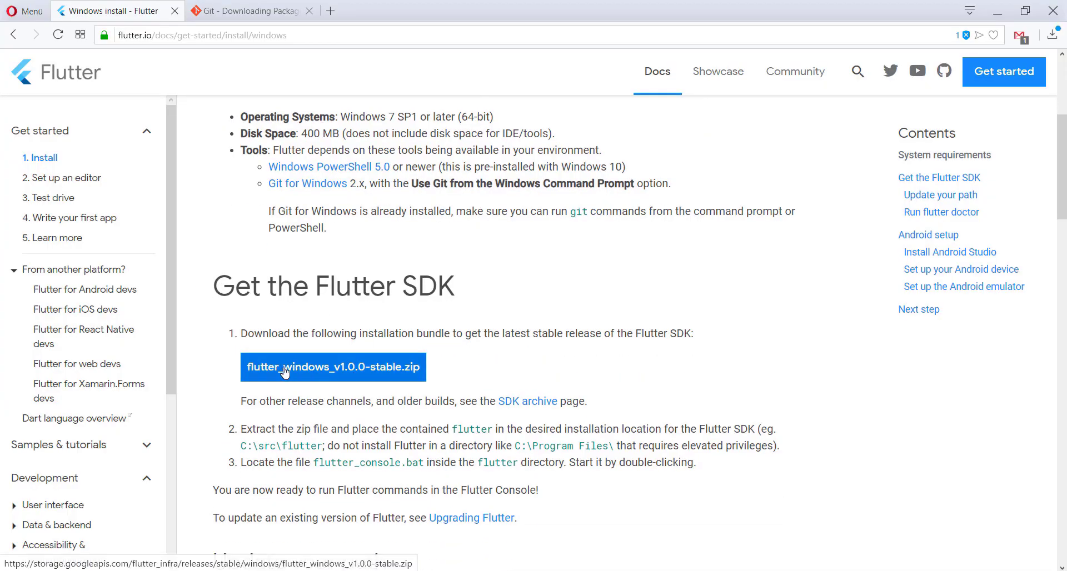
click(316, 378)
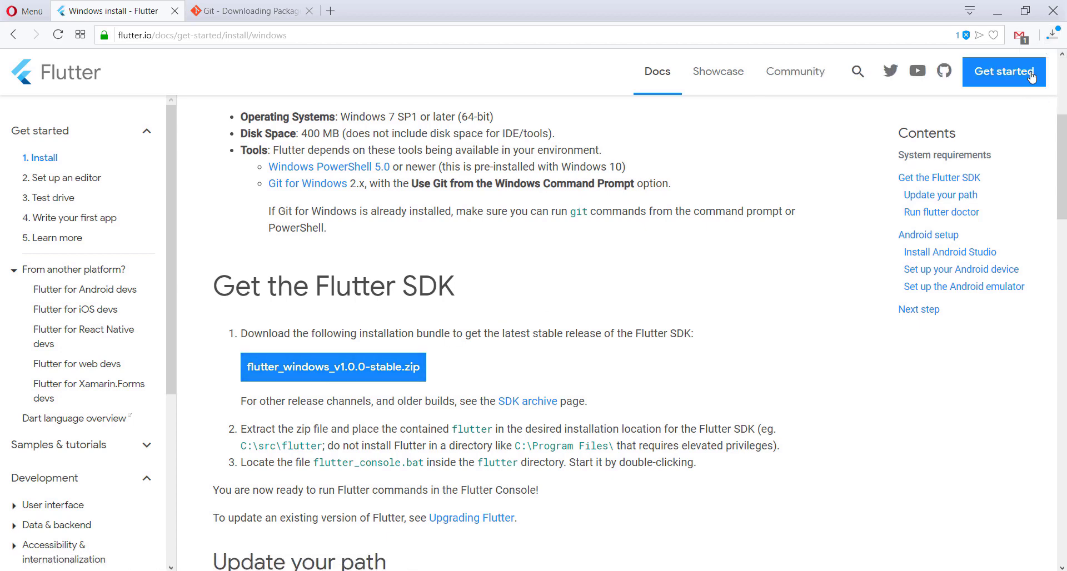
- Show the downloaded JDK installer in its folder and install Java SE Development Kit 11.0.2 with the default settings
click(1055, 37)
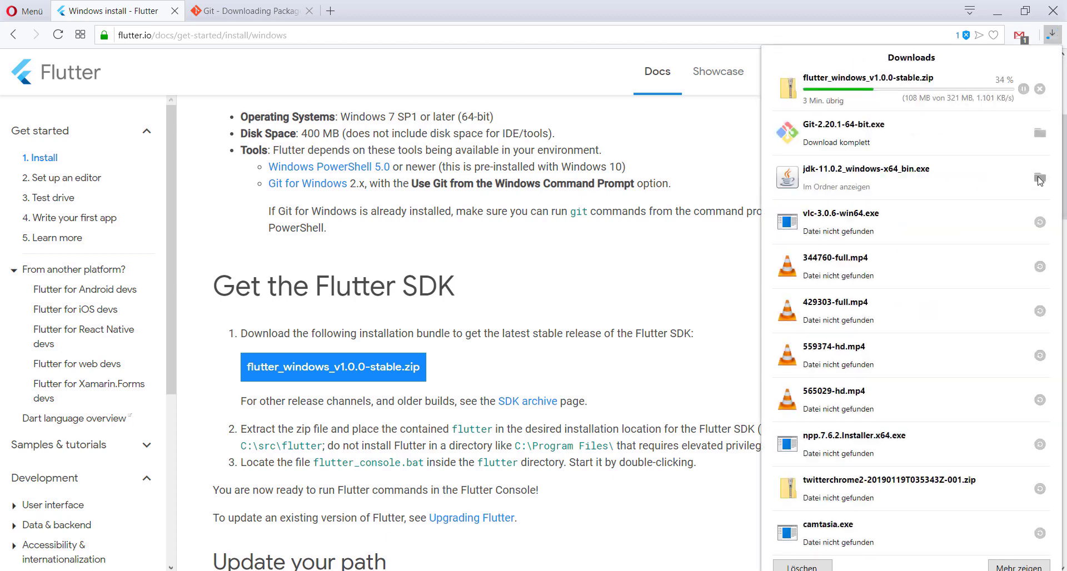
click(731, 167)
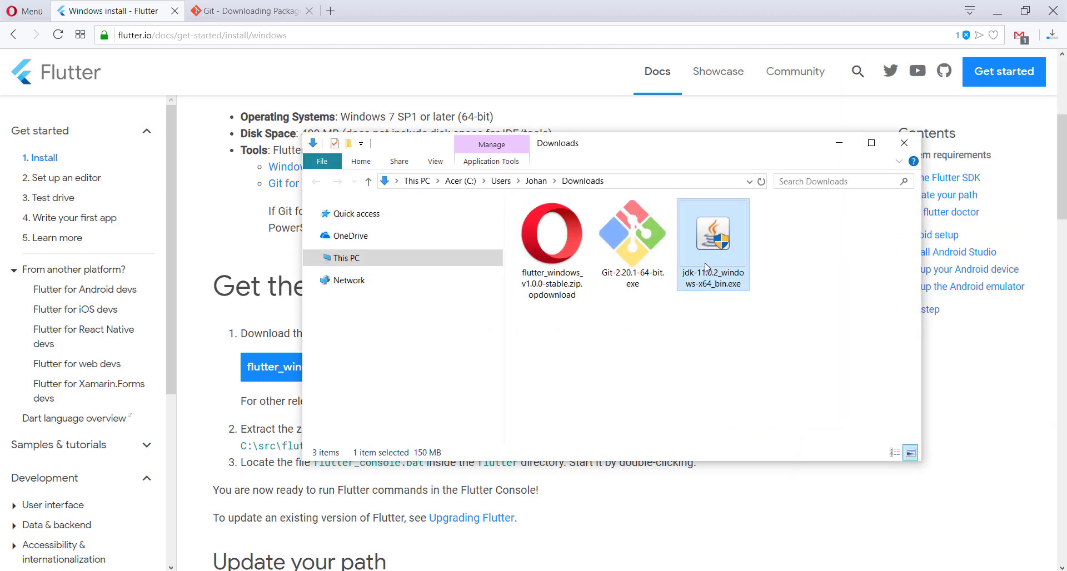
double_click(705, 268)
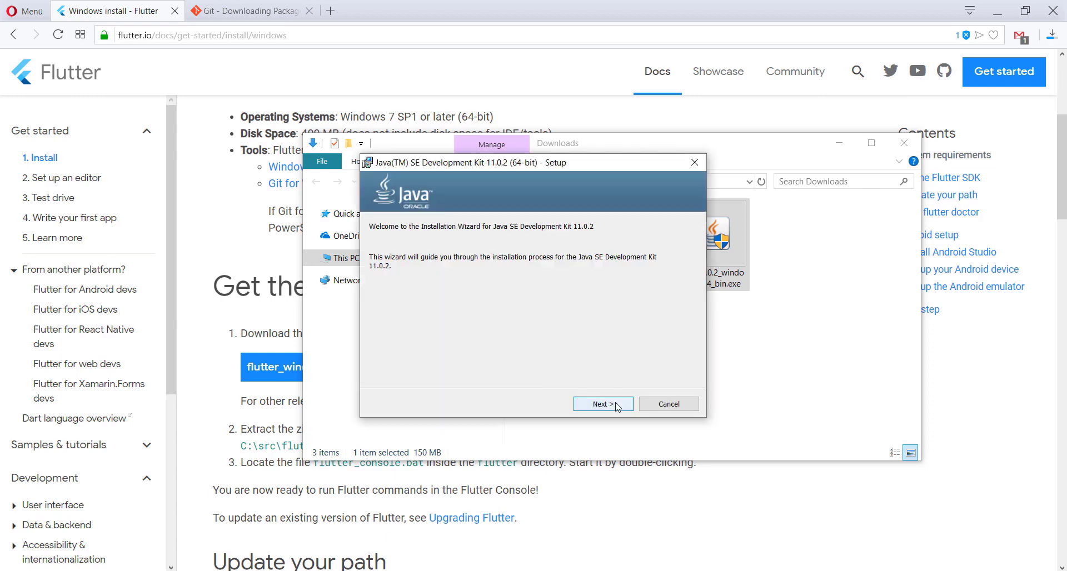
click(604, 404)
click(616, 406)
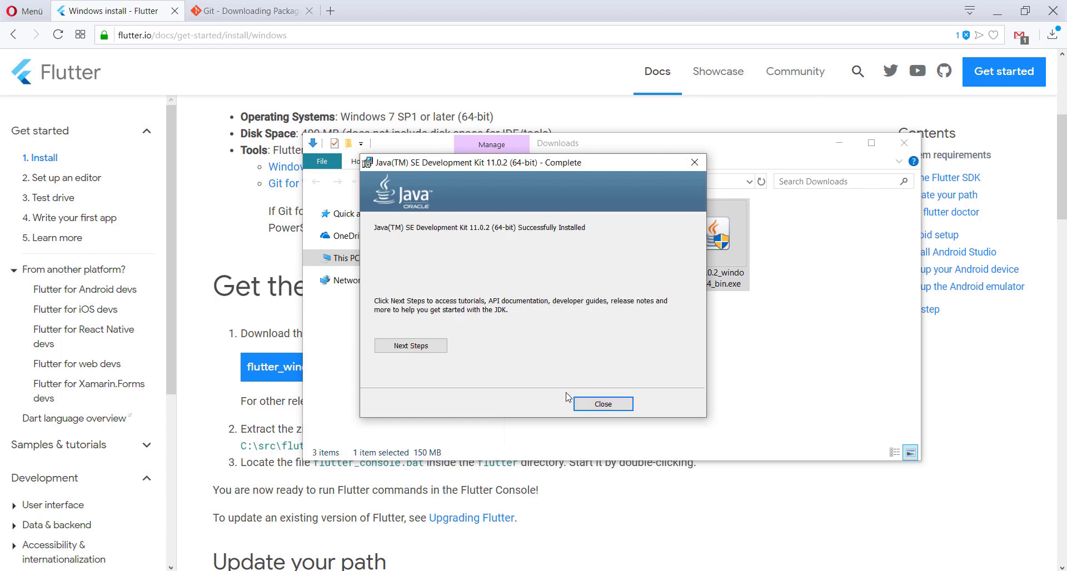
click(603, 404)
- Run Git-2.20.1-64-bit.exe and accept the setup defaults, including destination C:\Program Files\Git and Start Menu folder Git, up to the PATH options
double_click(642, 259)
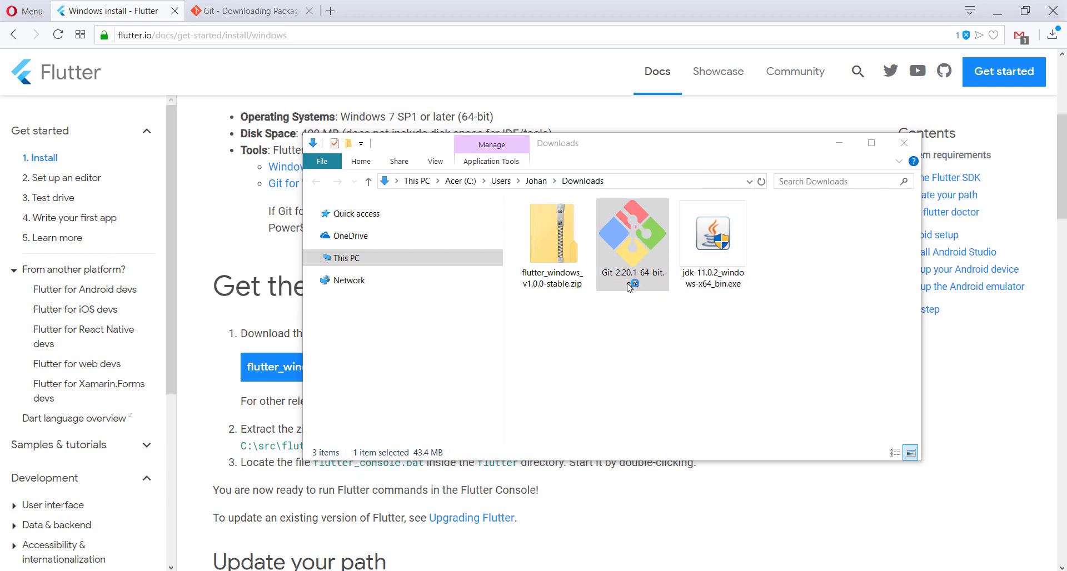
click(638, 261)
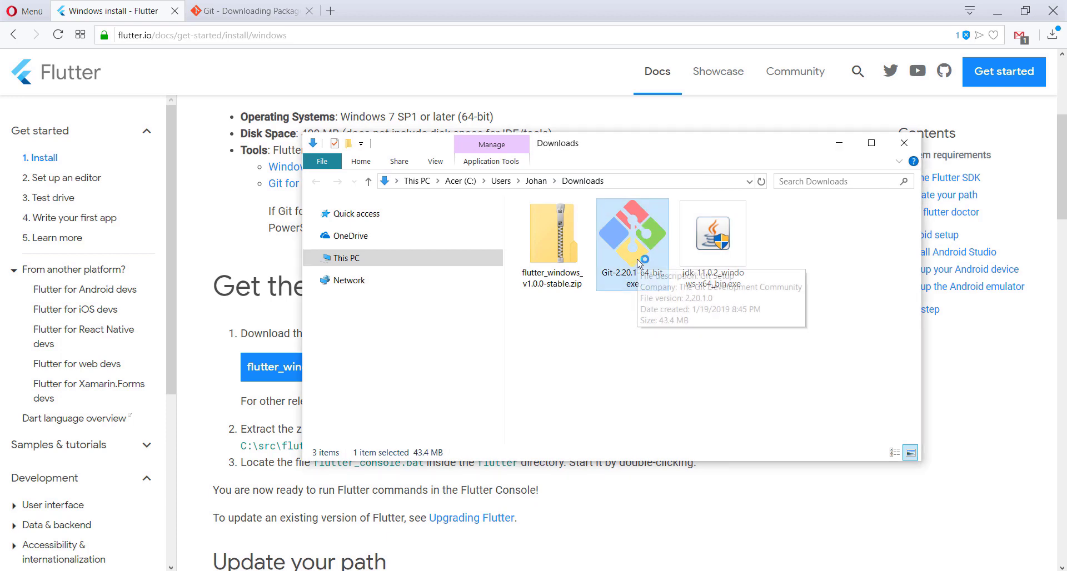
click(601, 402)
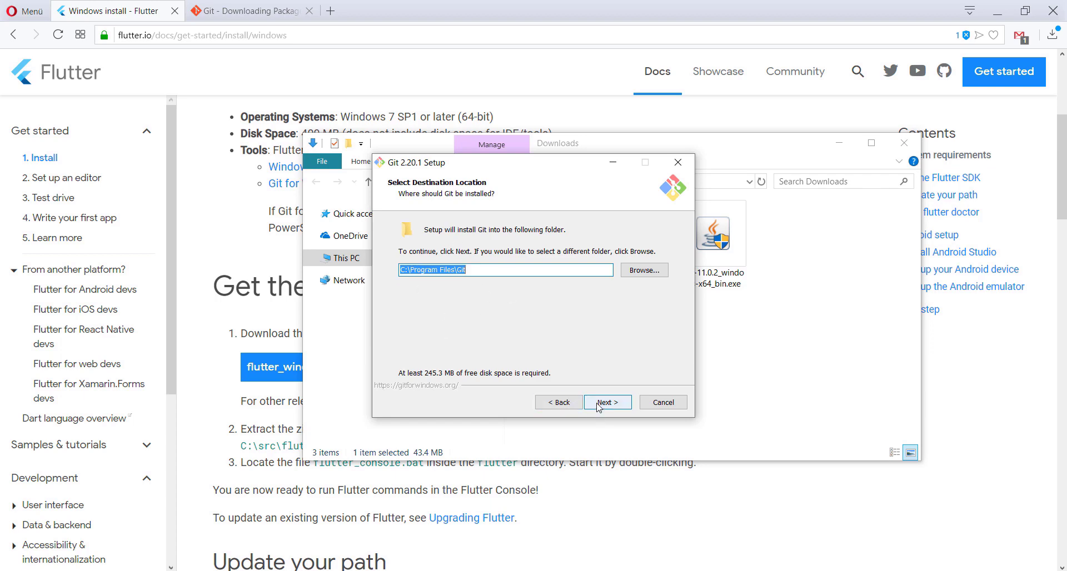
click(598, 406)
click(597, 407)
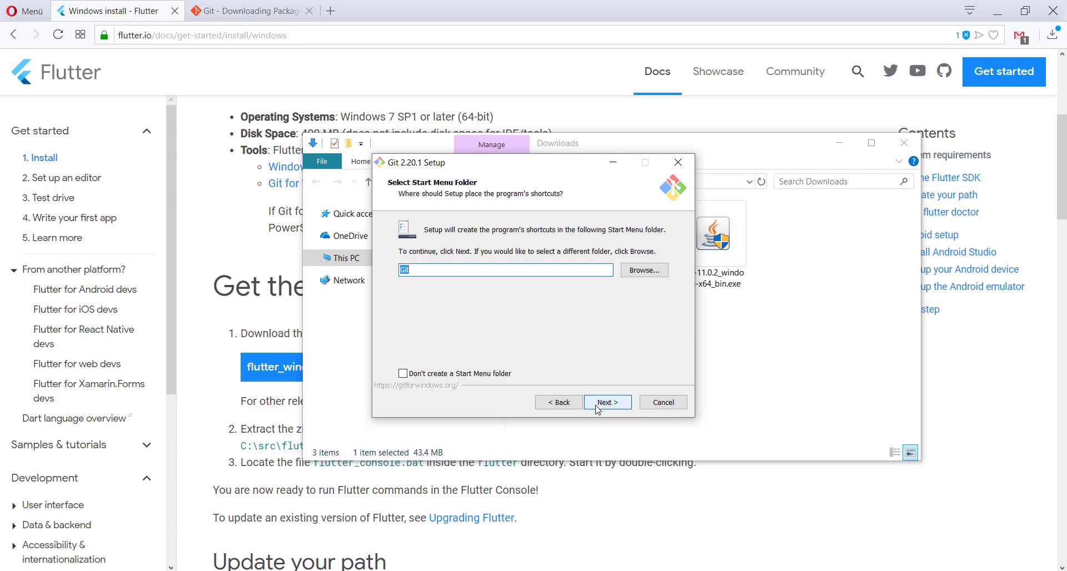
click(597, 409)
click(600, 408)
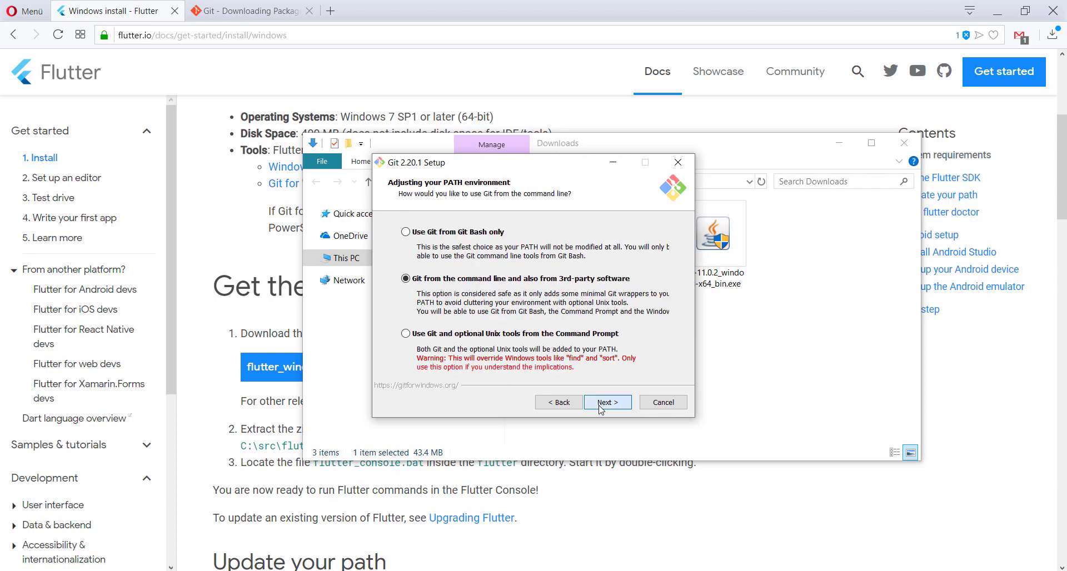
- Select "Use Git and optional Unix tools from the Command Prompt" for the PATH environment and continue to the line ending options
click(447, 335)
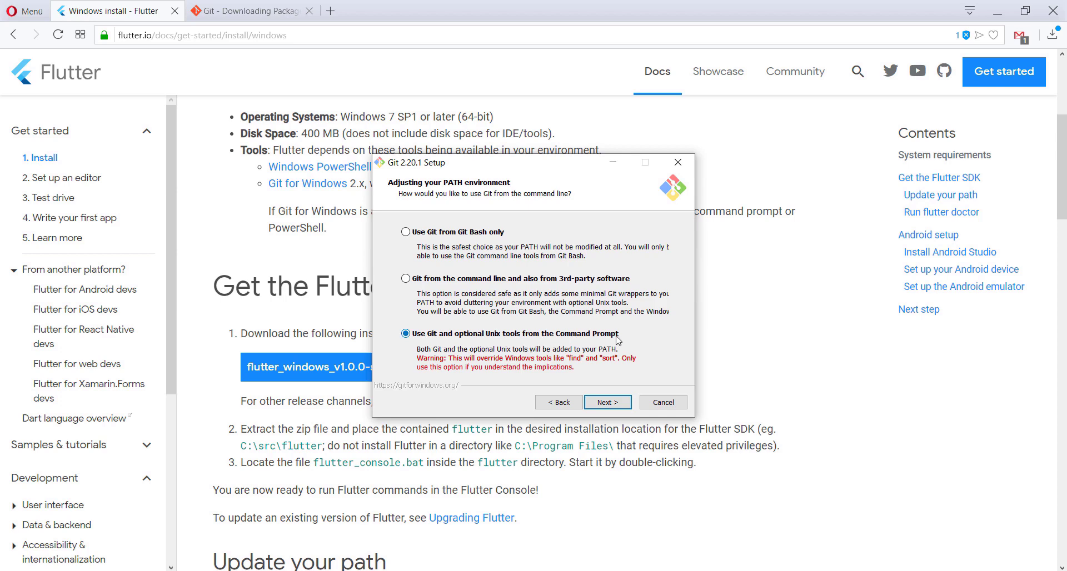
click(609, 405)
click(604, 402)
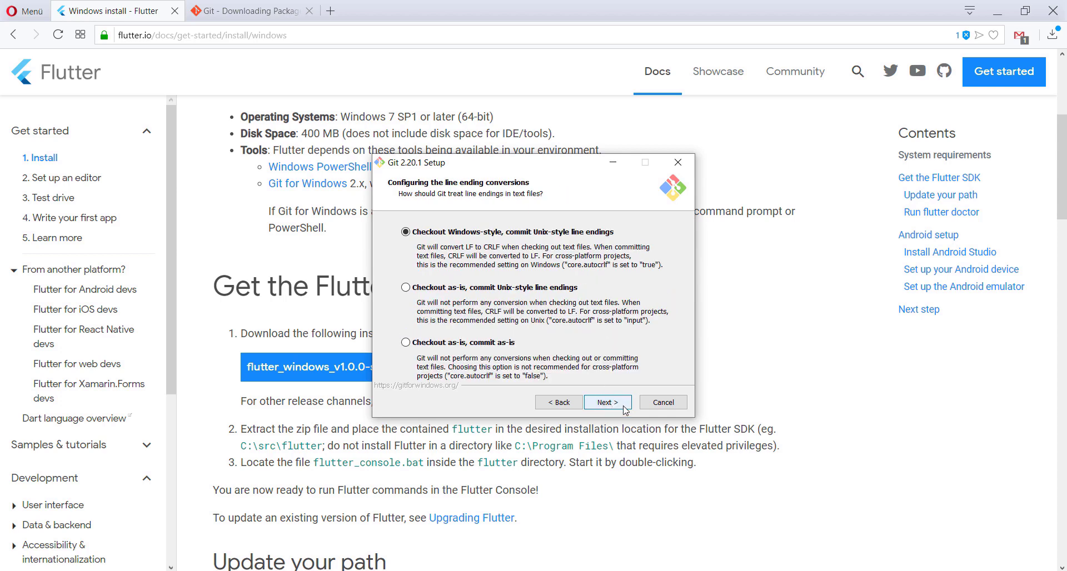
- Accept the remaining Git 2.20.1 setup defaults, including Windows-style line endings and MinTTY, install, and finish with View Release Notes unchecked
click(616, 409)
click(616, 408)
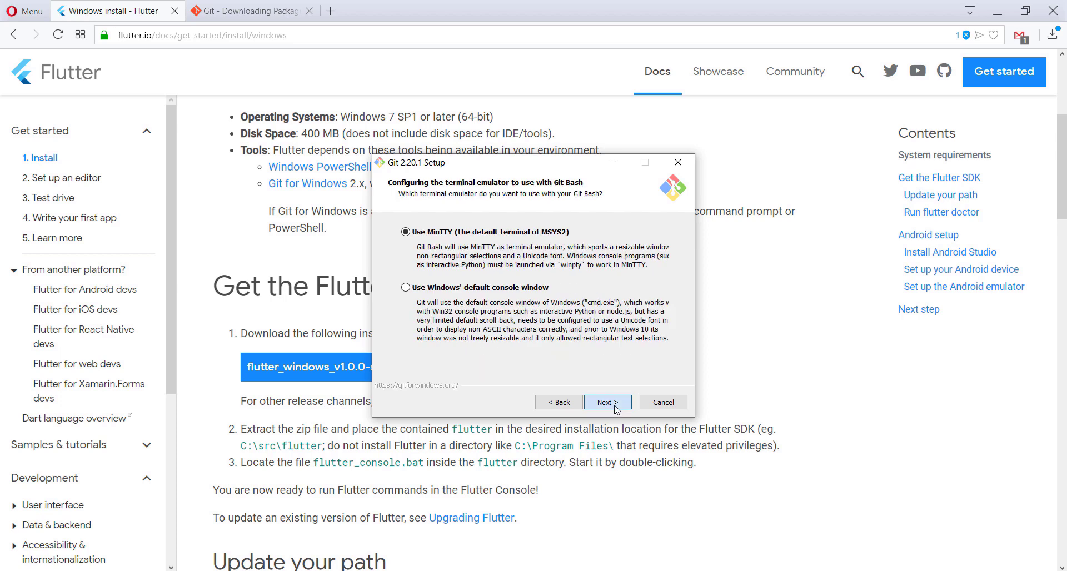
click(616, 409)
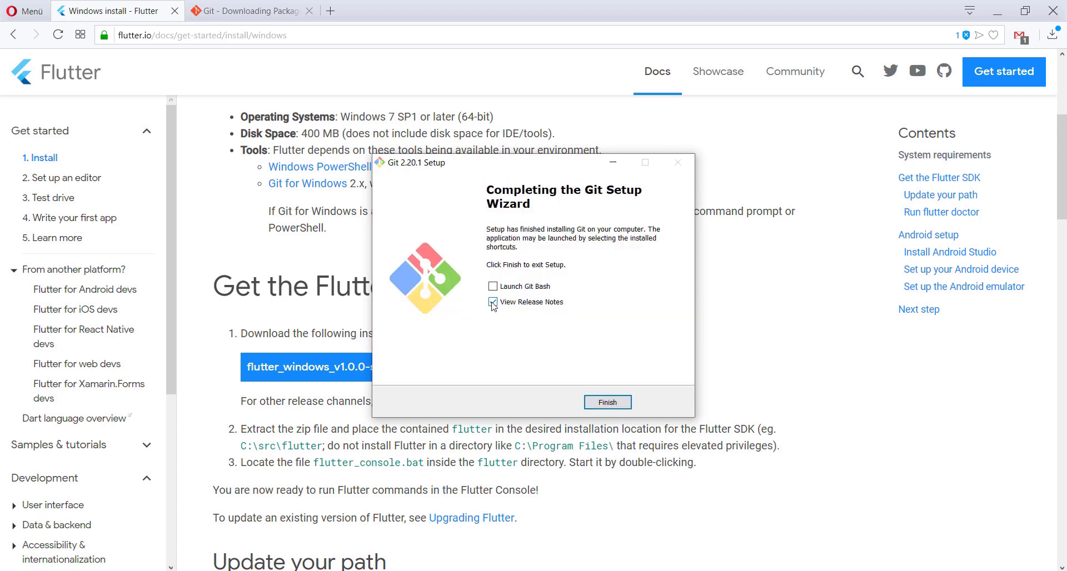
click(493, 303)
click(604, 402)
click(578, 407)
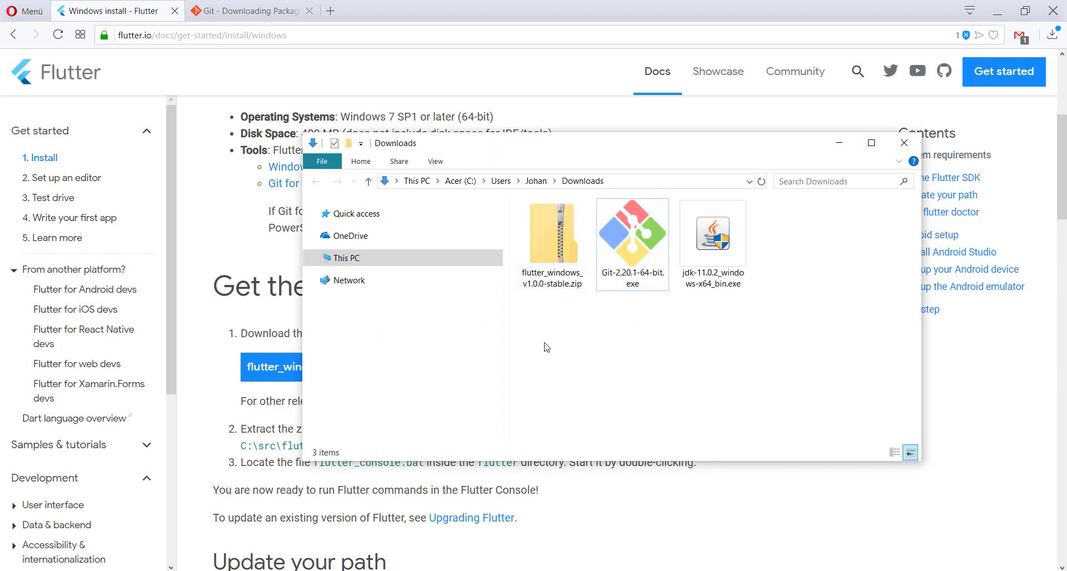
- Extract flutter_windows_v1.0.0-stable.zip in Downloads with 7-Zip into its own flutter_windows_v1.0.0-stable folder
click(560, 243)
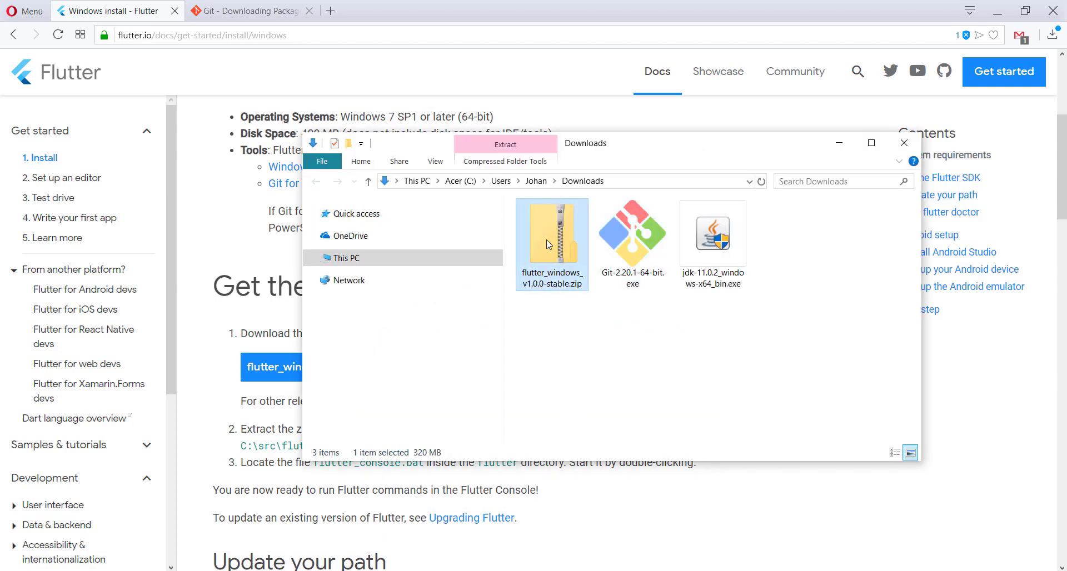
right_click(547, 240)
mouse_move(652, 312)
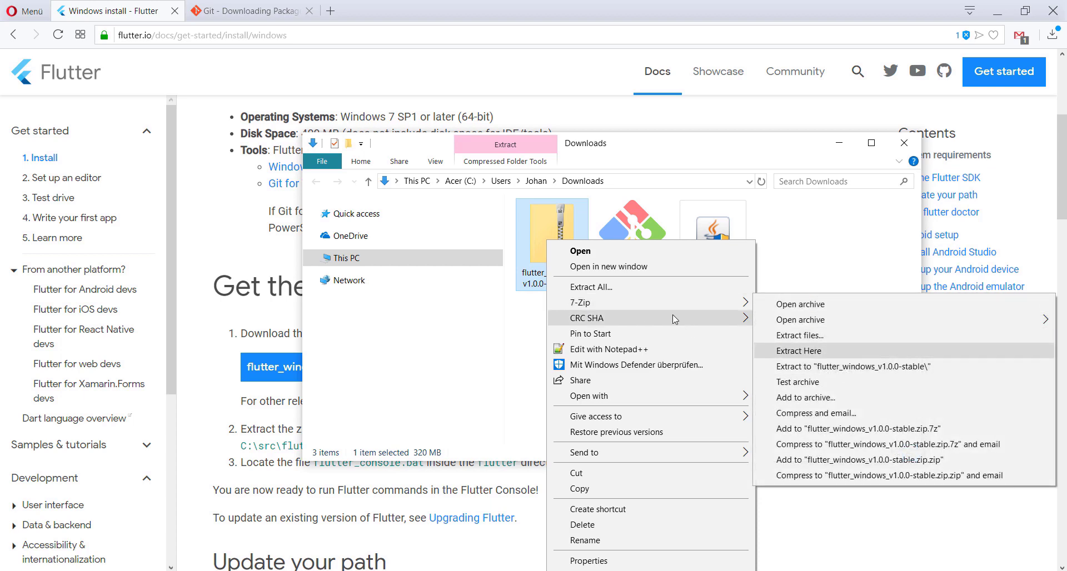
click(845, 366)
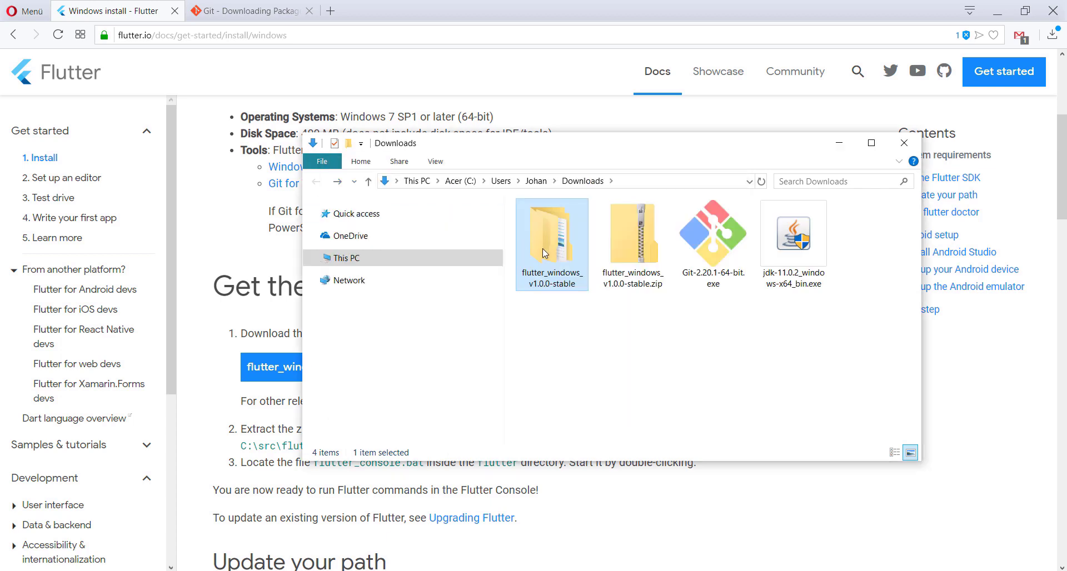
- Move the flutter folder from the extracted flutter_windows_v1.0.0-stable folder to the root of the C: drive
double_click(560, 249)
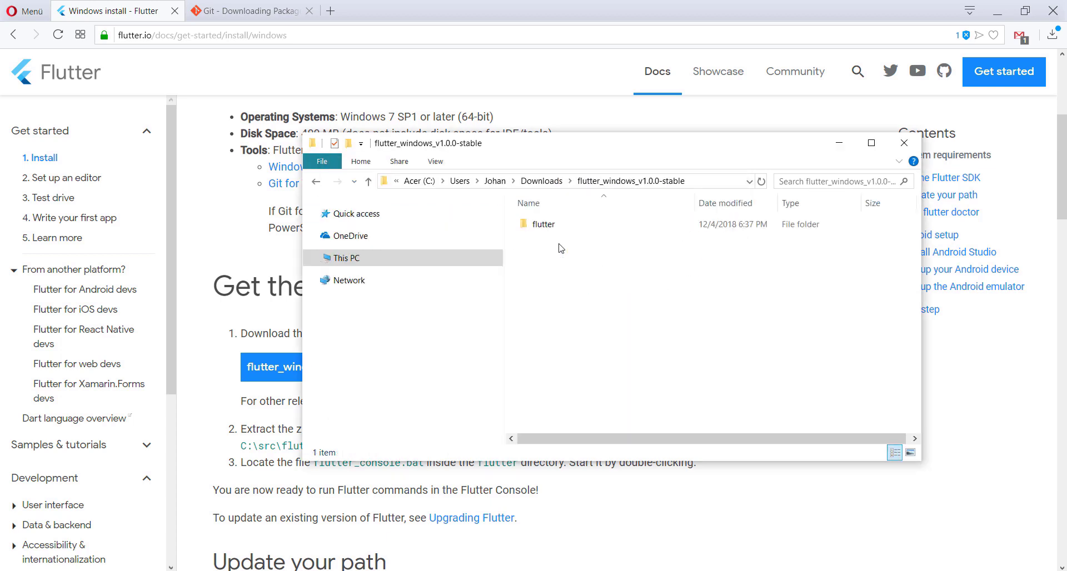
click(545, 230)
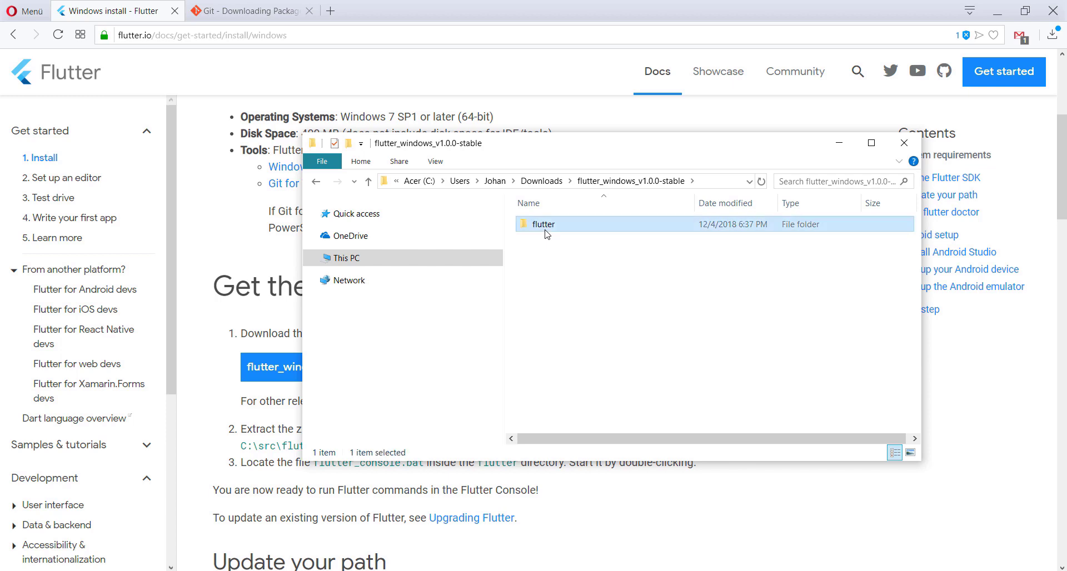
right_click(547, 233)
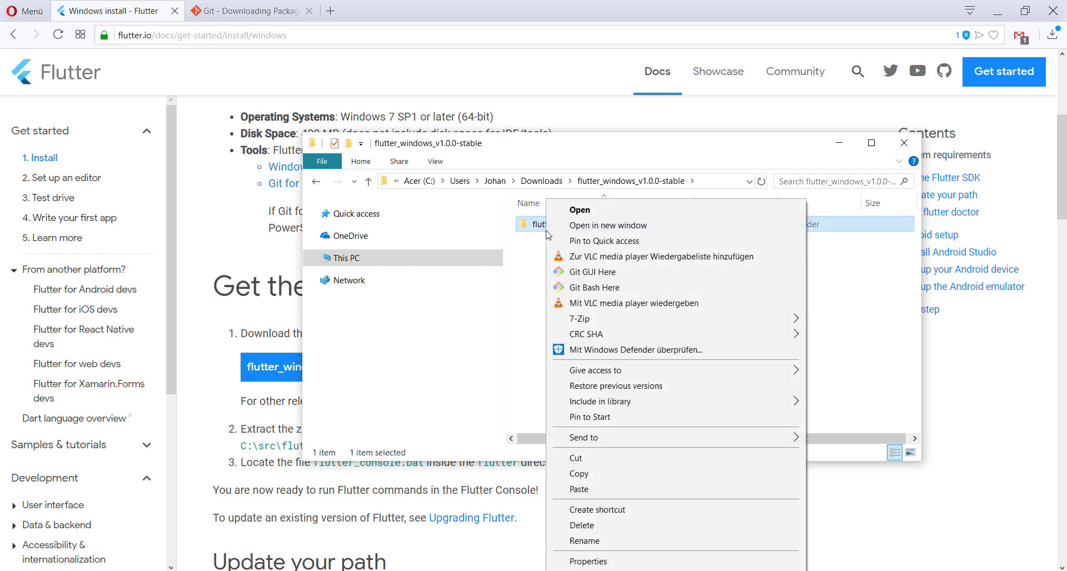
click(592, 460)
click(418, 183)
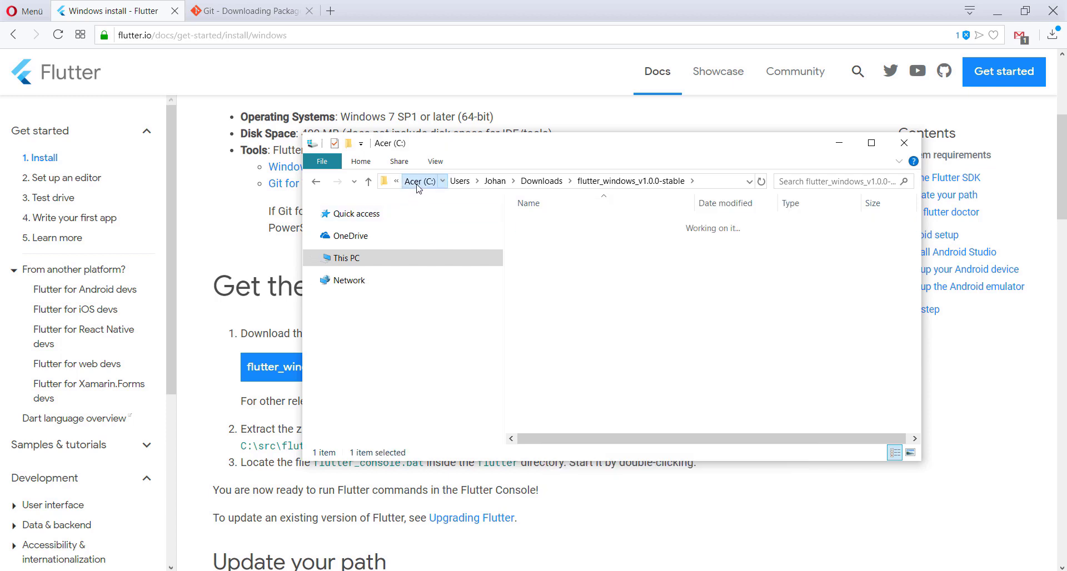
click(508, 340)
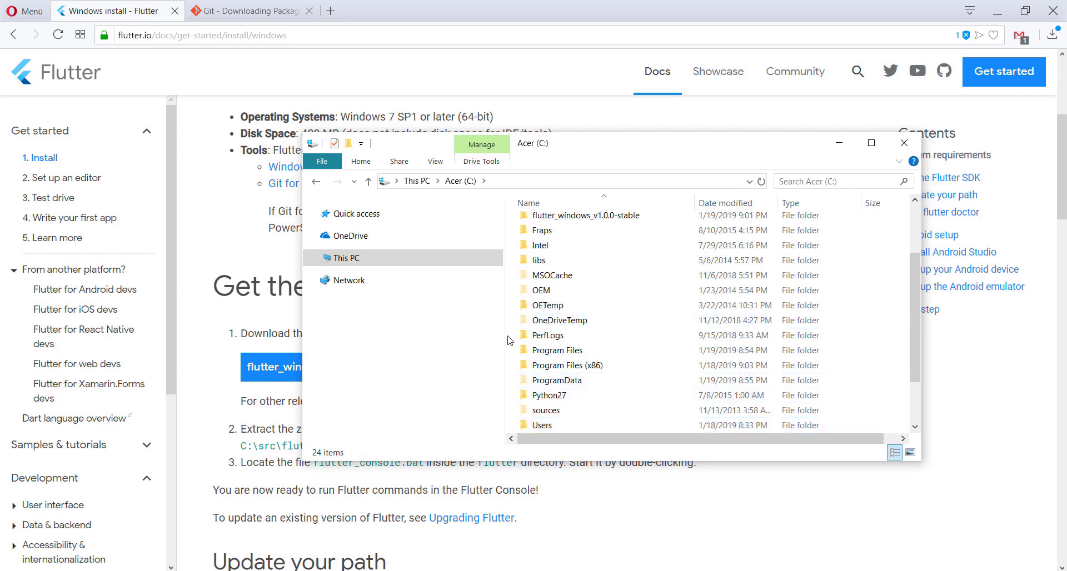
key(ctrl+v)
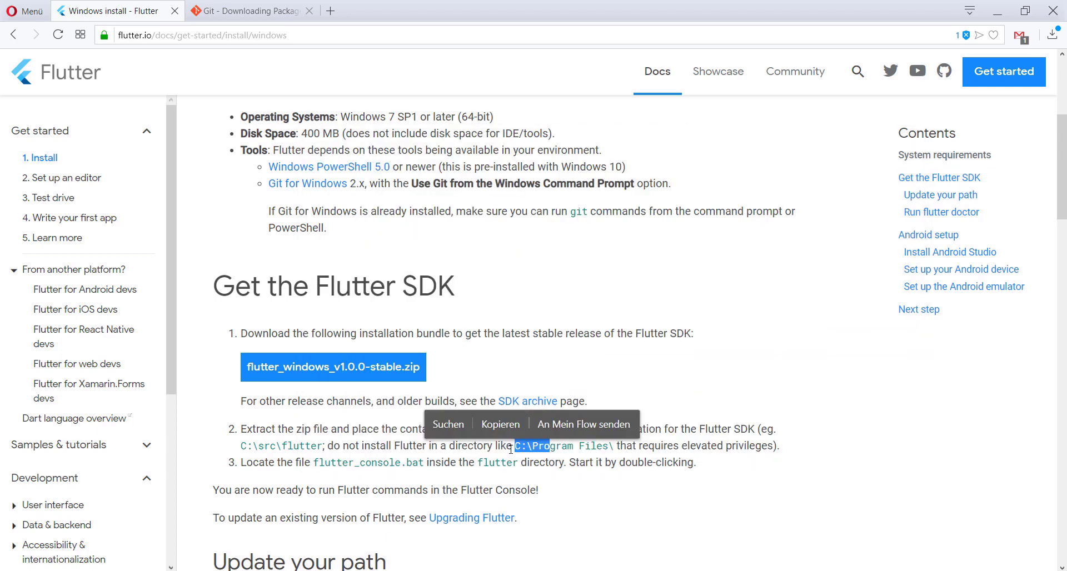
- Check the Flutter install guide's note about not placing the SDK in C:\Program Files\ by highlighting that path
click(515, 448)
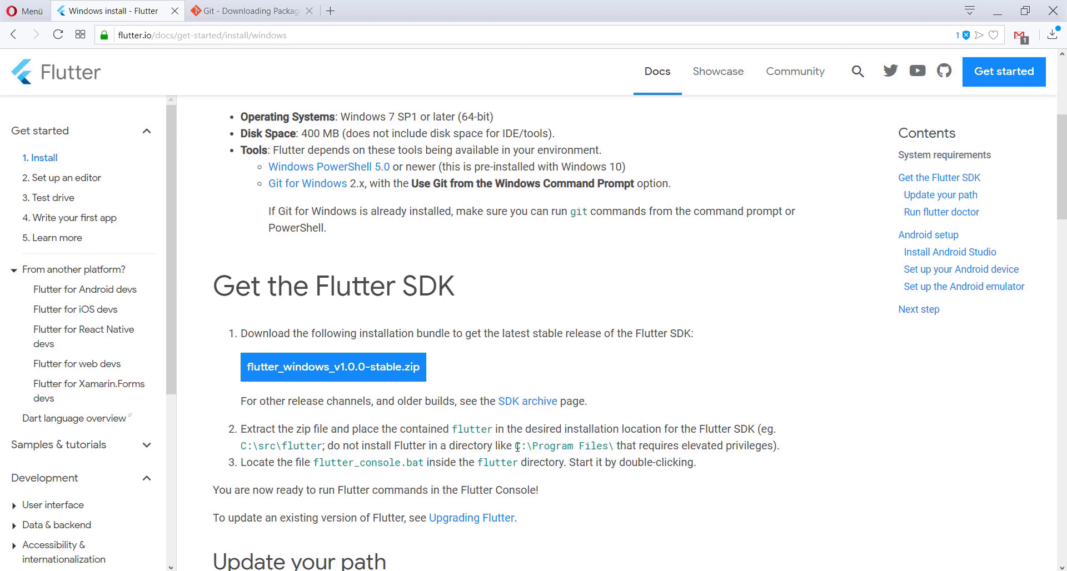
drag(516, 448, 616, 448)
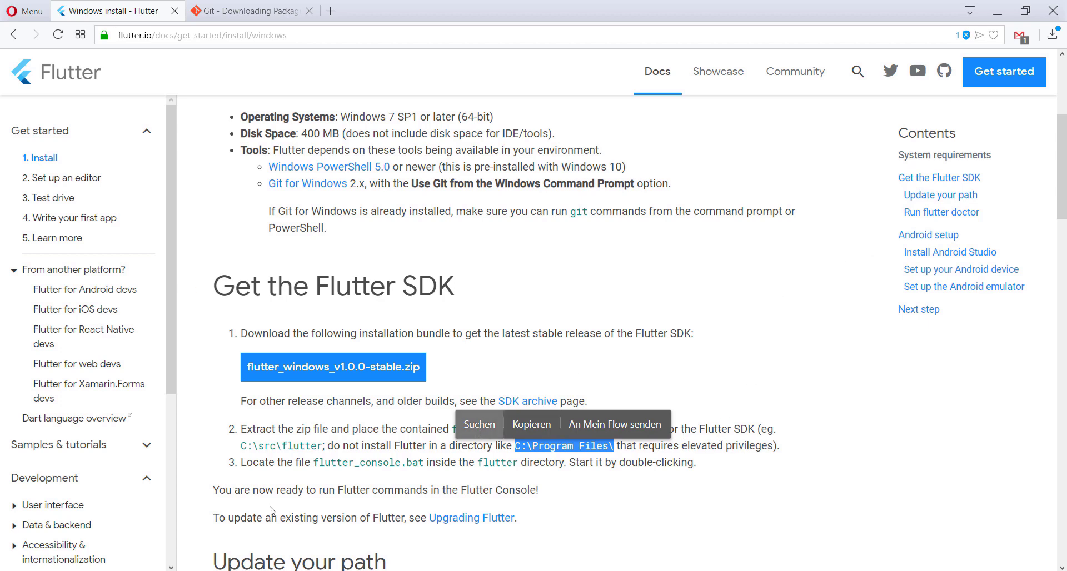
- Back in File Explorer, open C:\flutter and create a desktop shortcut to flutter_console.bat
click(172, 568)
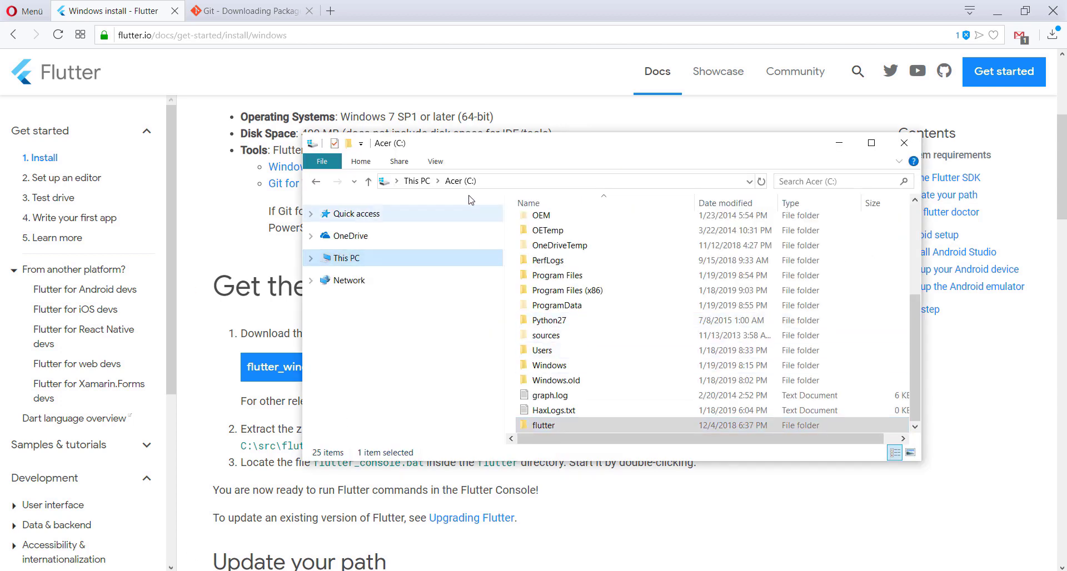
double_click(545, 423)
scroll(917, 323, down, 2)
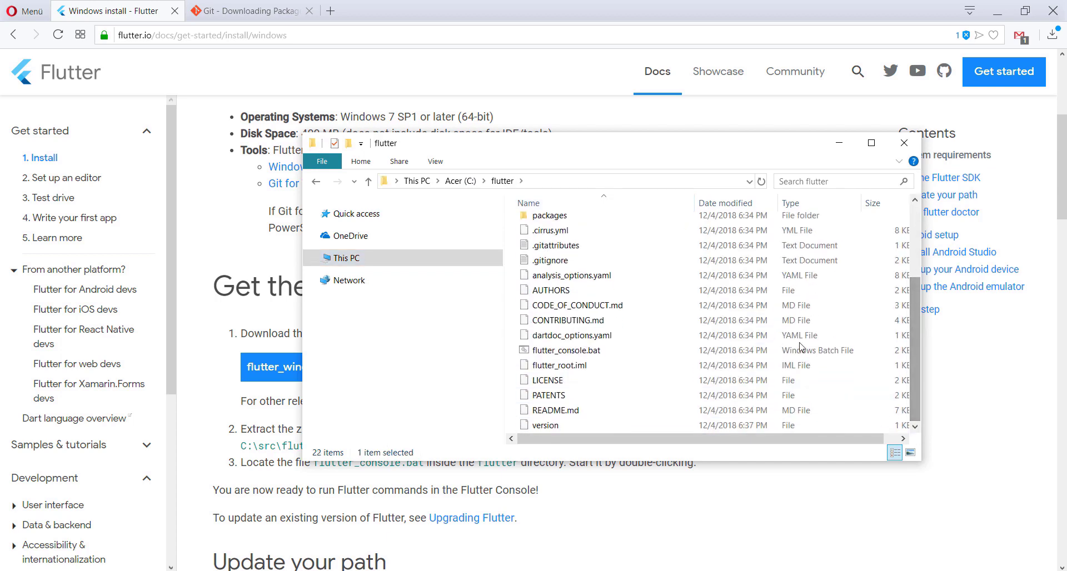
scroll(643, 362, down, 1)
click(641, 359)
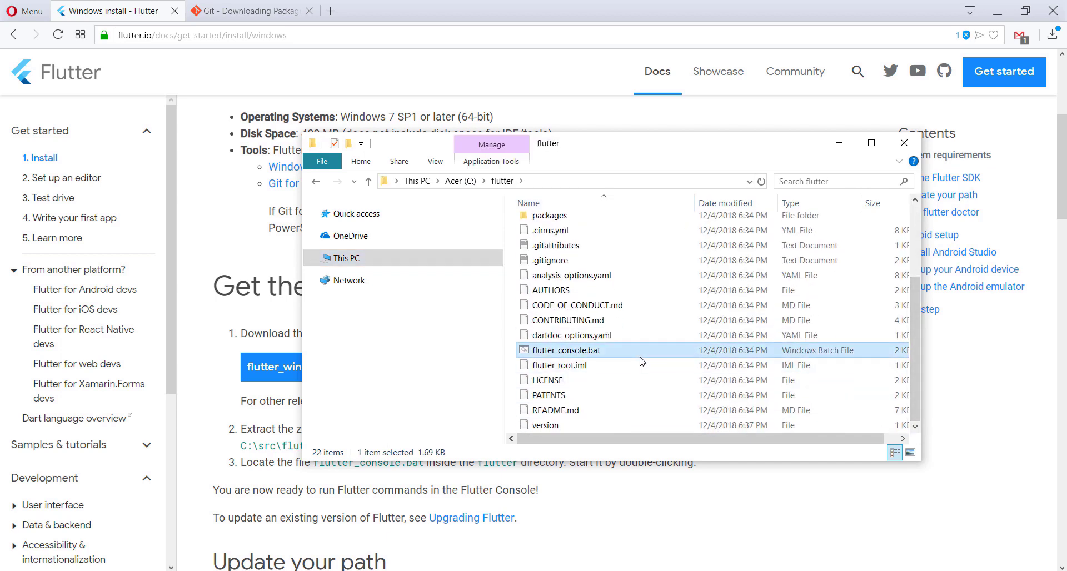
right_click(640, 359)
mouse_move(698, 234)
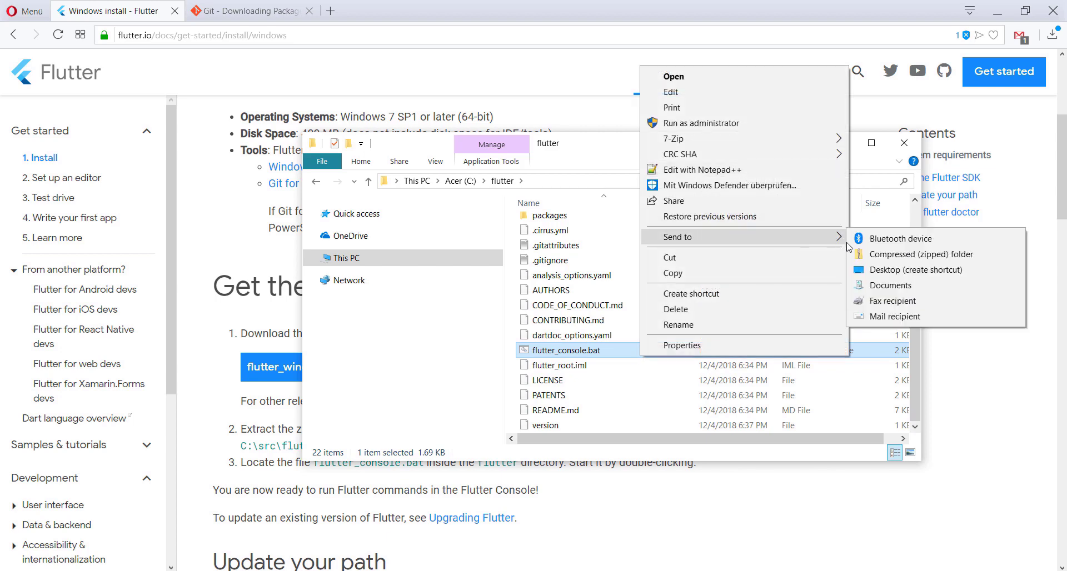
click(879, 271)
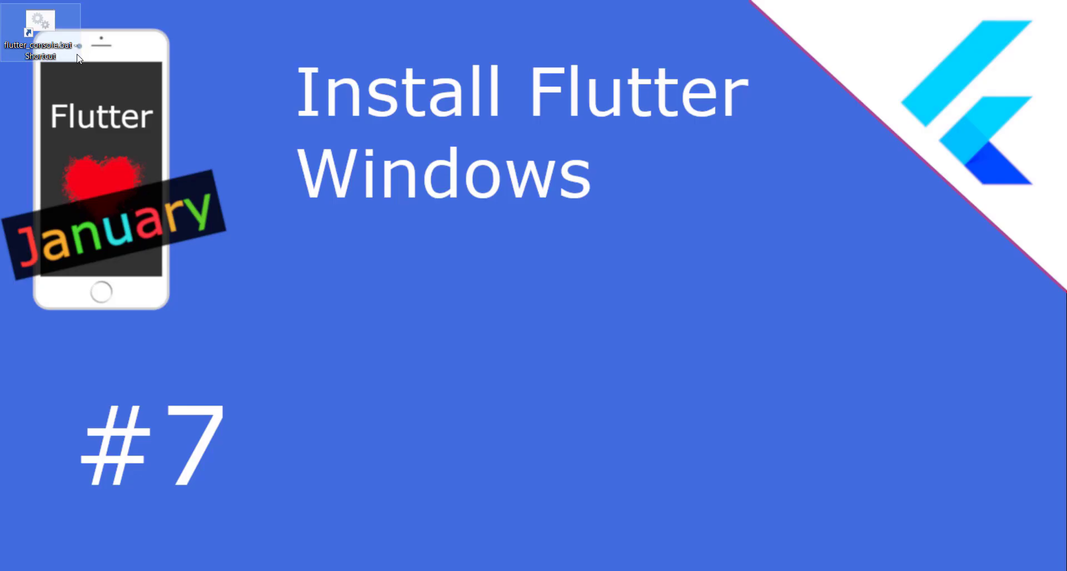
- Launch the Flutter Console from its desktop shortcut, reposition its window and run the flutter command
double_click(78, 50)
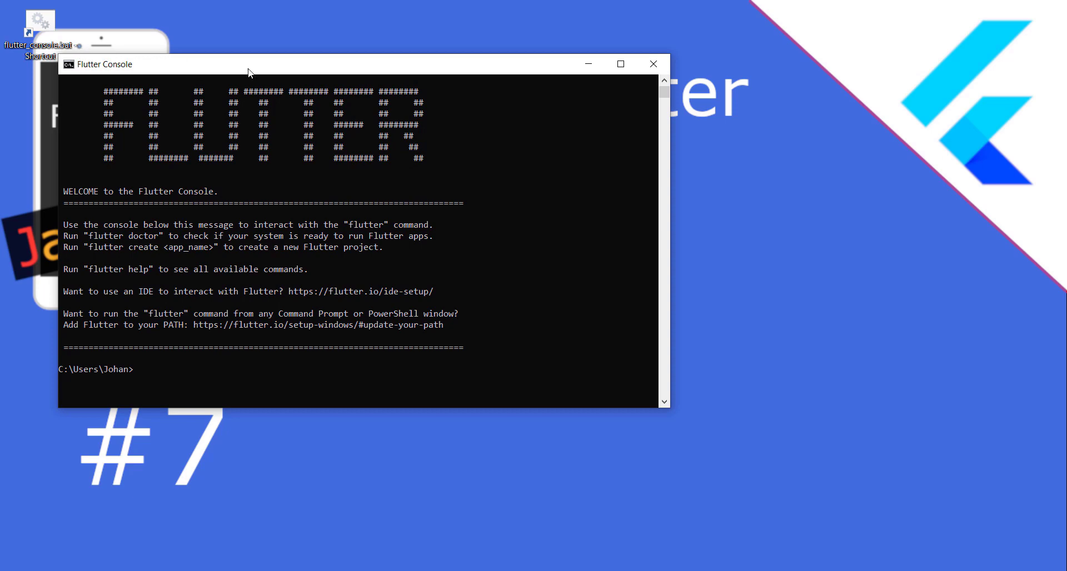
drag(253, 73, 300, 134)
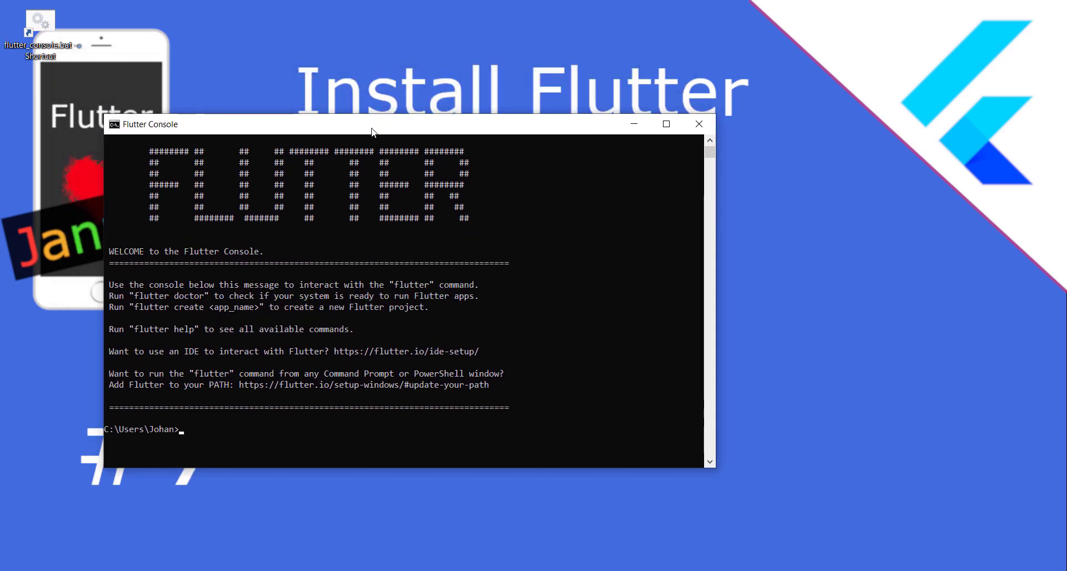
drag(370, 127, 343, 85)
click(222, 208)
text(flutter)
key(Return)
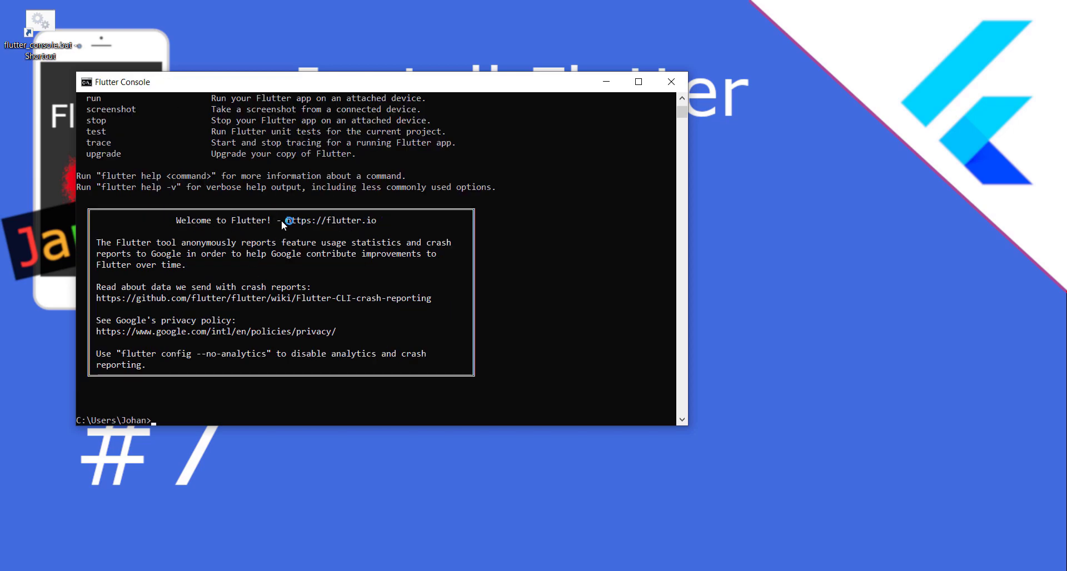
- Search Windows for cmd, open a regular Command Prompt and run the flutter command there
click(248, 512)
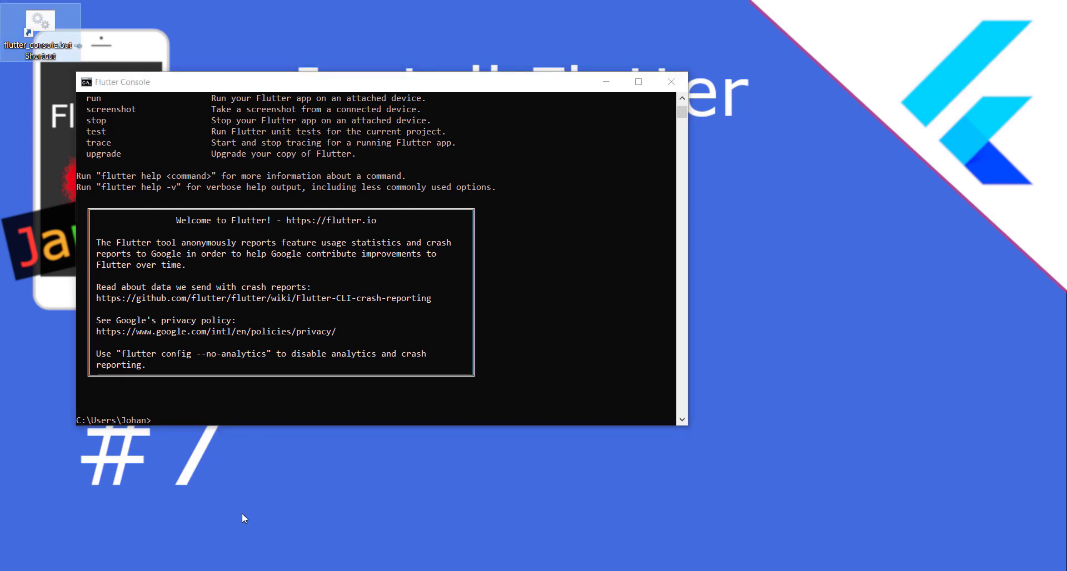
click(87, 556)
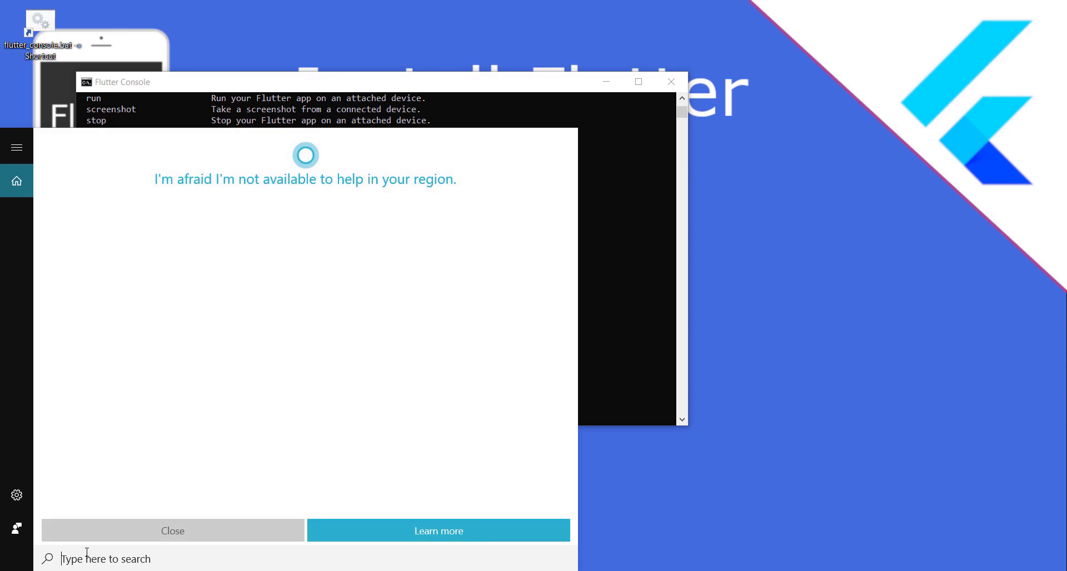
text(cmd)
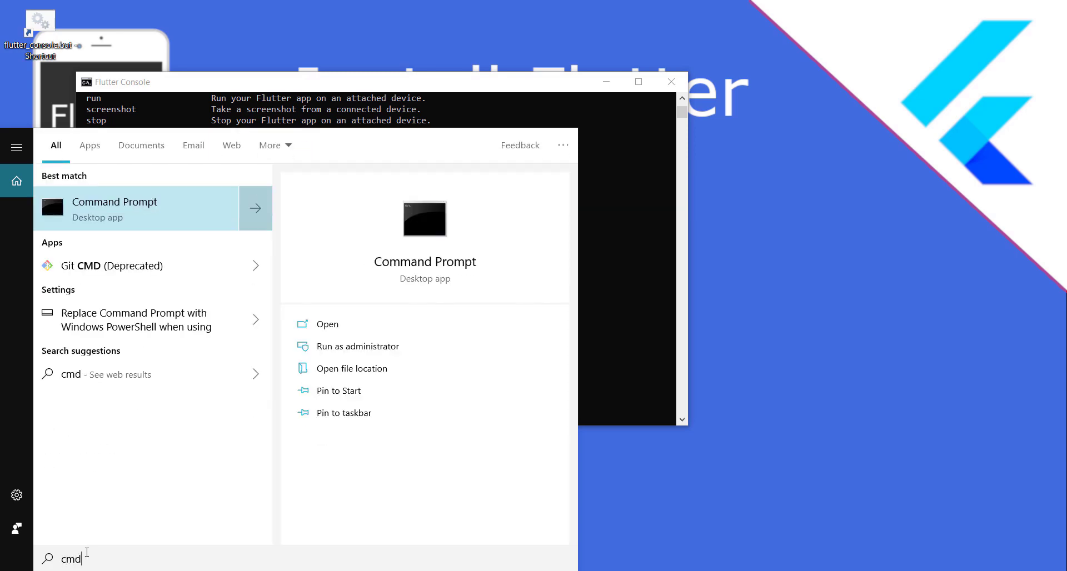
key(Return)
text(flutter)
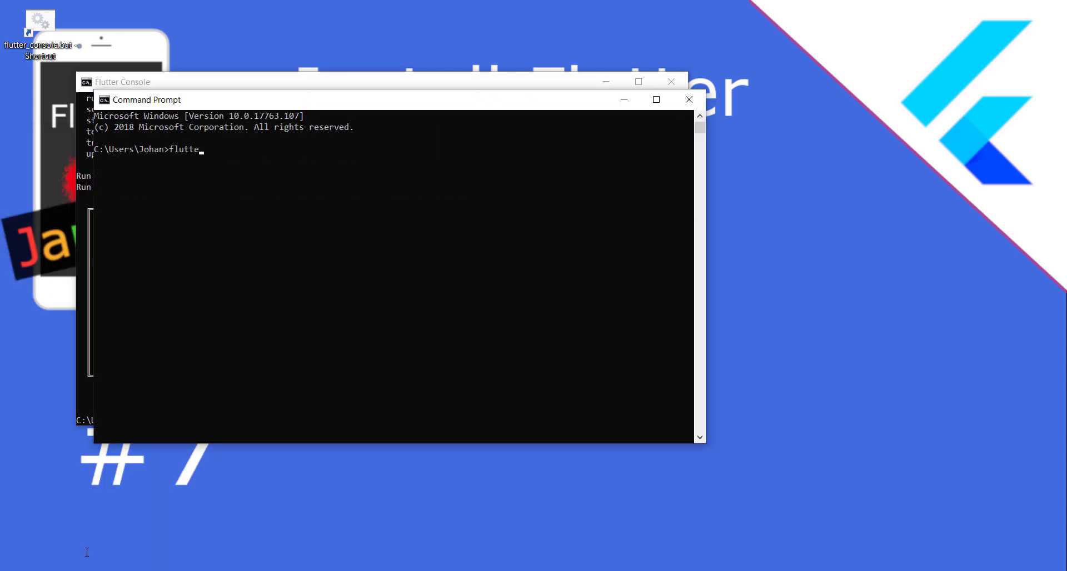
key(Return)
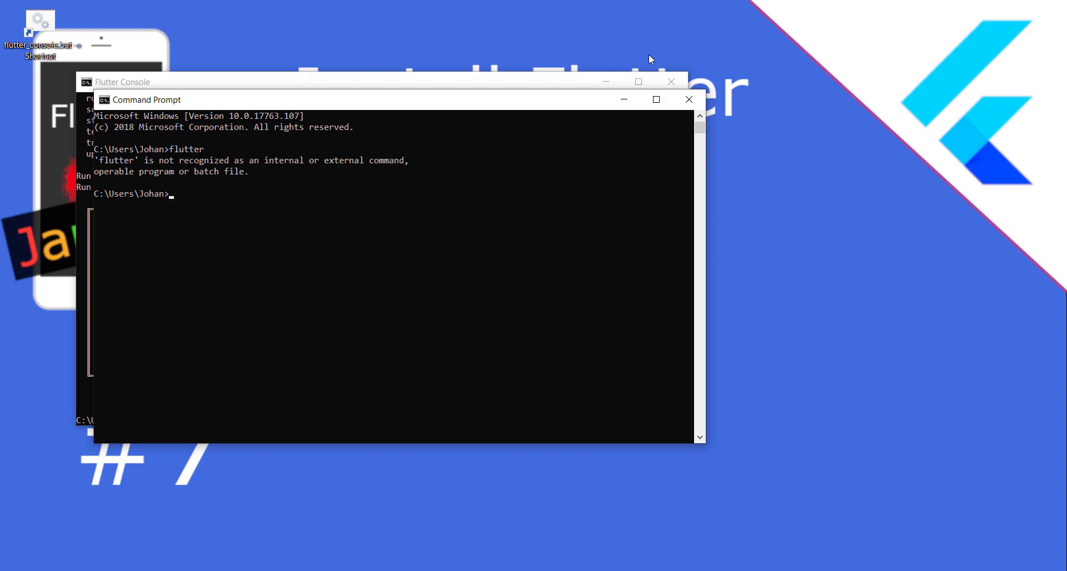
- Minimize the Flutter Console, then search Windows for "envir" and open "Edit the system environment variables"
click(609, 83)
click(608, 82)
key(super+s)
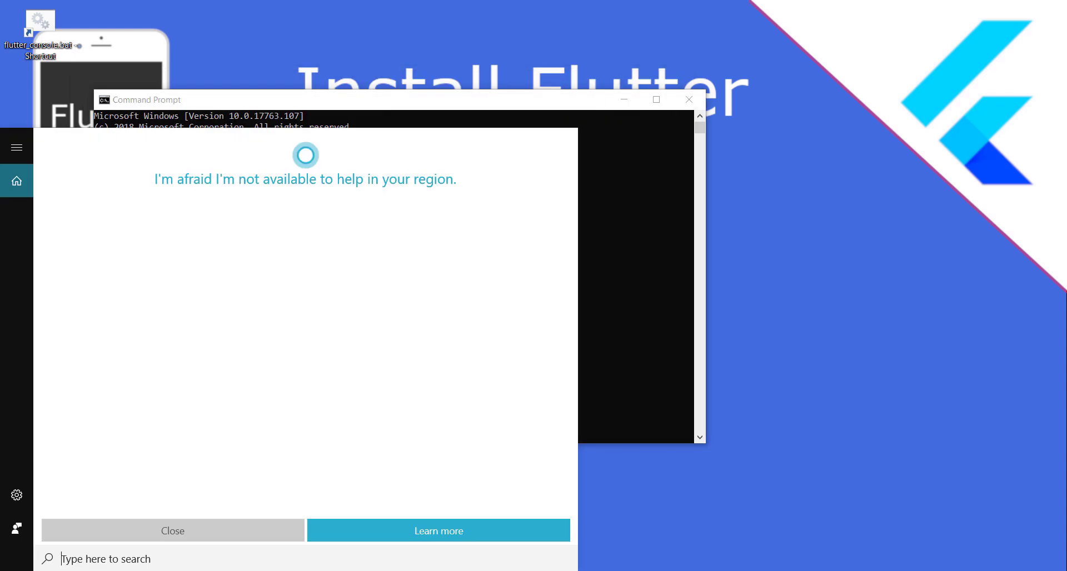
text(envir)
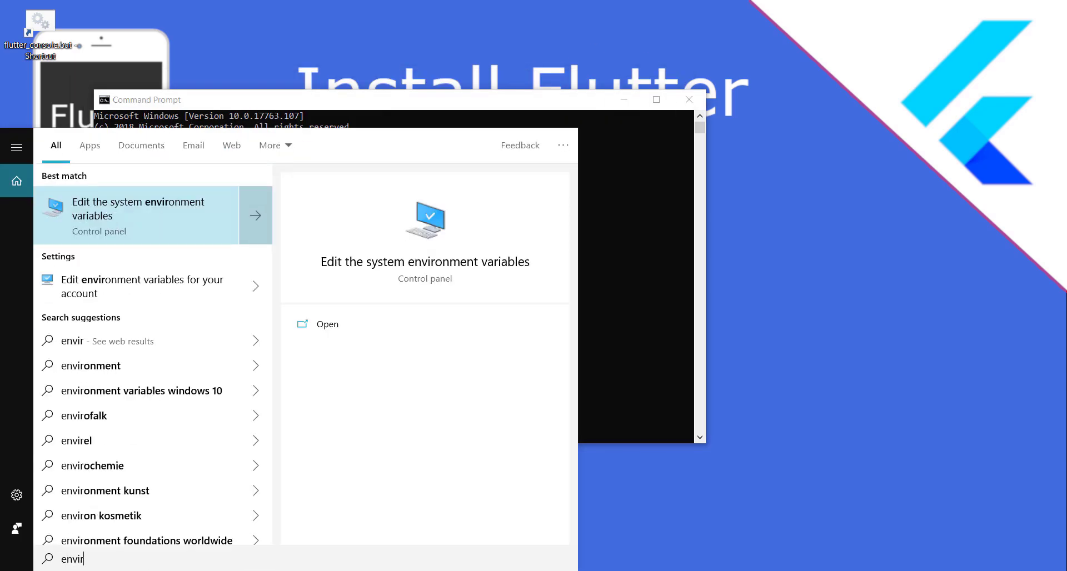
key(Return)
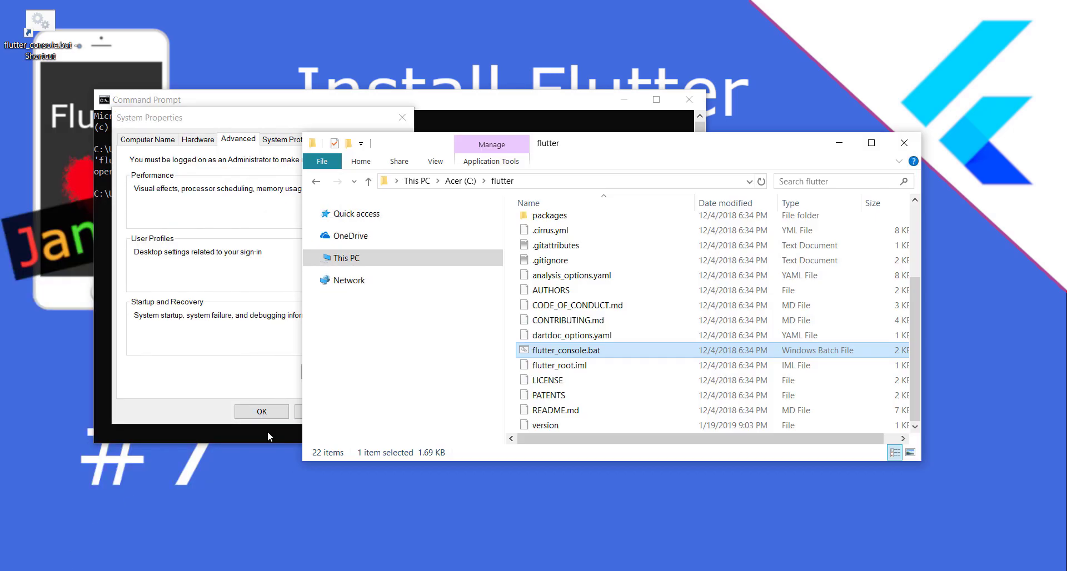
- In File Explorer, open the bin folder inside C:\flutter and copy its full path
drag(921, 286, 919, 286)
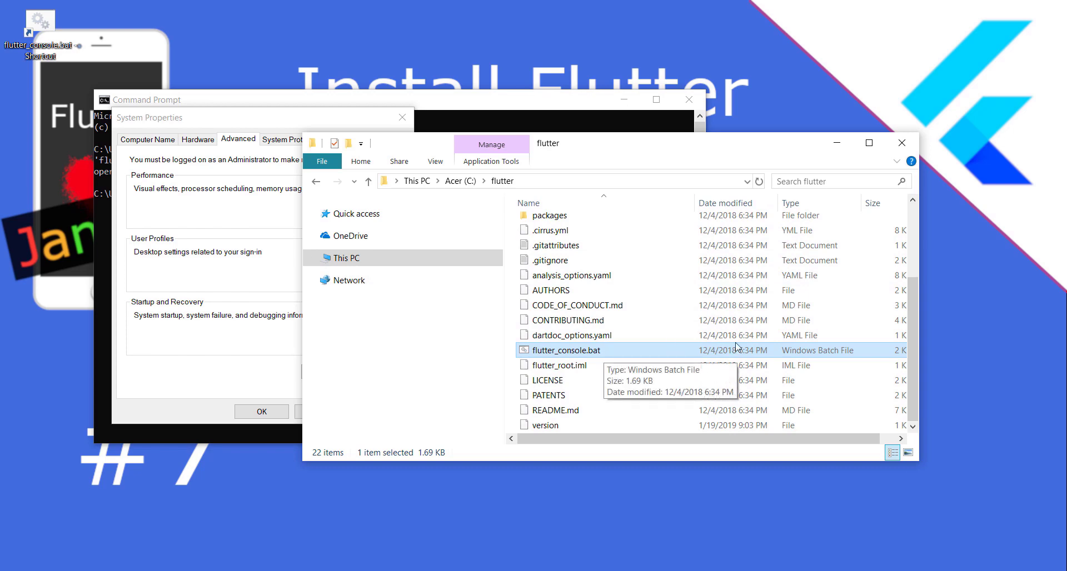
scroll(573, 298, up, 3)
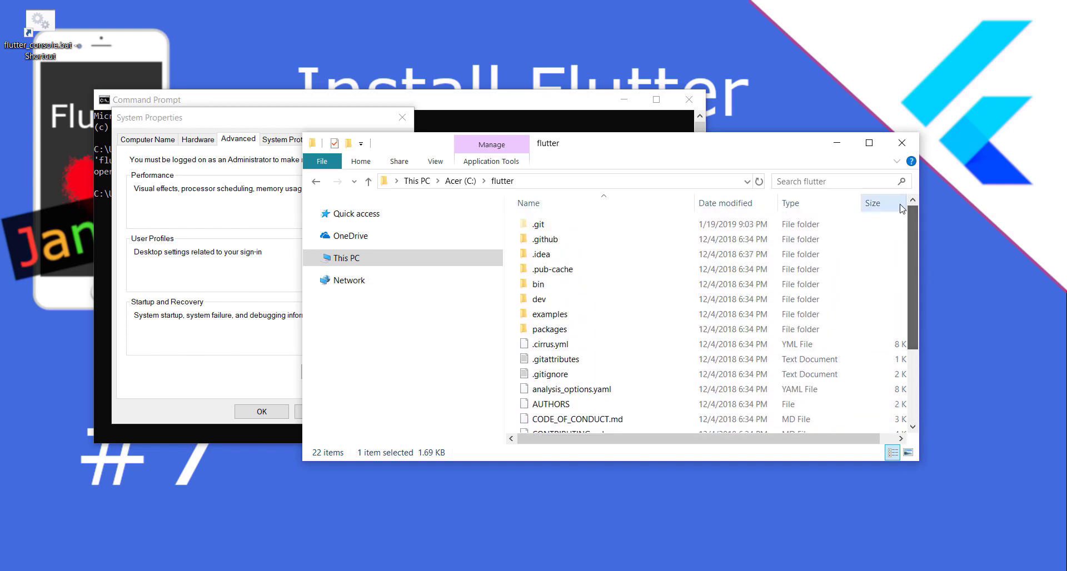
double_click(566, 286)
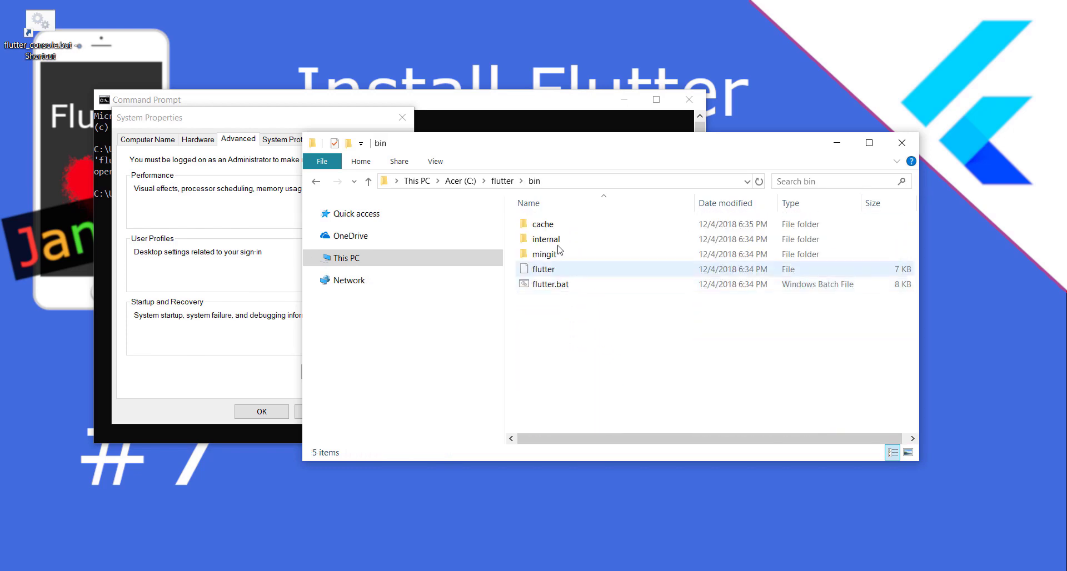
click(580, 183)
key(ctrl+c)
- Add C:\flutter\bin as a new entry in the user Path environment variable and accept all the open settings dialogs
click(289, 383)
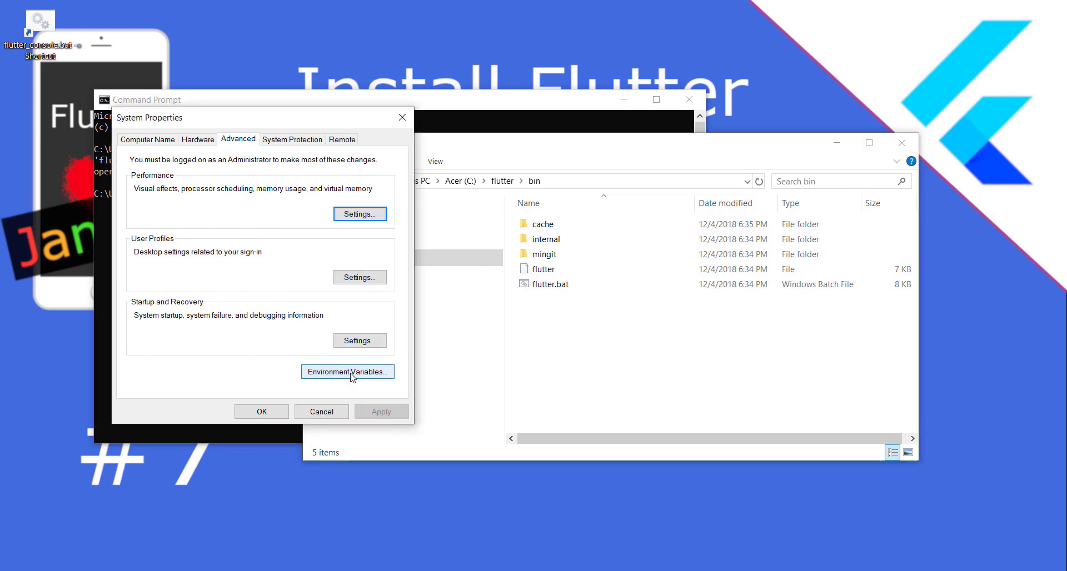
click(351, 377)
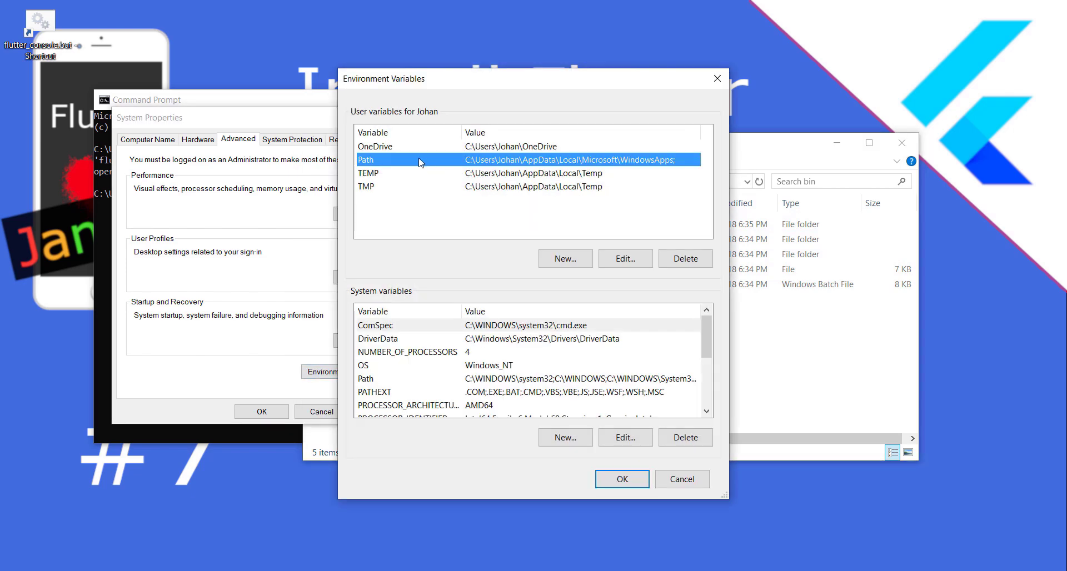
click(625, 257)
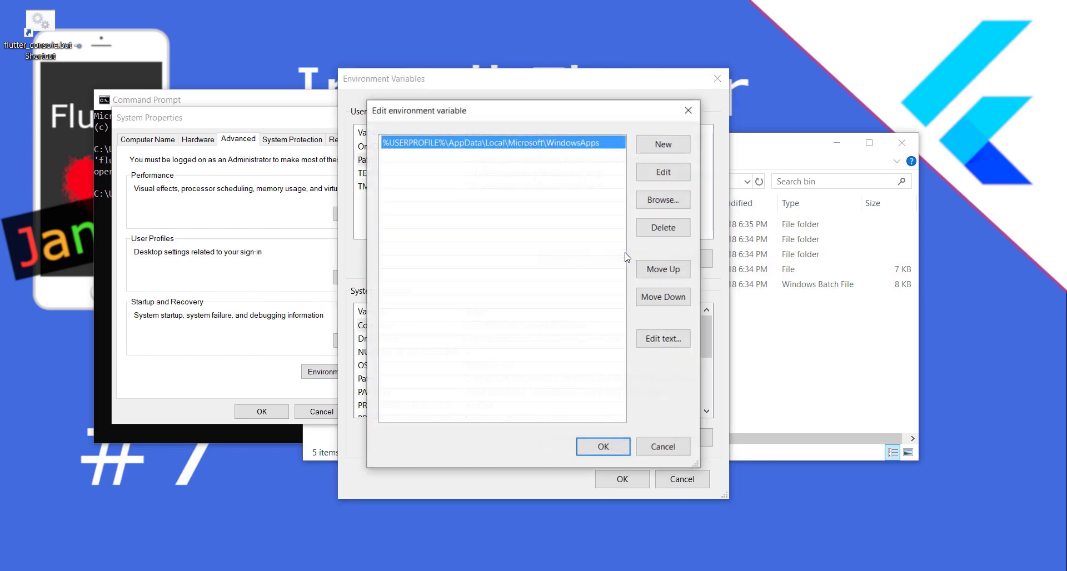
click(663, 146)
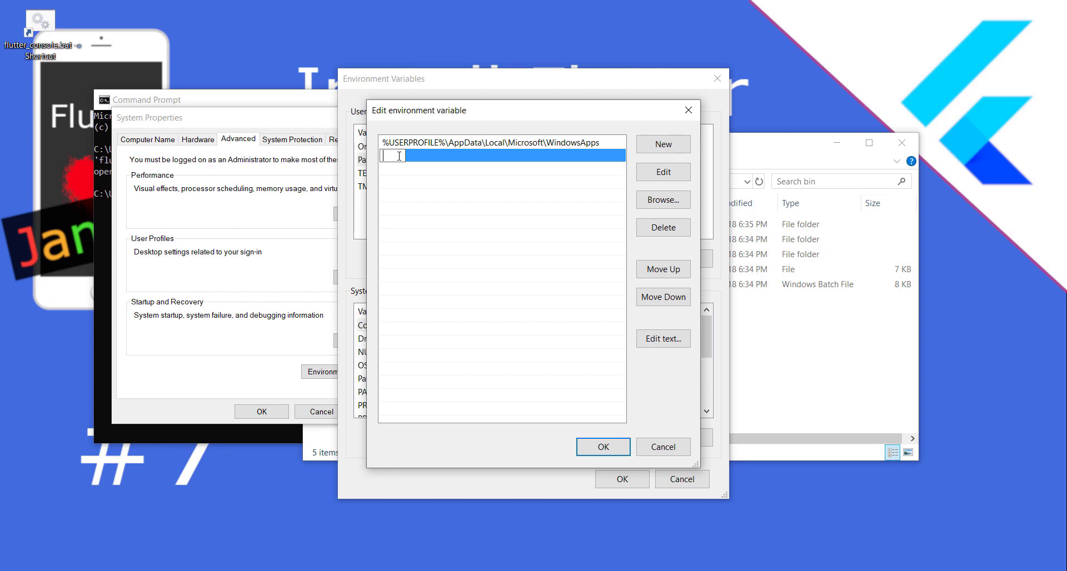
key(ctrl+v)
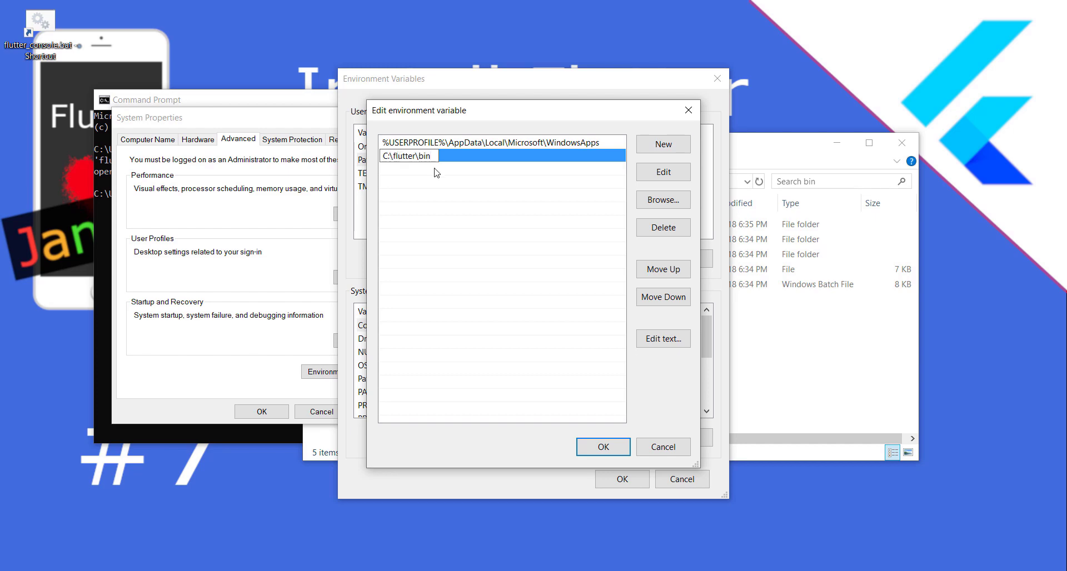
click(603, 448)
click(621, 479)
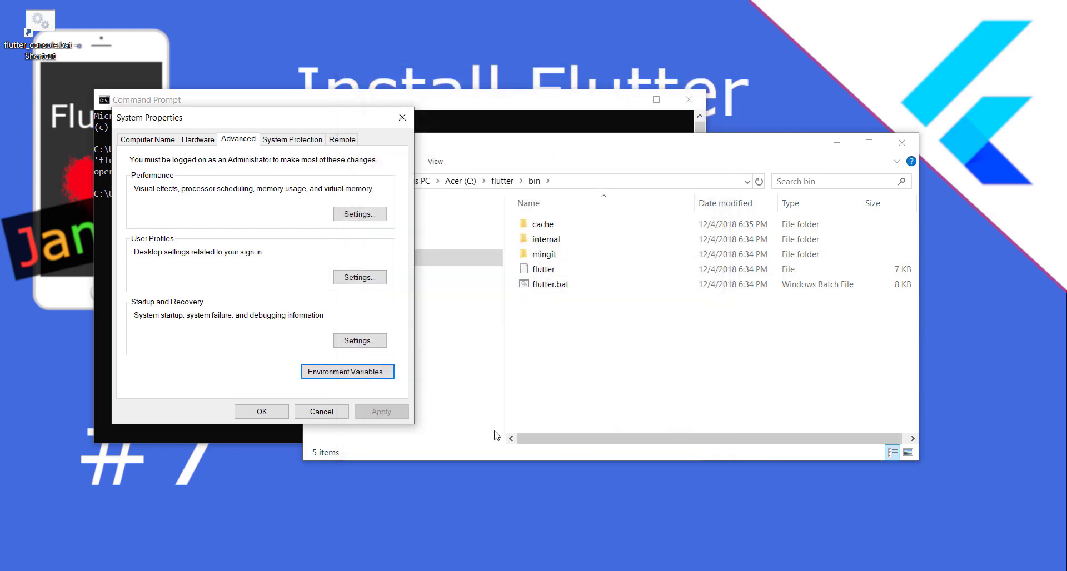
click(262, 412)
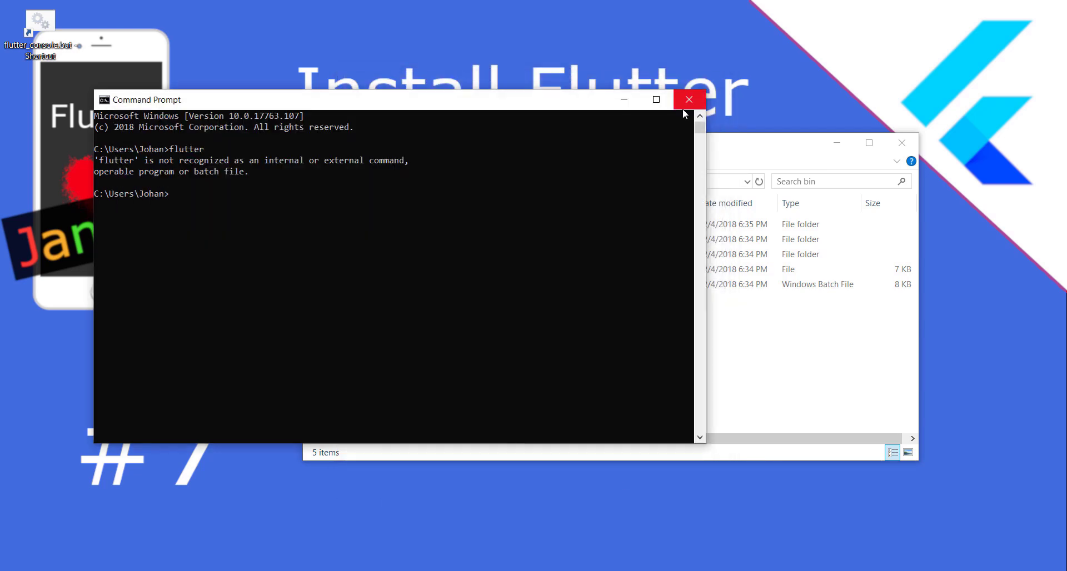
- Rerun the flutter command in the already open Command Prompt and close that window
key(Up)
key(Return)
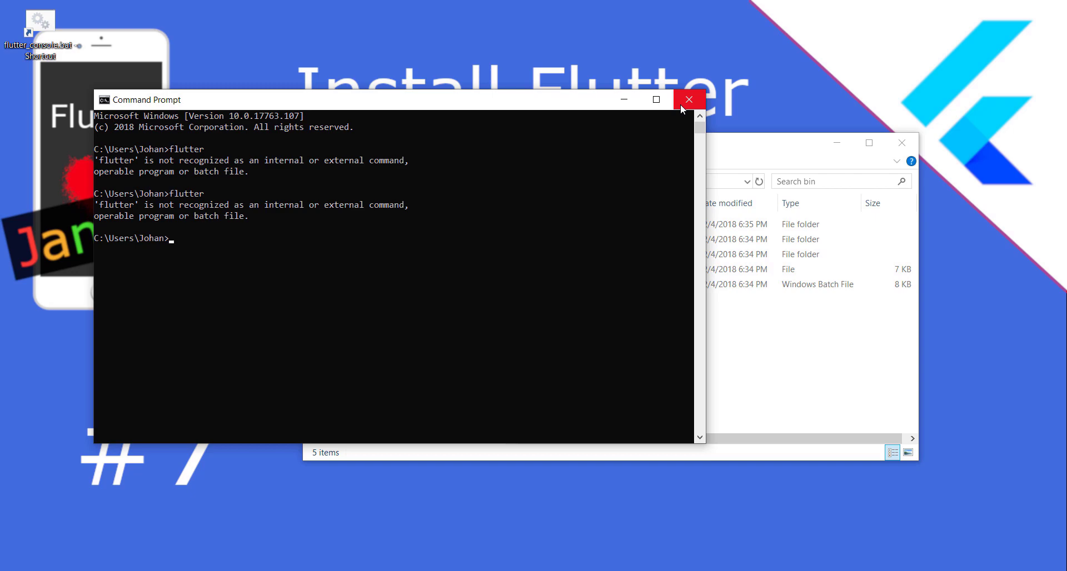
click(680, 104)
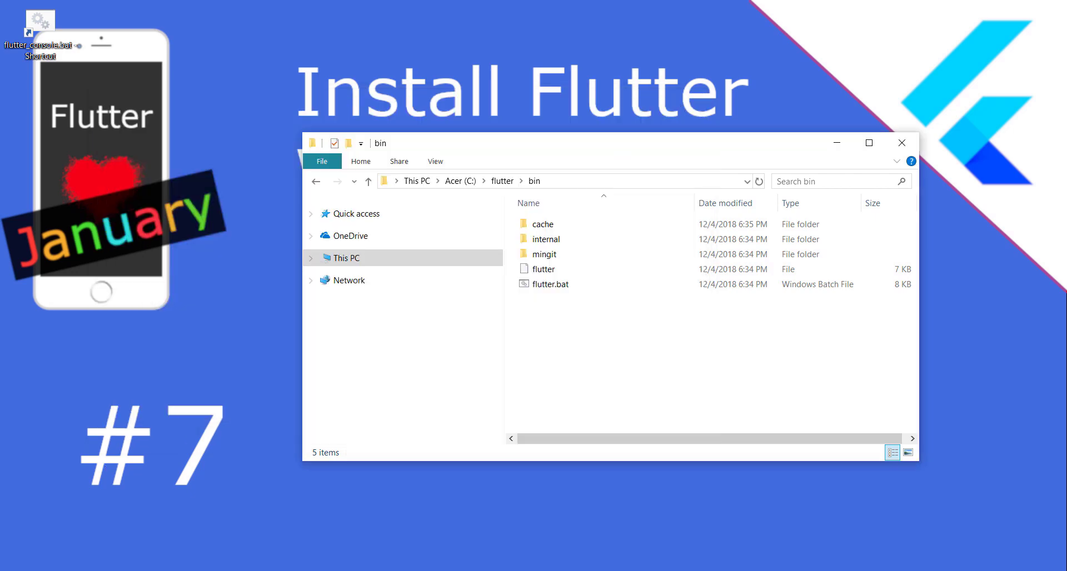
- Search Windows for cmd, open a fresh Command Prompt and run the flutter command
click(126, 551)
text(cmd)
key(Return)
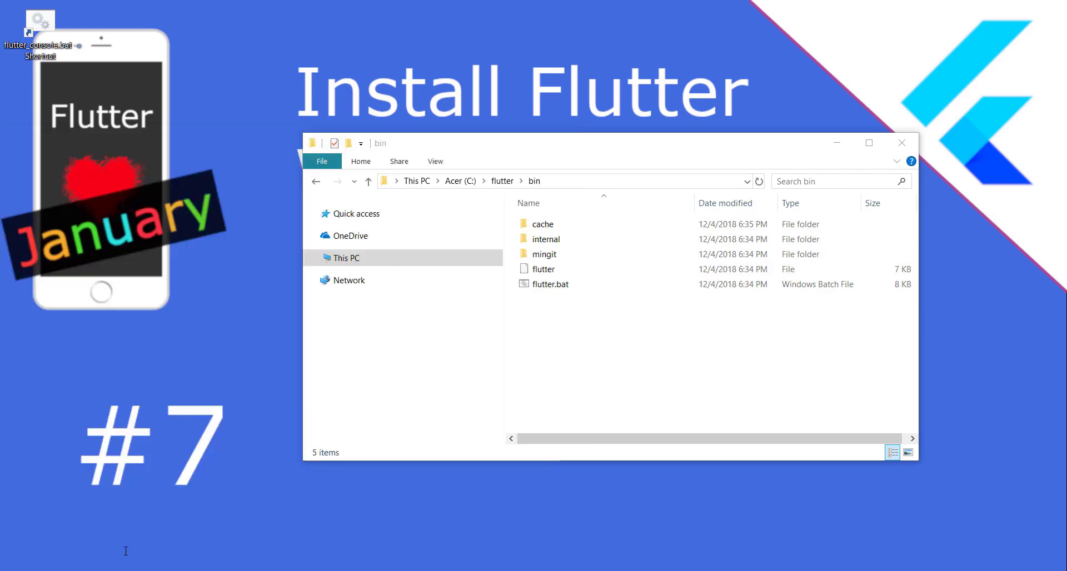
text(flutter)
key(Return)
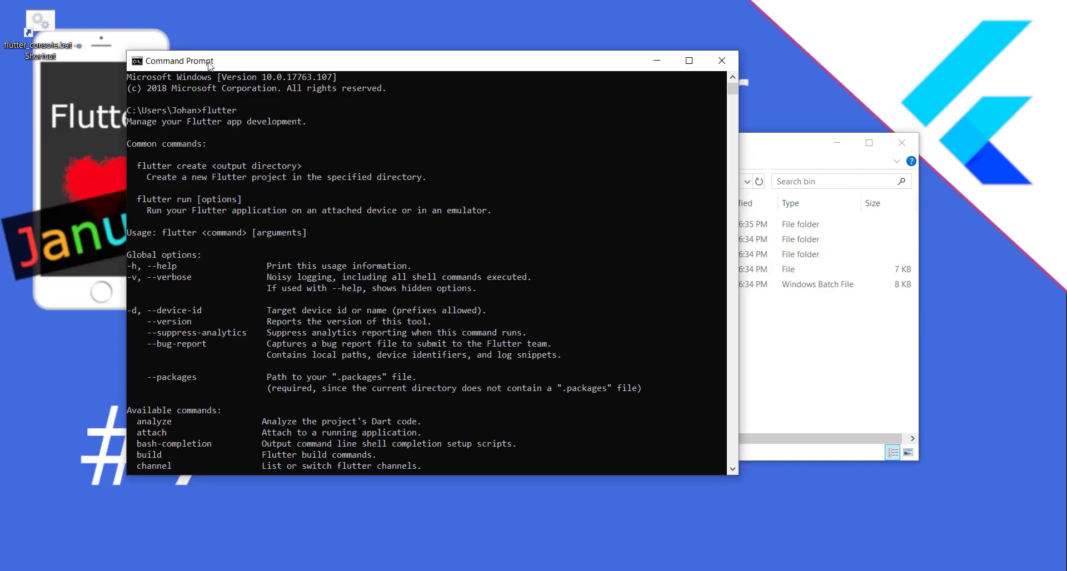
- Examine the list of available Flutter commands, highlighting the whole list and the create entry
scroll(303, 253, down, 5)
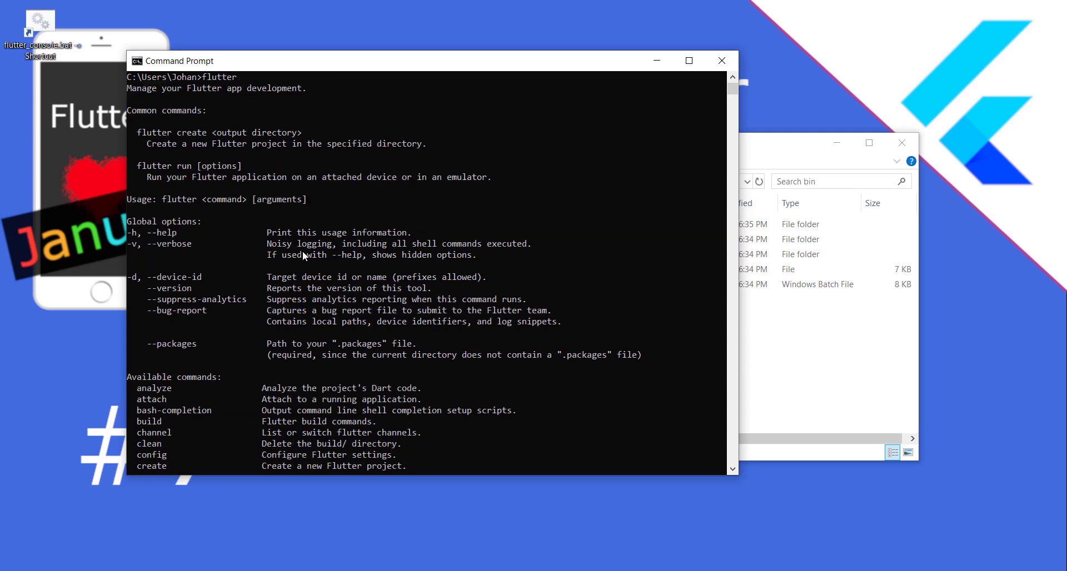
drag(137, 254, 426, 401)
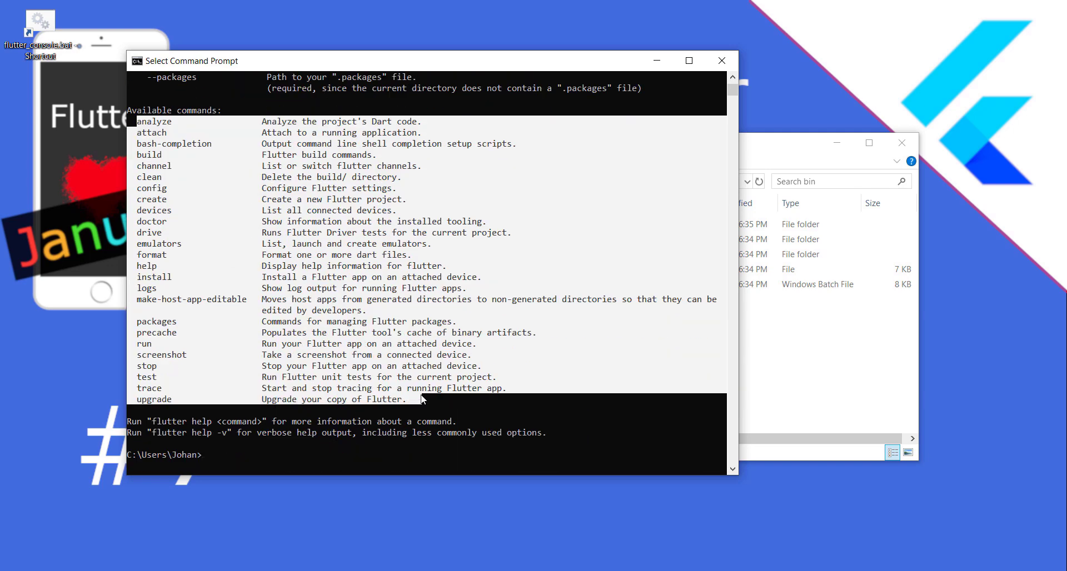
click(179, 268)
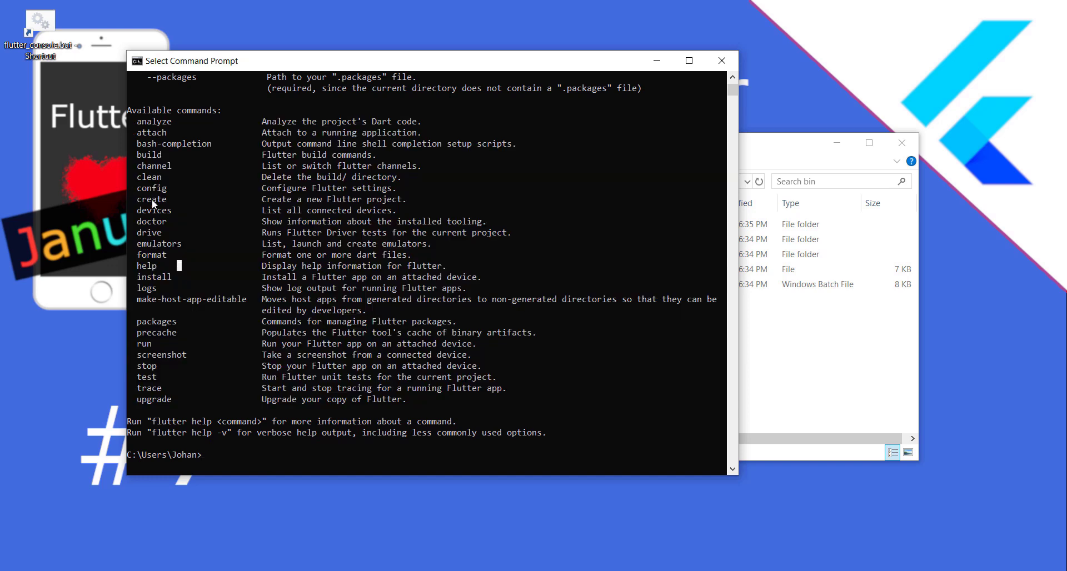
drag(138, 198, 404, 203)
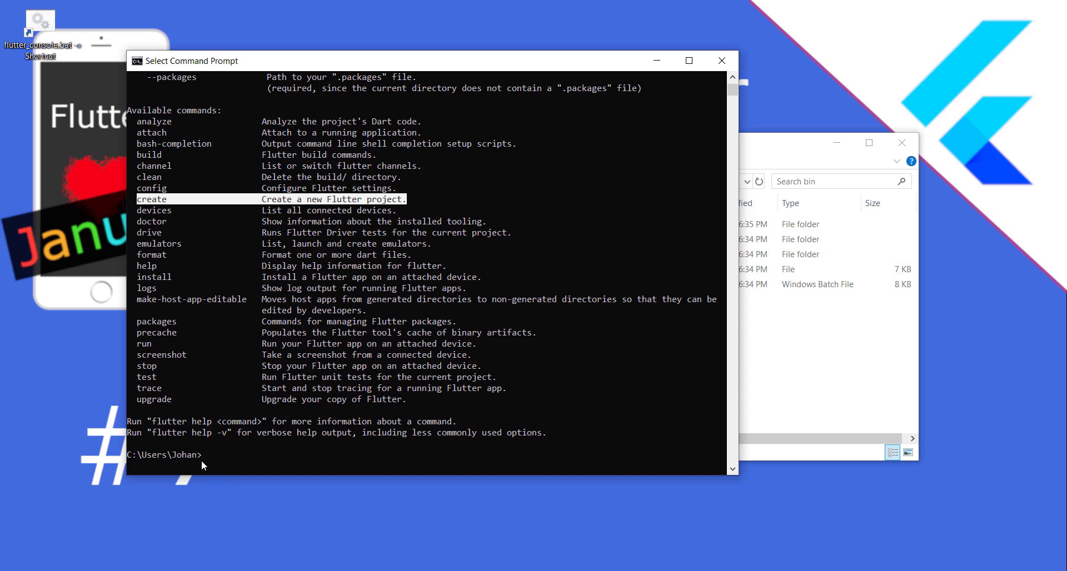
- Switch to File Explorer, open the flutter_projects folder on drive C: and copy its full path
key(alt+Tab)
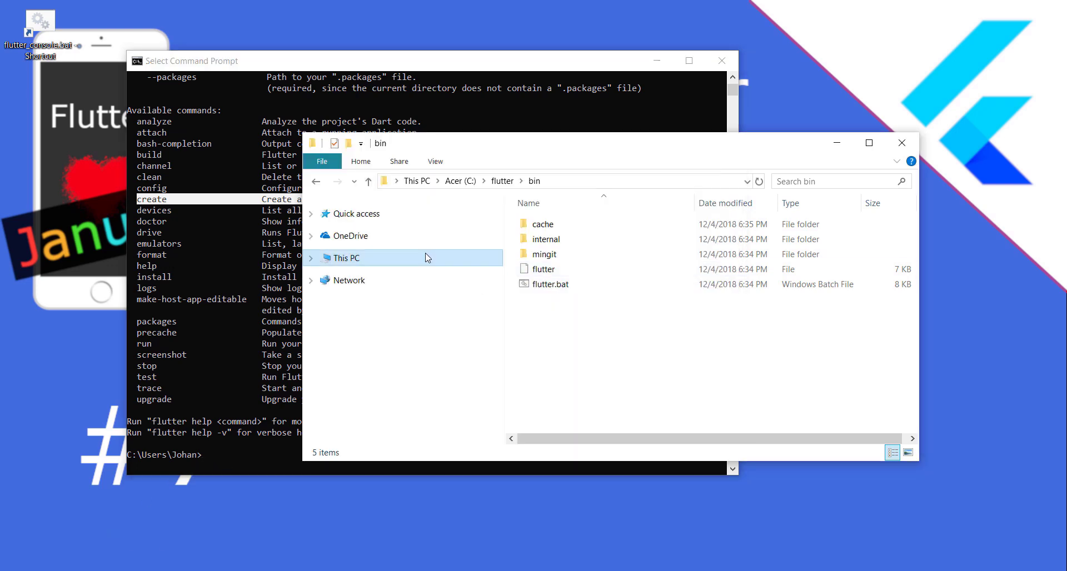
click(427, 258)
double_click(566, 391)
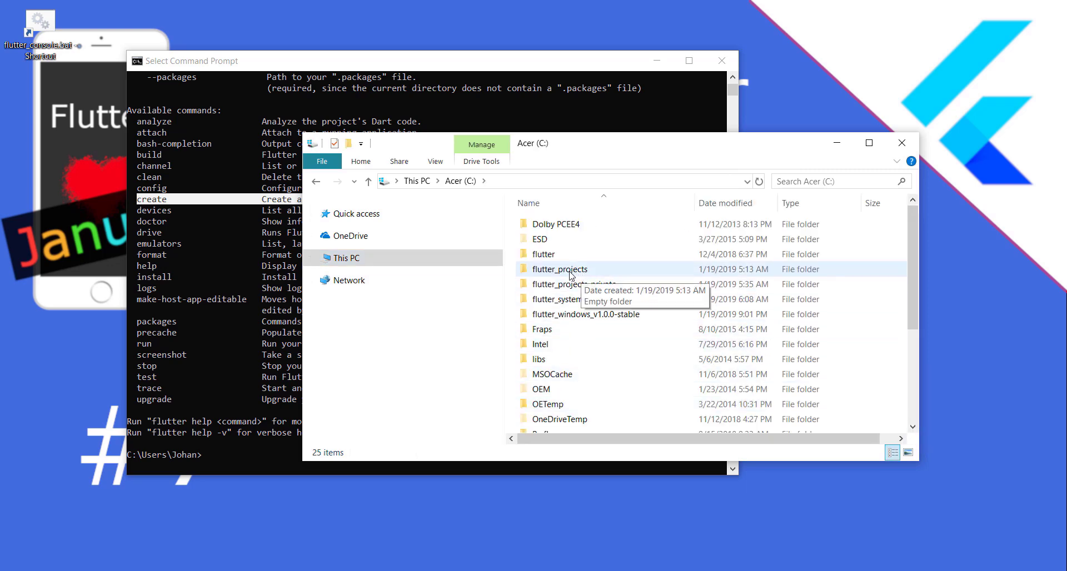
double_click(571, 275)
click(569, 183)
key(ctrl+c)
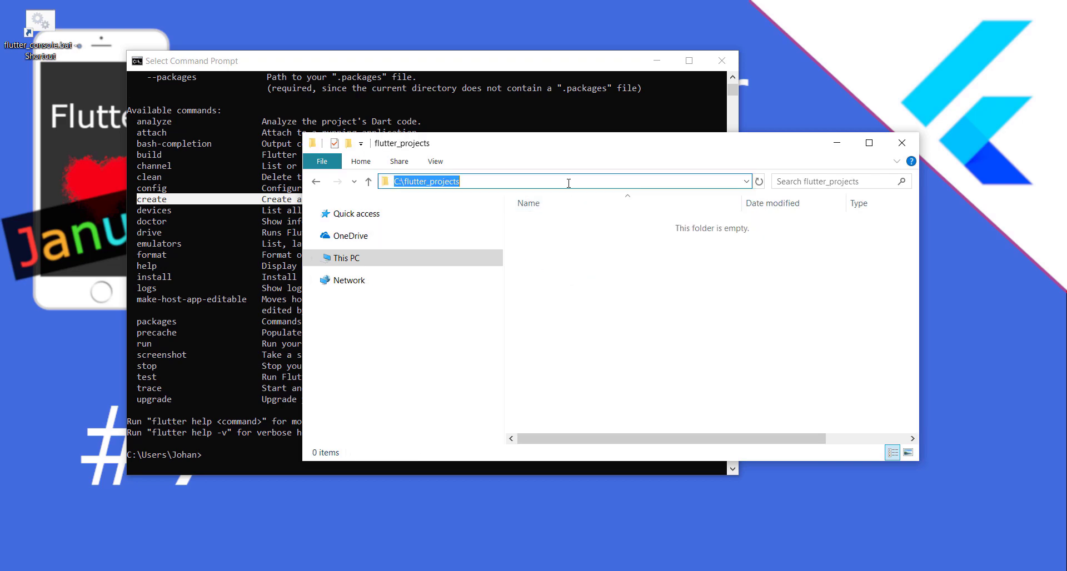
- Change the Command Prompt's working directory to C:\flutter_projects using the copied path
click(210, 315)
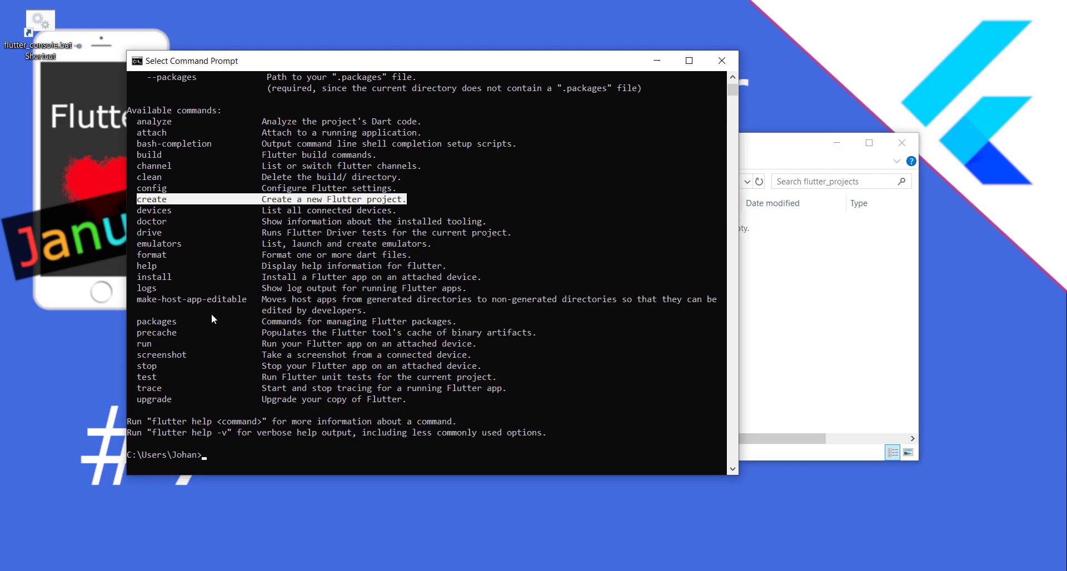
text(cd)
key(ctrl+v)
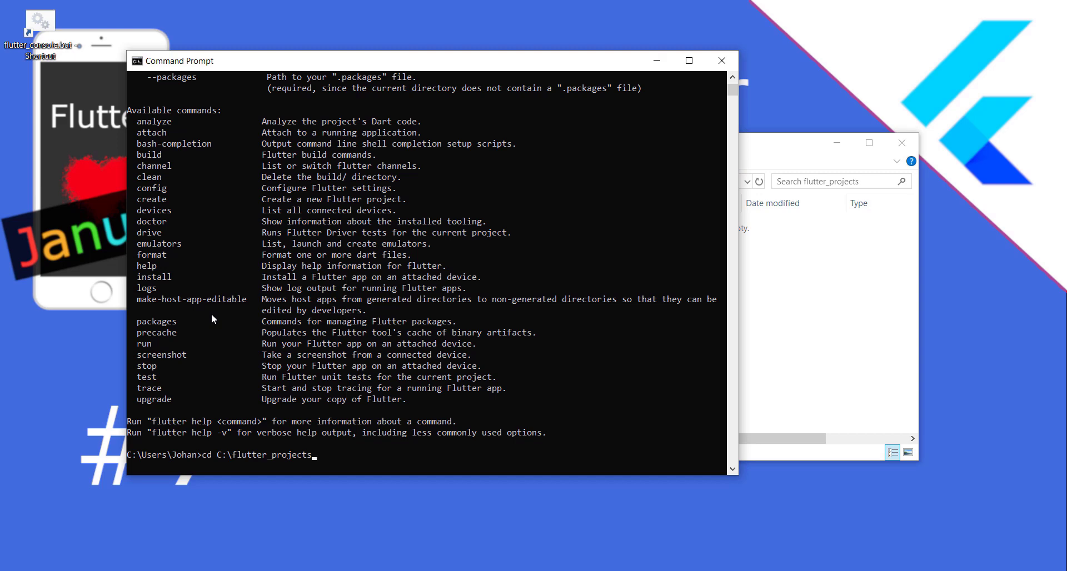
key(Return)
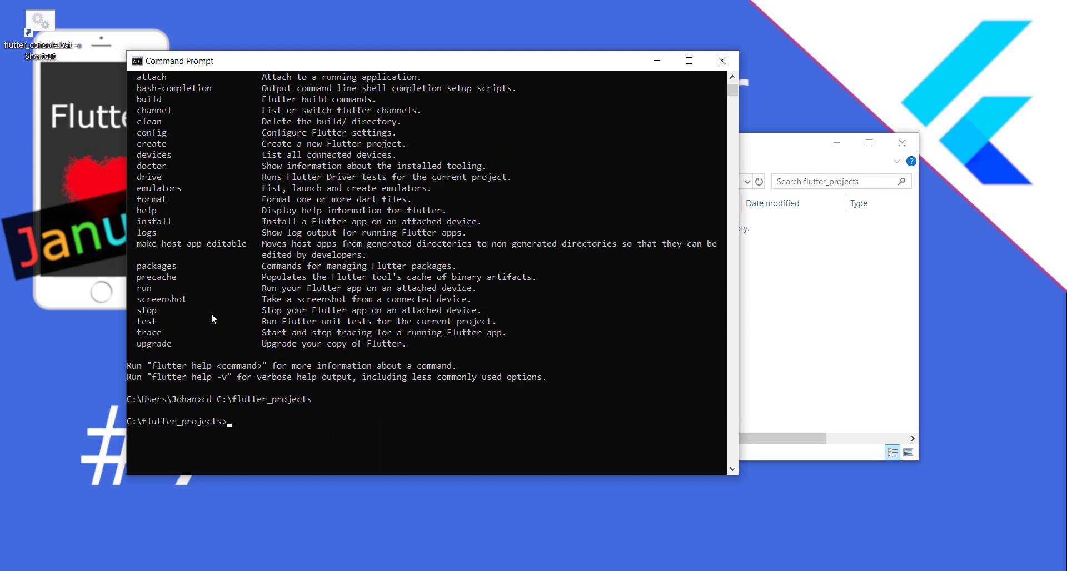
- Create a new Flutter project with the command flutter create my_first_project
text(flutter)
text( create )
text(my_first)
text(_ür)
text(ojec)
text(t)
key(Return)
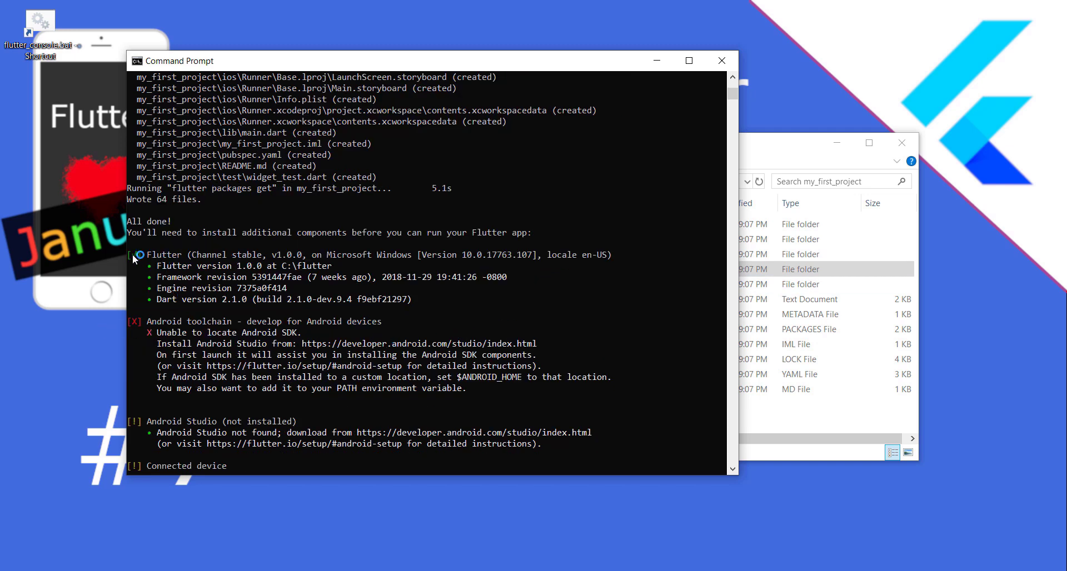
- Examine the doctor report below the project creation output, highlighting the Flutter, Android toolchain, Android Studio and Connected device sections
drag(133, 255, 414, 294)
click(228, 276)
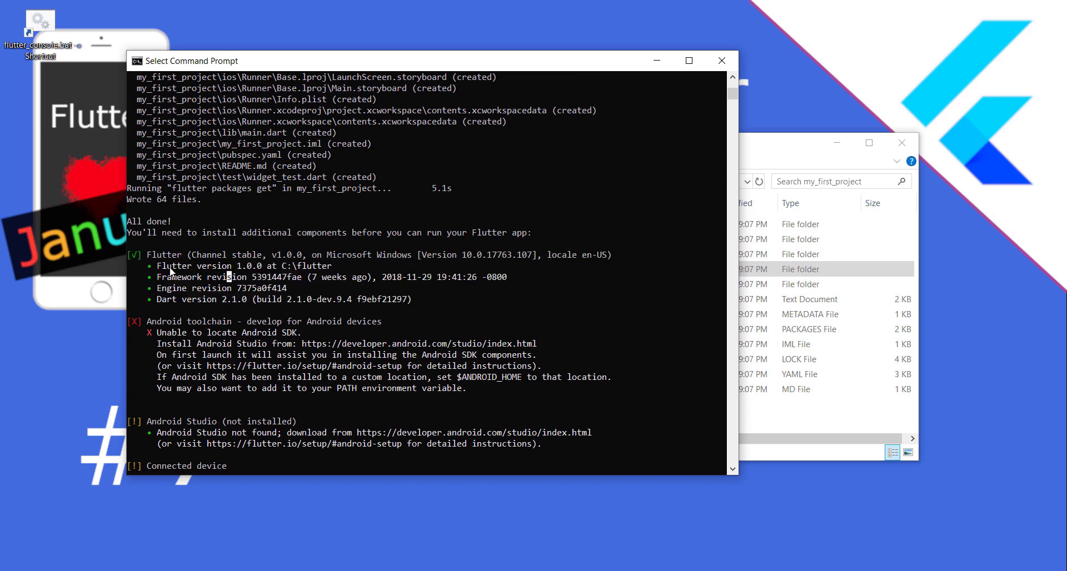
drag(157, 256, 430, 302)
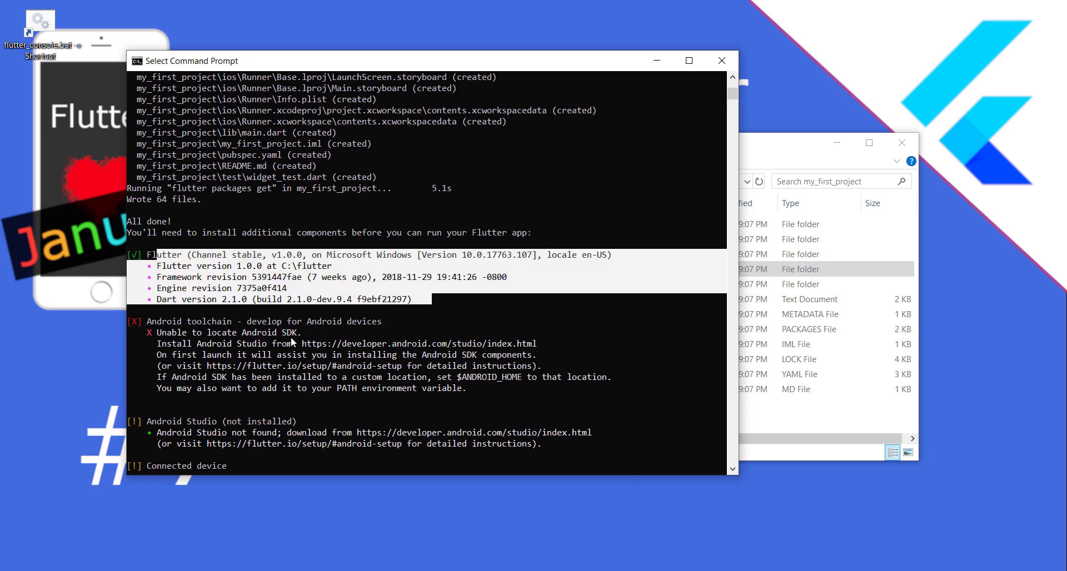
scroll(283, 341, down, 2)
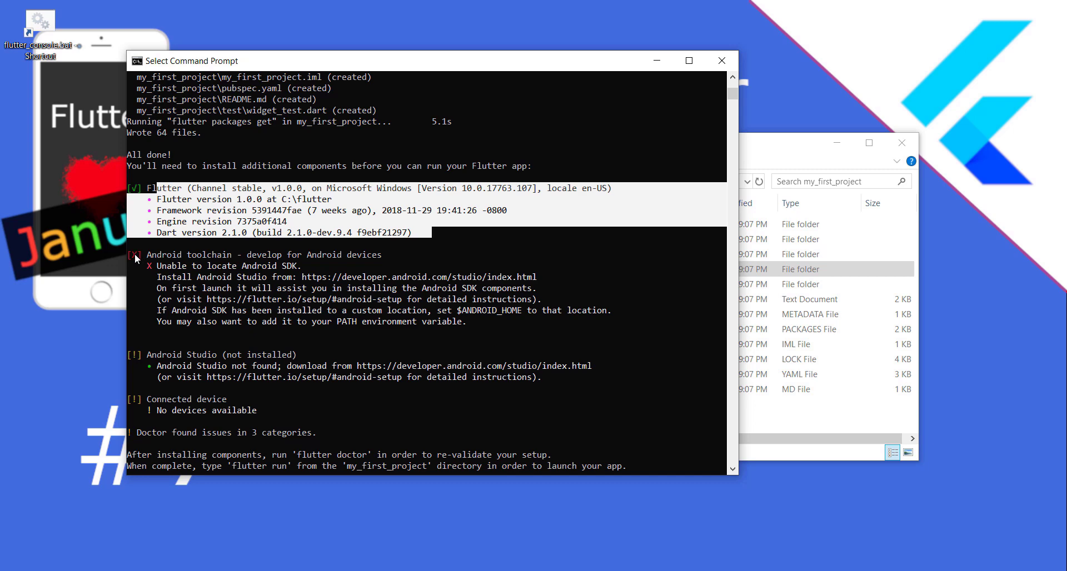
drag(131, 255, 328, 382)
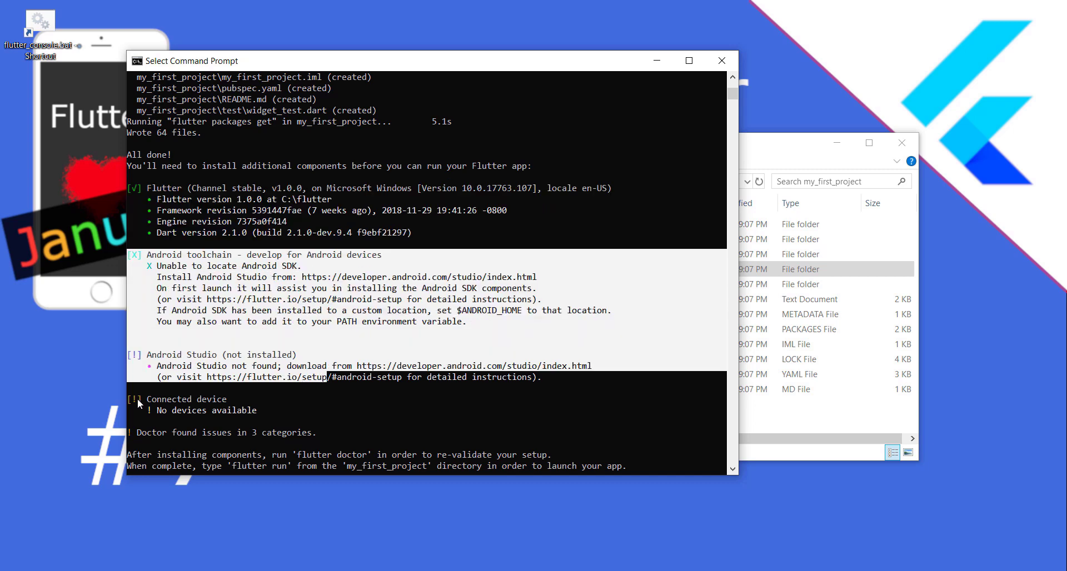
drag(132, 399, 261, 412)
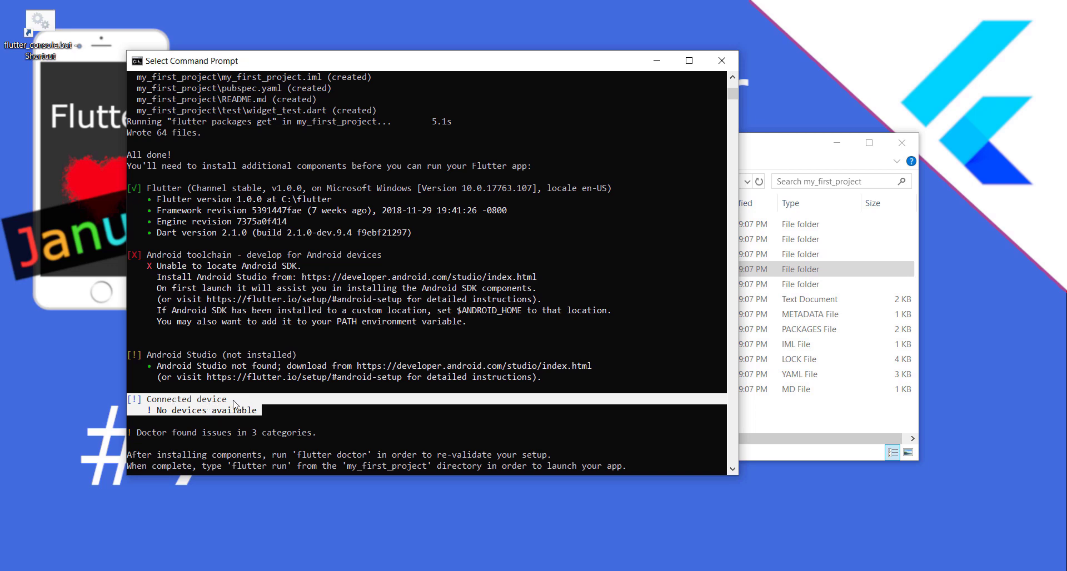
click(224, 299)
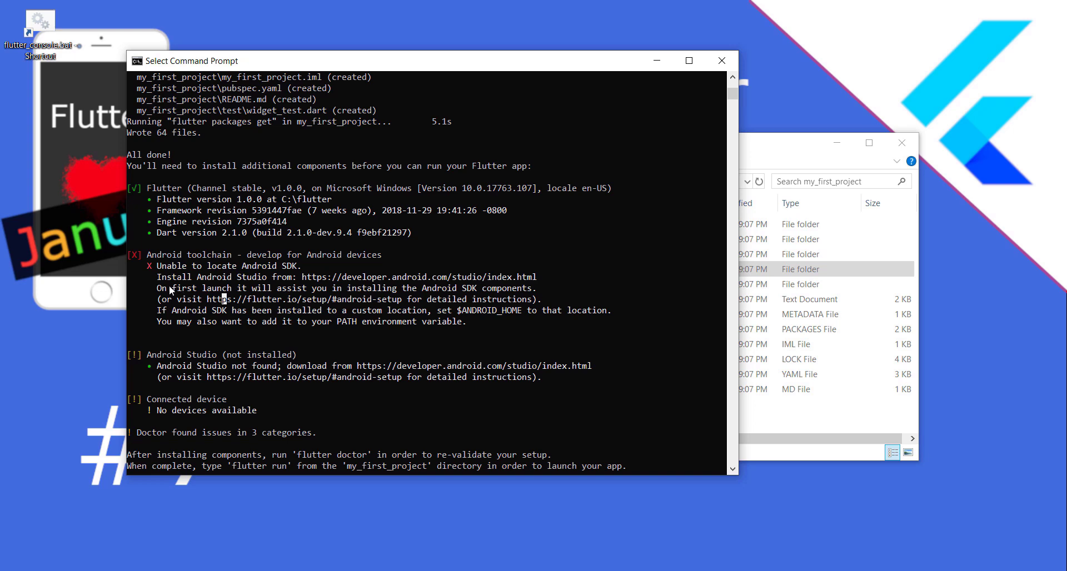
drag(154, 277, 560, 279)
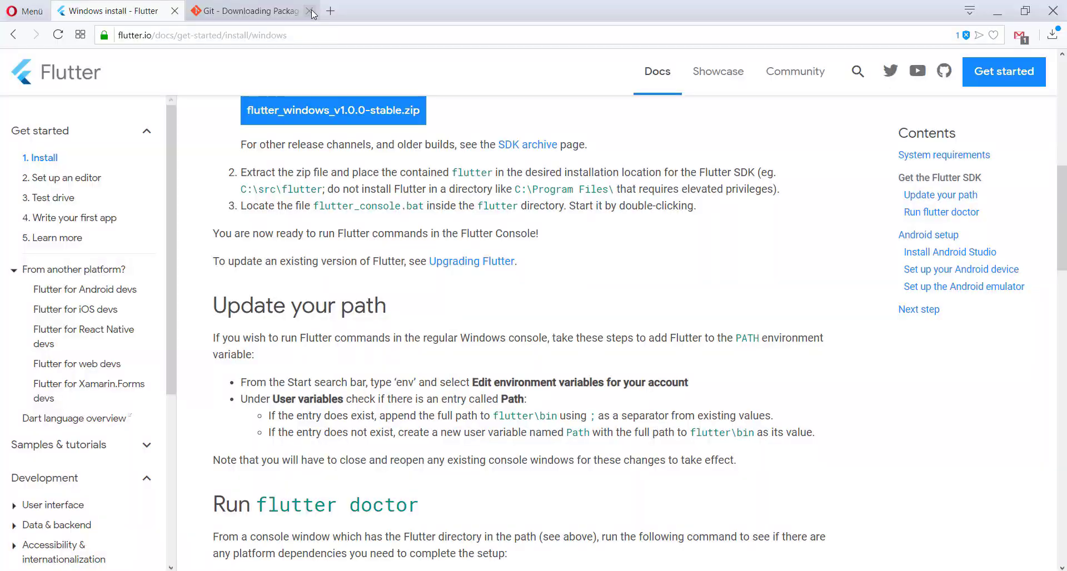
- Switch to the Opera browser, close the Git download tab and go to the Android setup section of Flutter's Windows install page
click(314, 11)
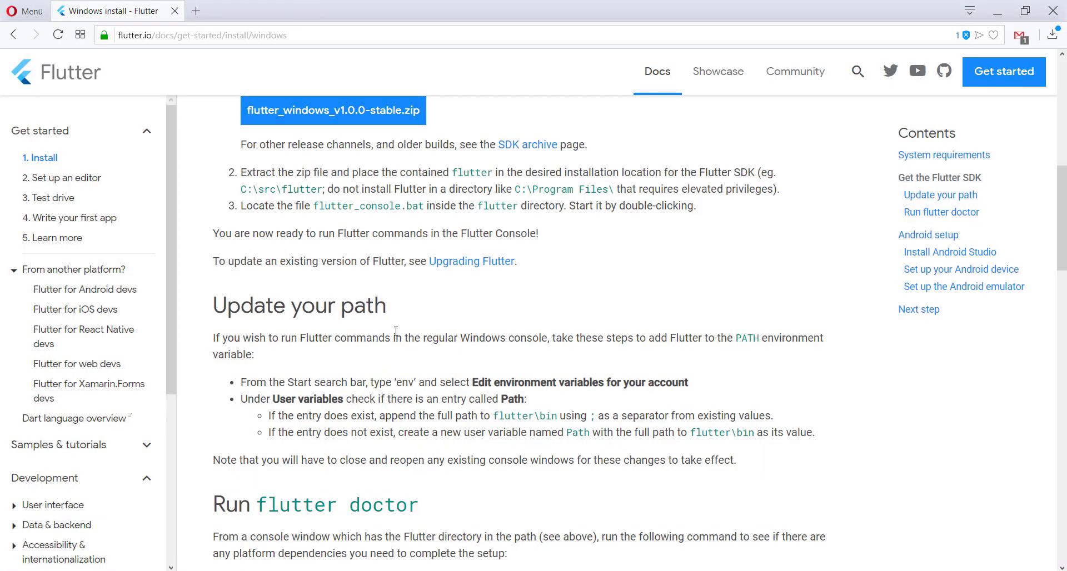
scroll(382, 148, up, 5)
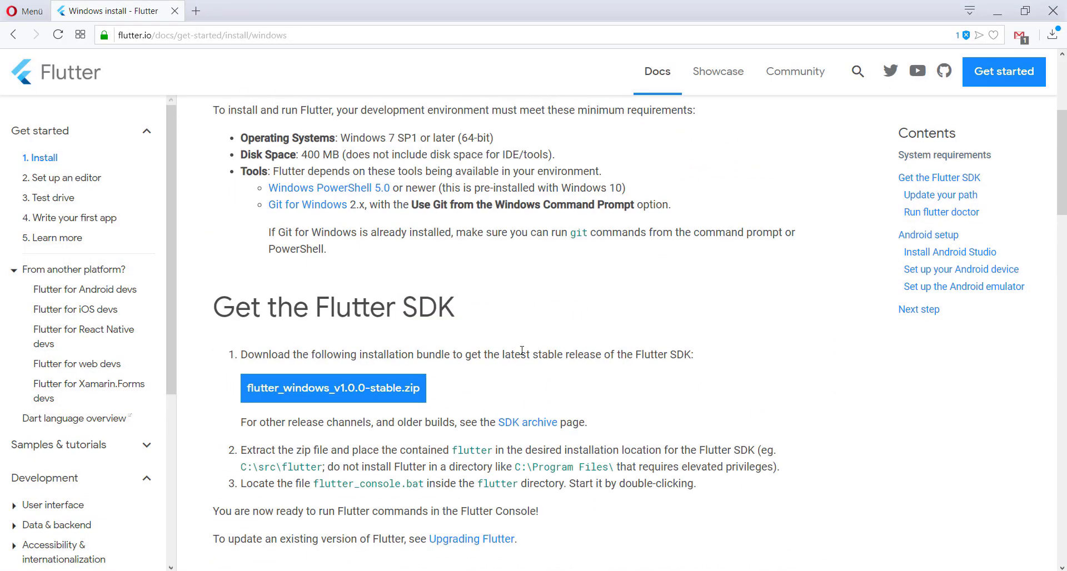
scroll(520, 350, down, 4)
scroll(520, 350, down, 3)
scroll(250, 372, up, 5)
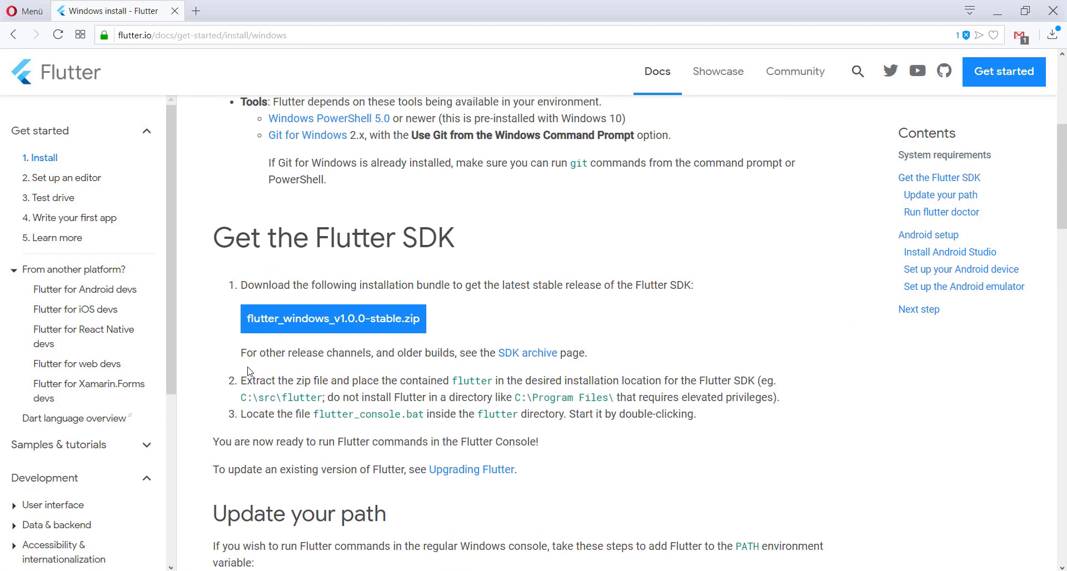
scroll(362, 345, down, 6)
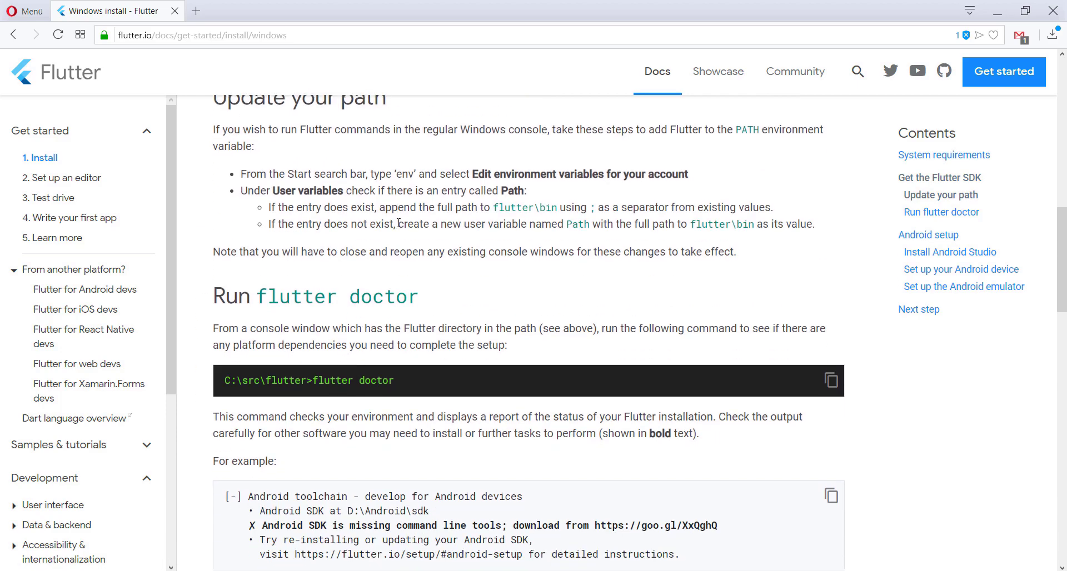
scroll(398, 223, down, 10)
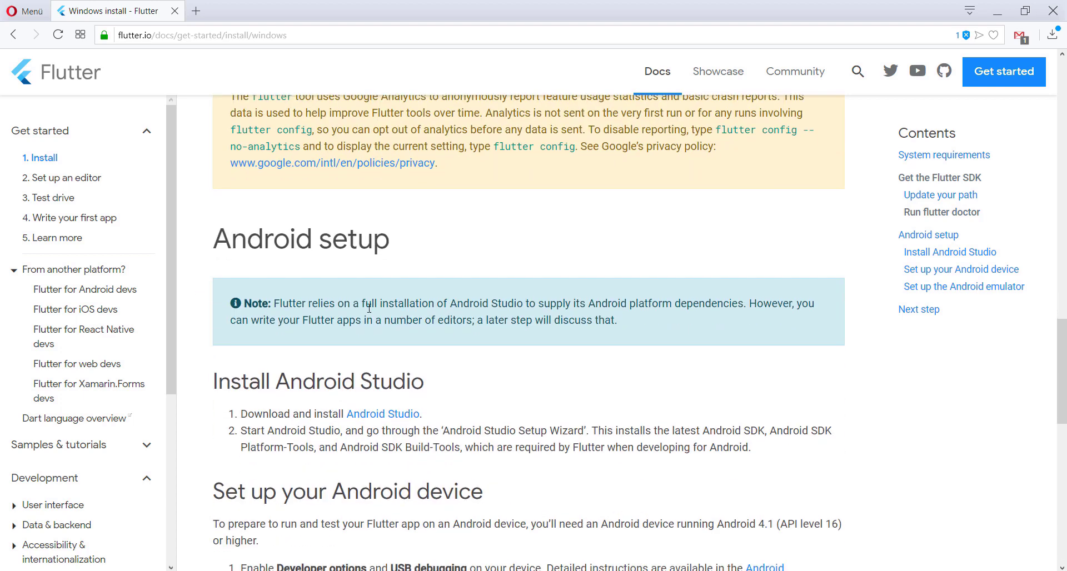
scroll(283, 165, down, 2)
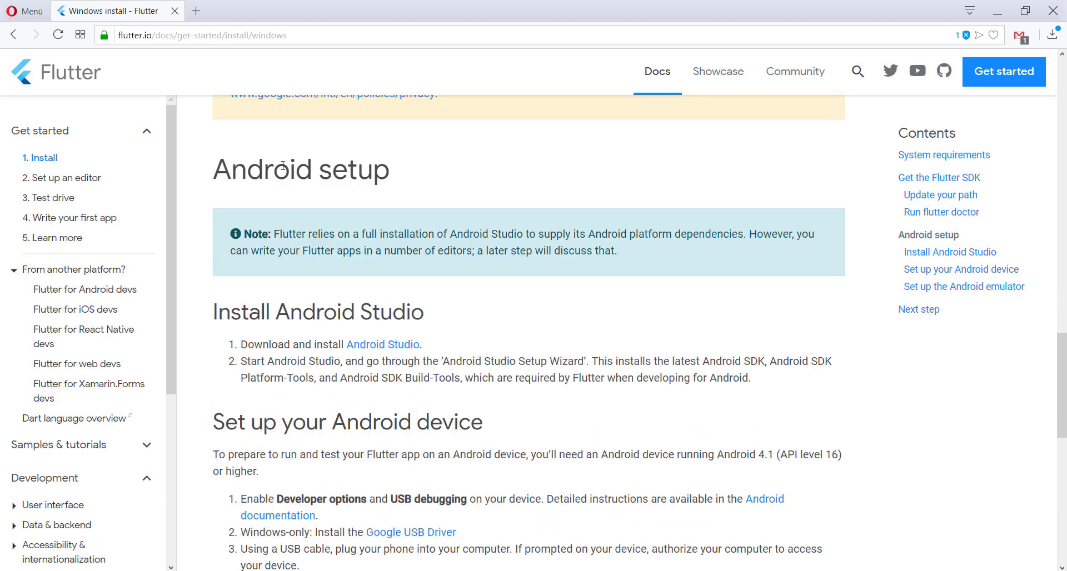
- Open the Android Studio download page from the Install Android Studio section of the Flutter guide
scroll(282, 408, down, 1)
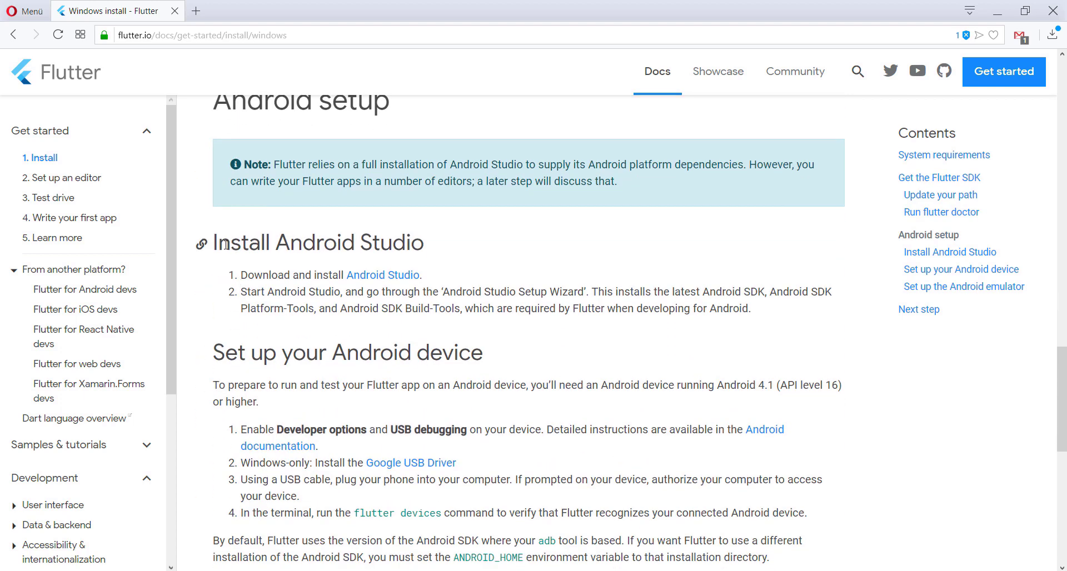
drag(220, 246, 437, 249)
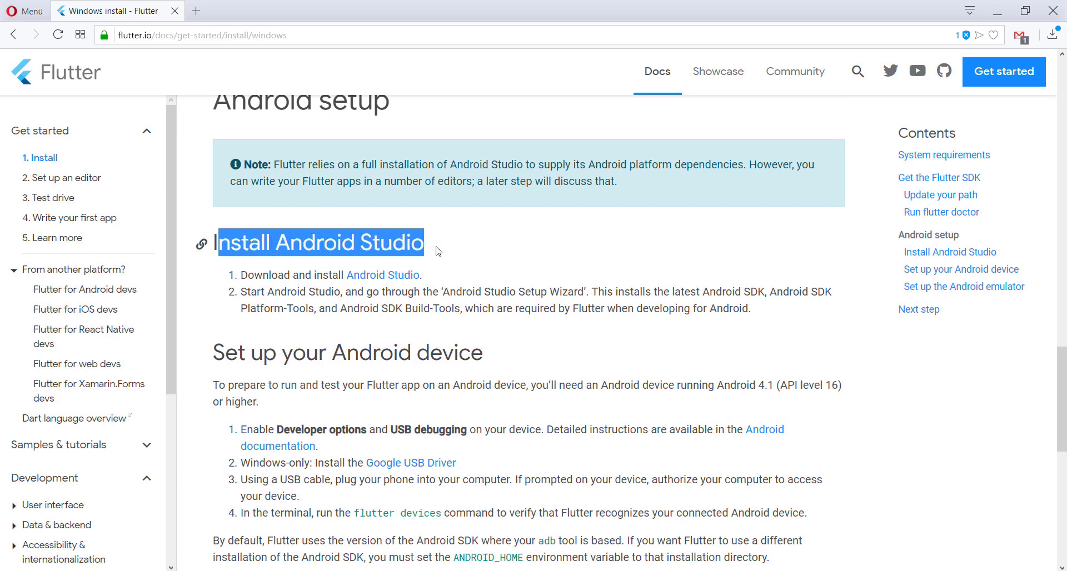
click(391, 277)
click(235, 8)
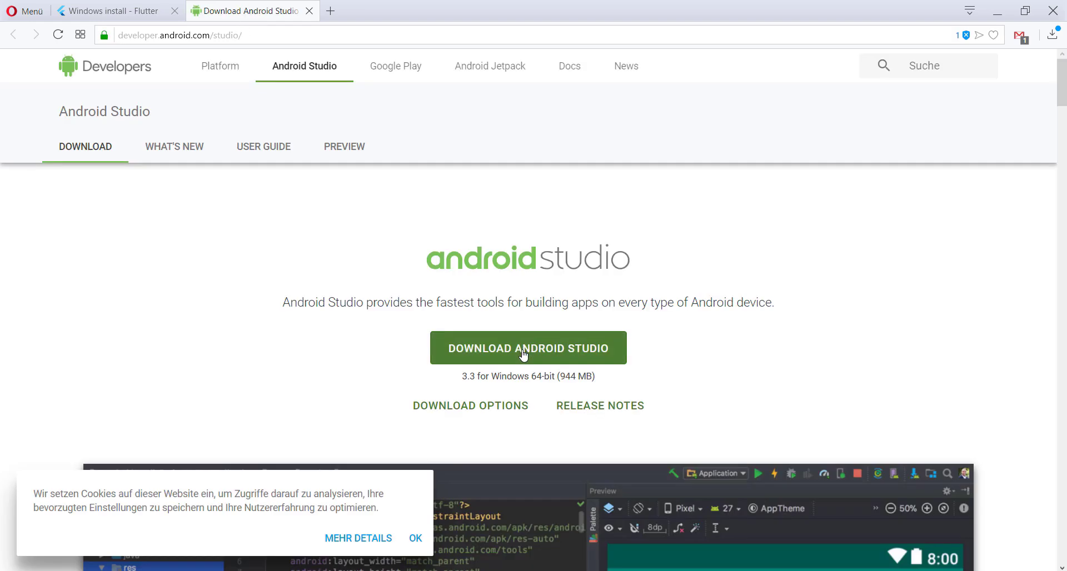
- Accept the Android Studio terms and conditions and save android-studio-ide-182.5199772-windows.exe to the Downloads folder
click(523, 354)
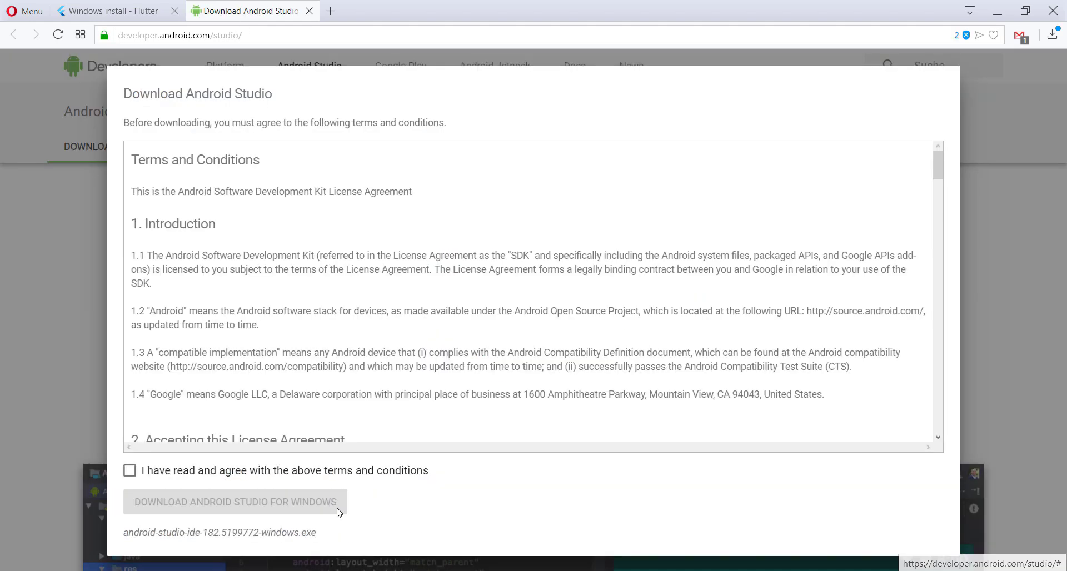
click(229, 473)
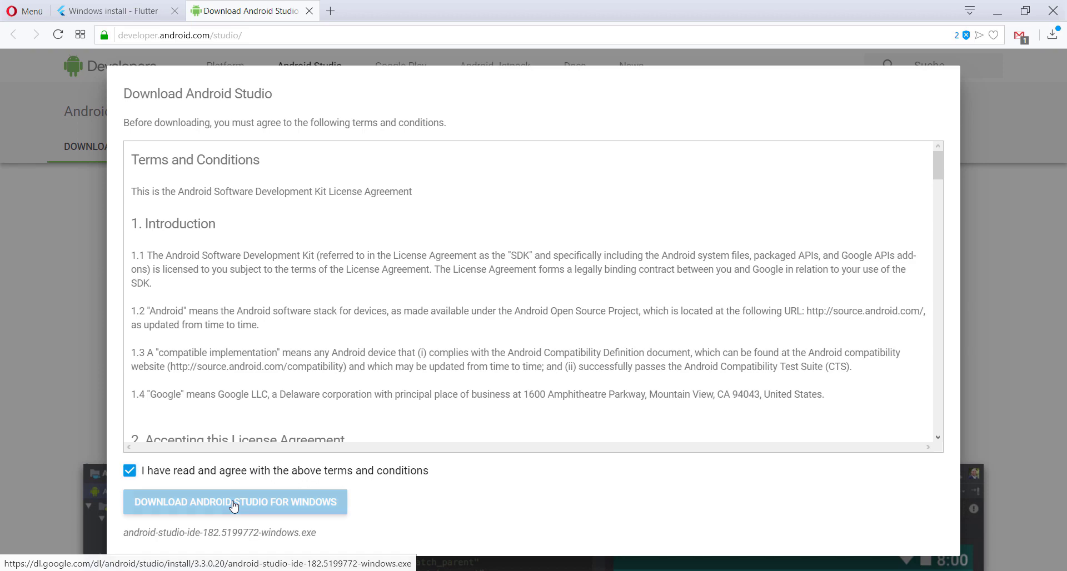
click(234, 503)
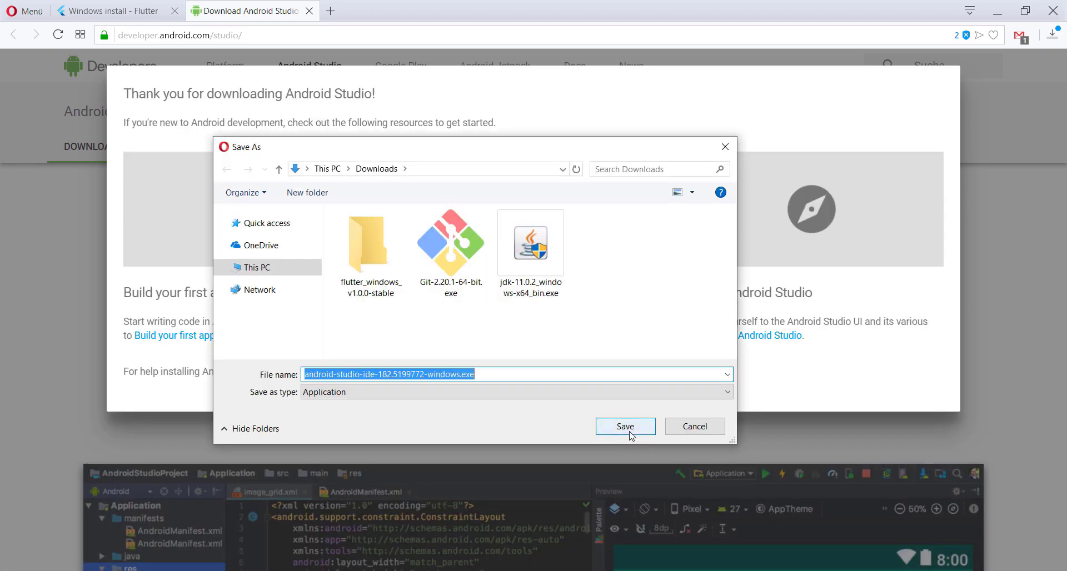
click(626, 426)
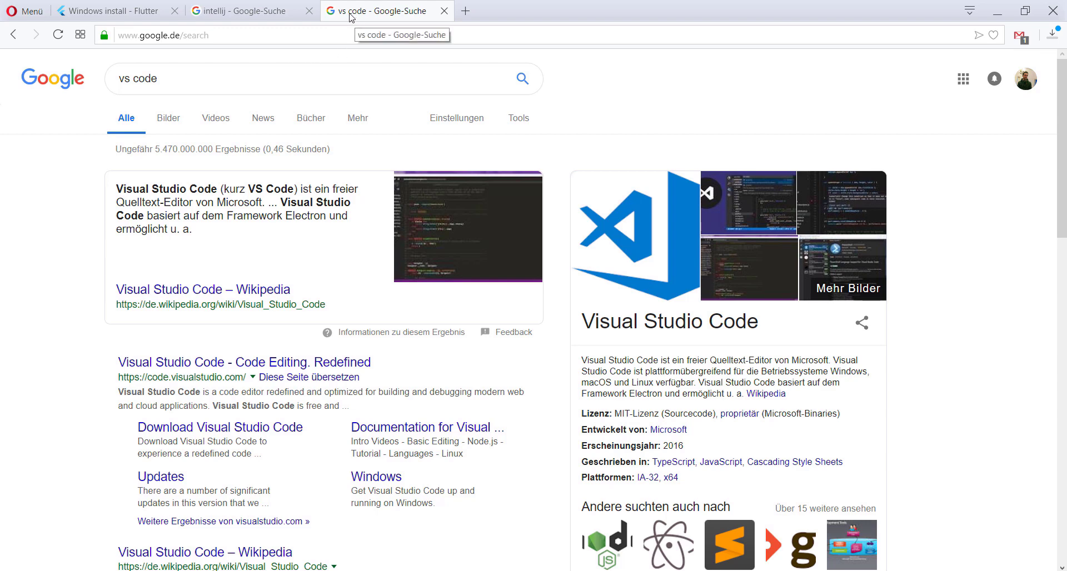
- Open the Visual Studio Code website from the vs code search results and go to its download page
scroll(267, 380, down, 1)
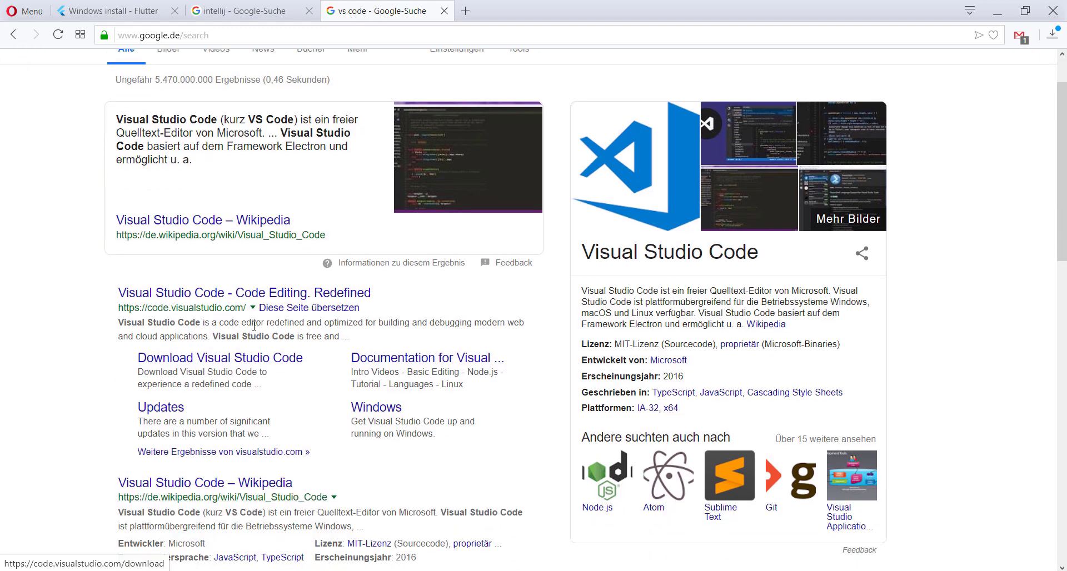
click(171, 294)
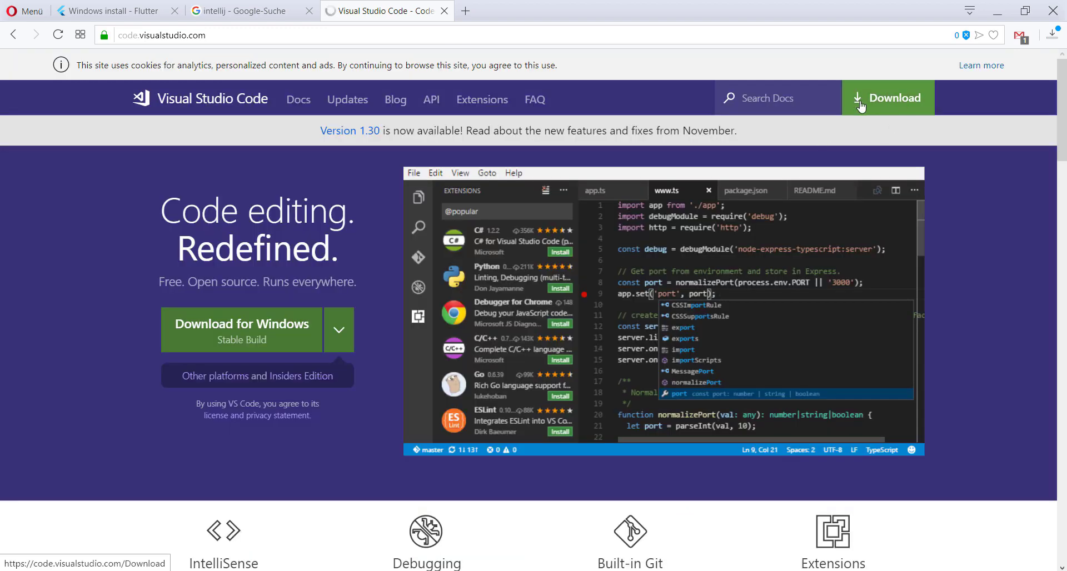
click(861, 106)
- Search Google for intellij community edition and open the JetBrains page for downloading IntelliJ IDEA
click(265, 19)
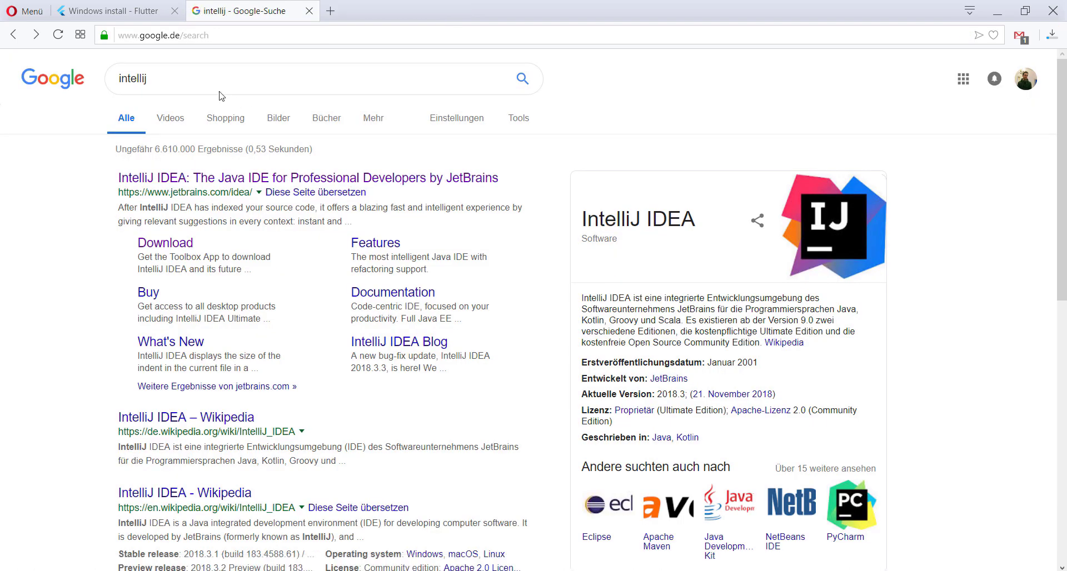
click(211, 73)
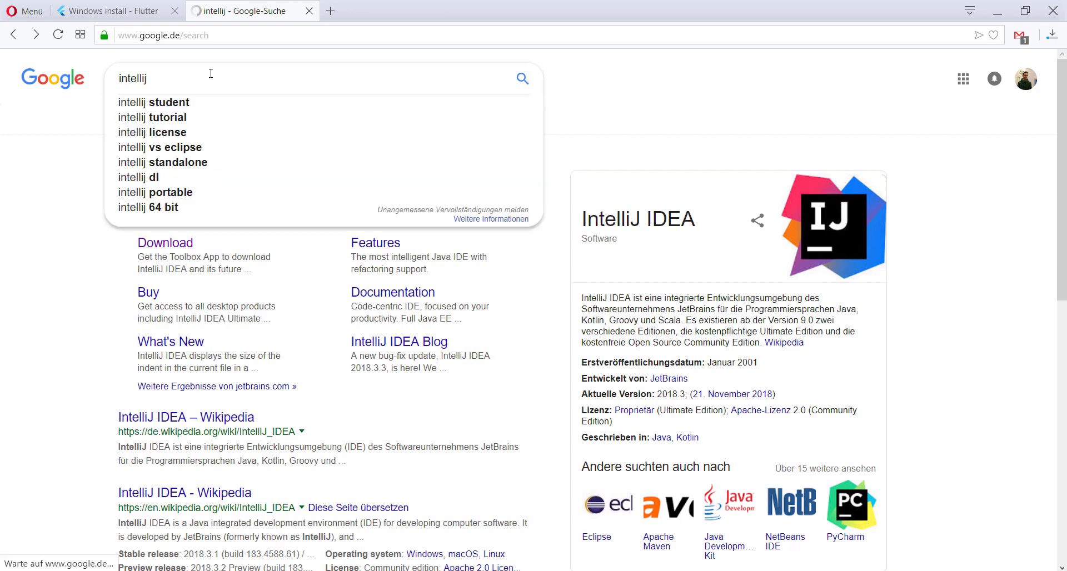
text(community)
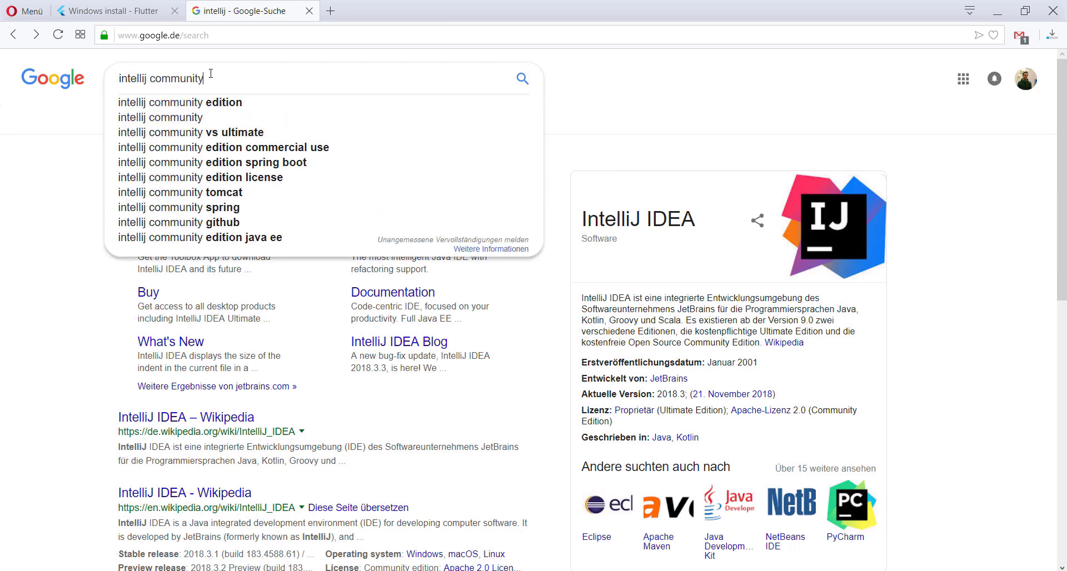
key(Down)
key(Return)
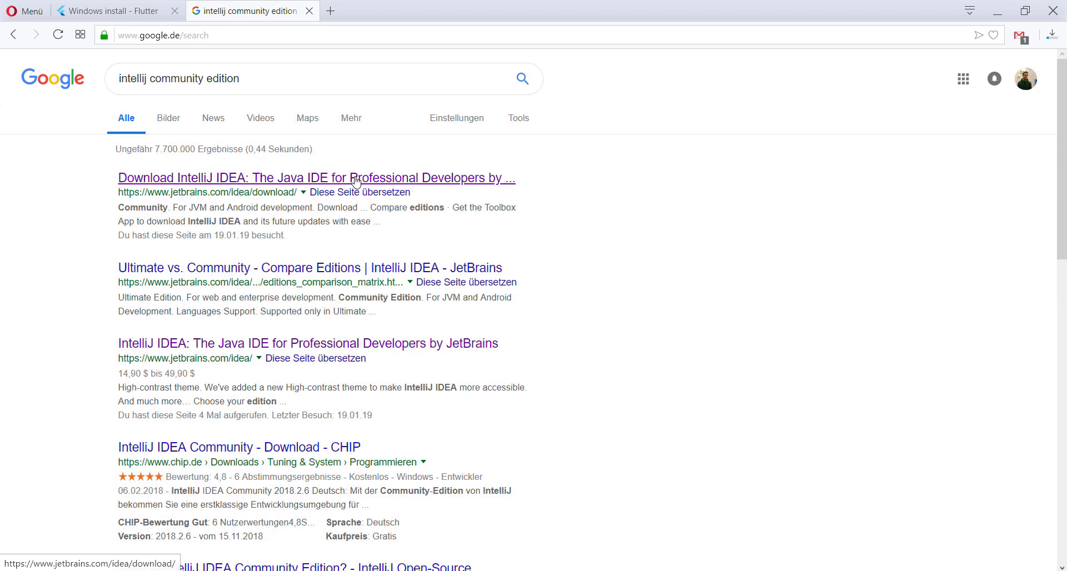
click(356, 178)
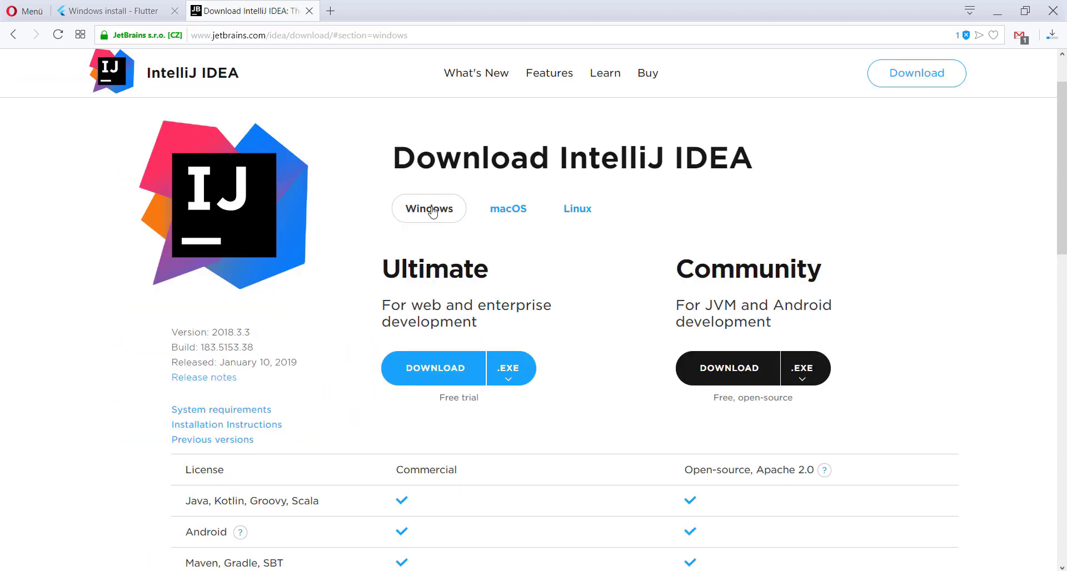
- Compare the Community and Ultimate editions of IntelliJ IDEA, including the licence note below the Ultimate download
double_click(748, 269)
click(670, 274)
drag(671, 273, 855, 271)
double_click(423, 271)
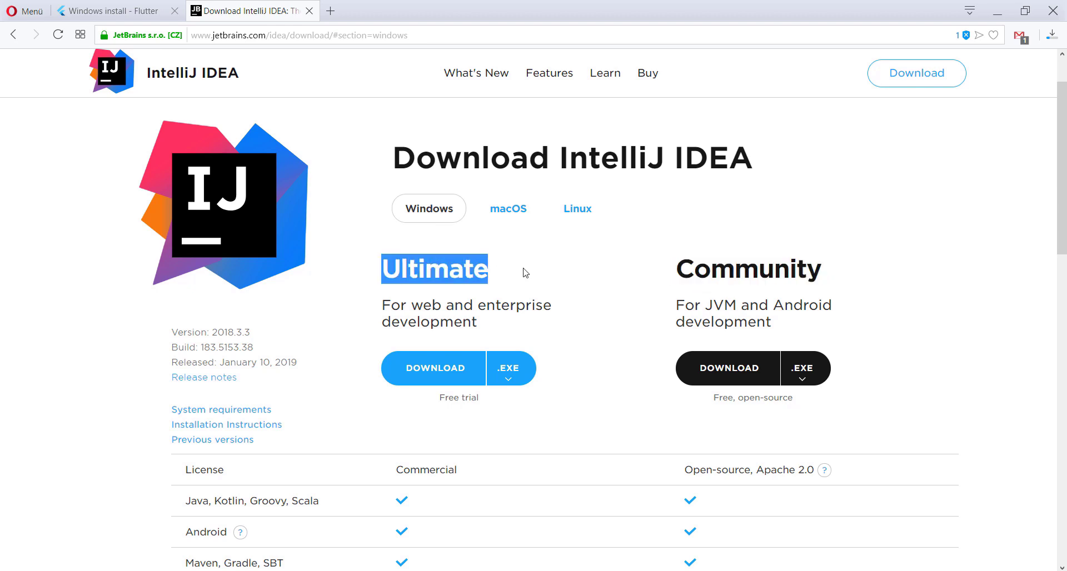
click(379, 281)
drag(391, 271, 503, 276)
drag(440, 401, 484, 402)
click(487, 402)
- Highlight the Community edition and its Free, open-source note, and download that edition's Windows installer
drag(676, 270, 837, 275)
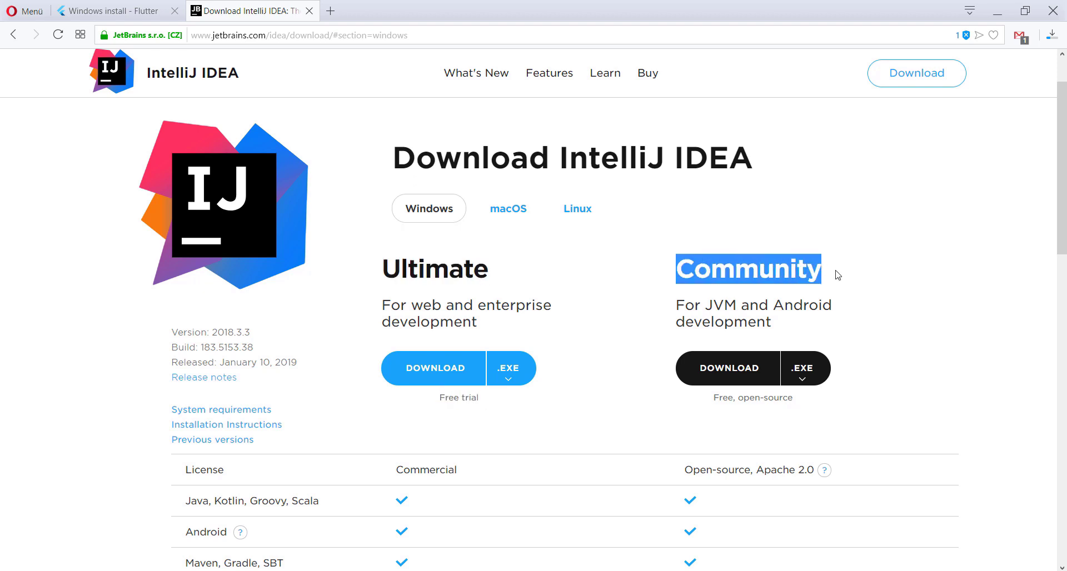
drag(715, 399, 801, 401)
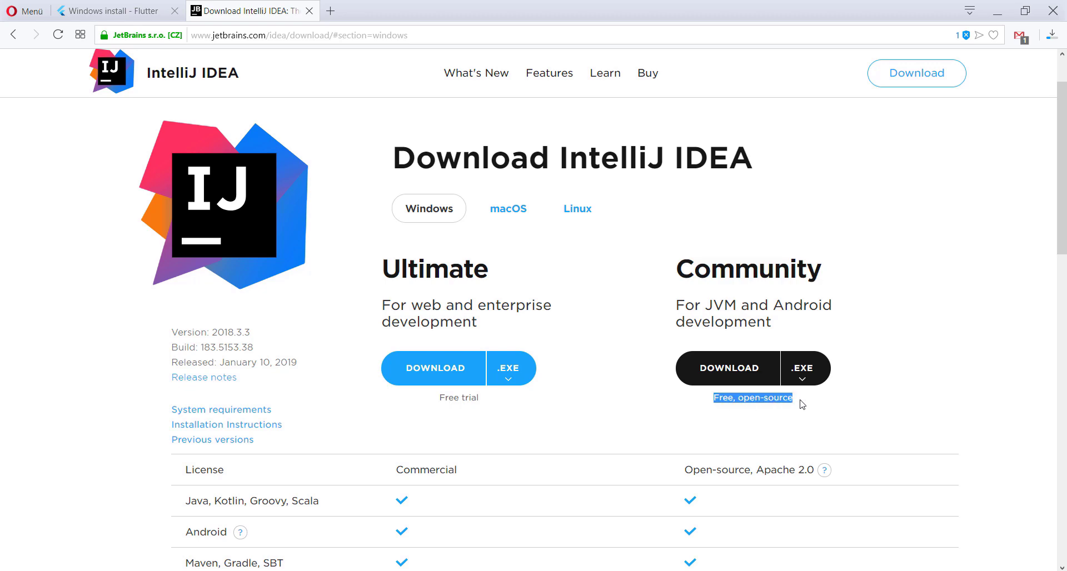
click(801, 401)
click(737, 378)
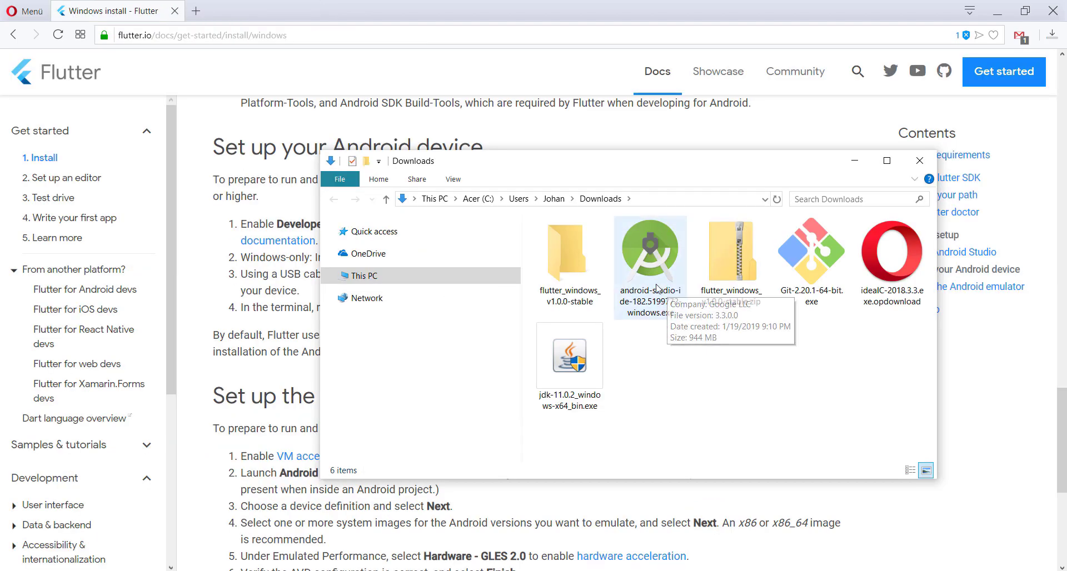
- Run the downloaded Android Studio installer and proceed to the install location with Android Studio and Android Virtual Device selected
double_click(658, 276)
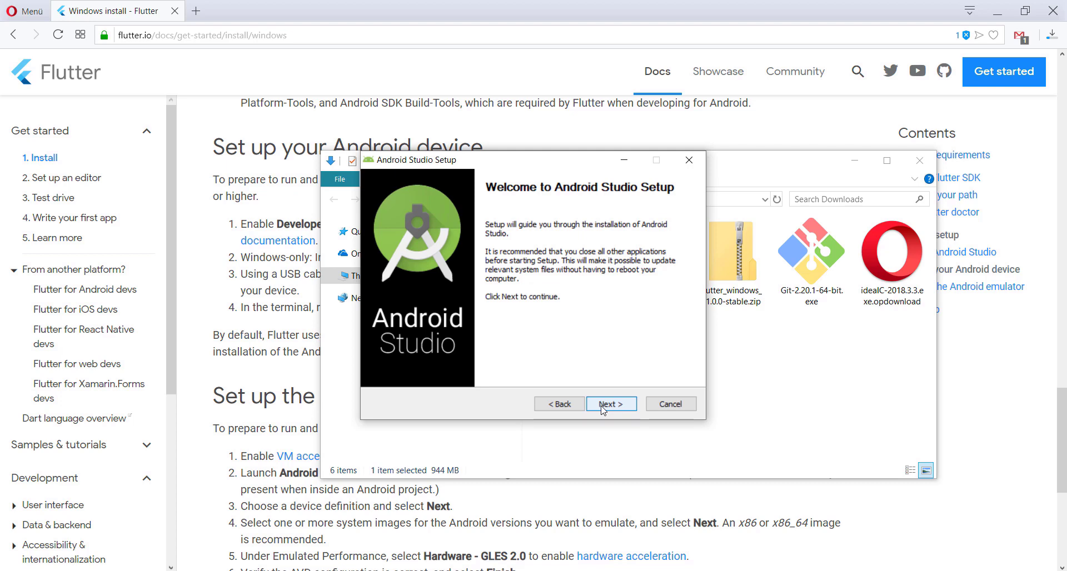
click(602, 404)
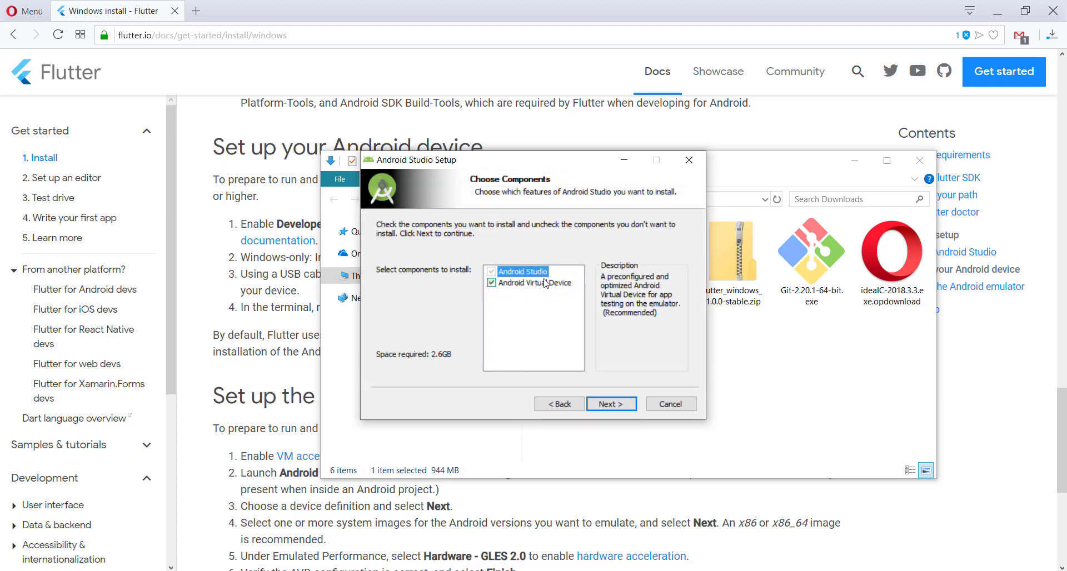
click(609, 404)
click(530, 264)
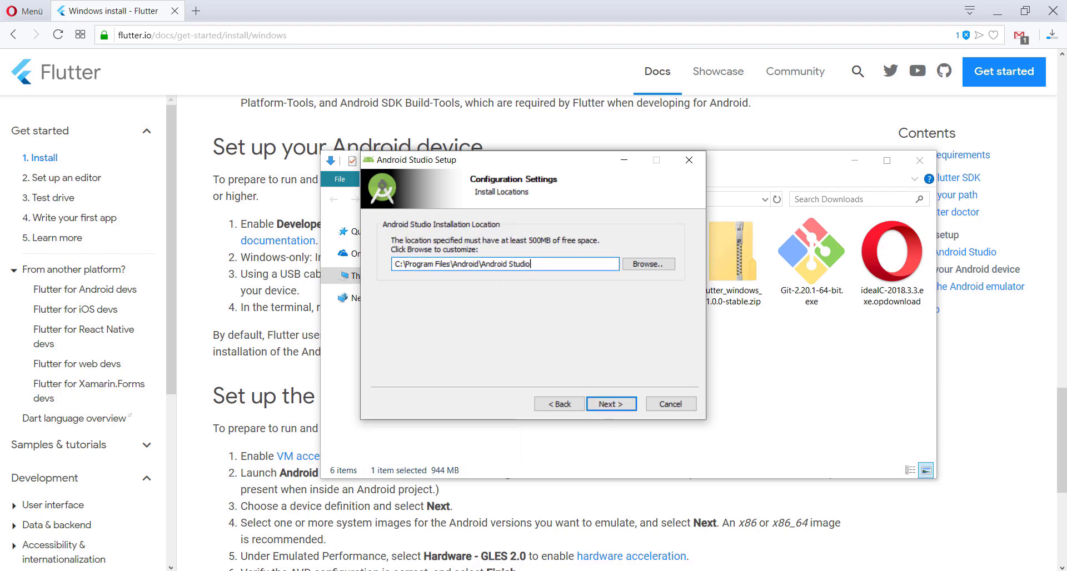
- Switch to the Command Prompt and examine the Android toolchain notes on custom SDK locations, $ANDROID_HOME and the PATH environment variable
key(alt+Tab)
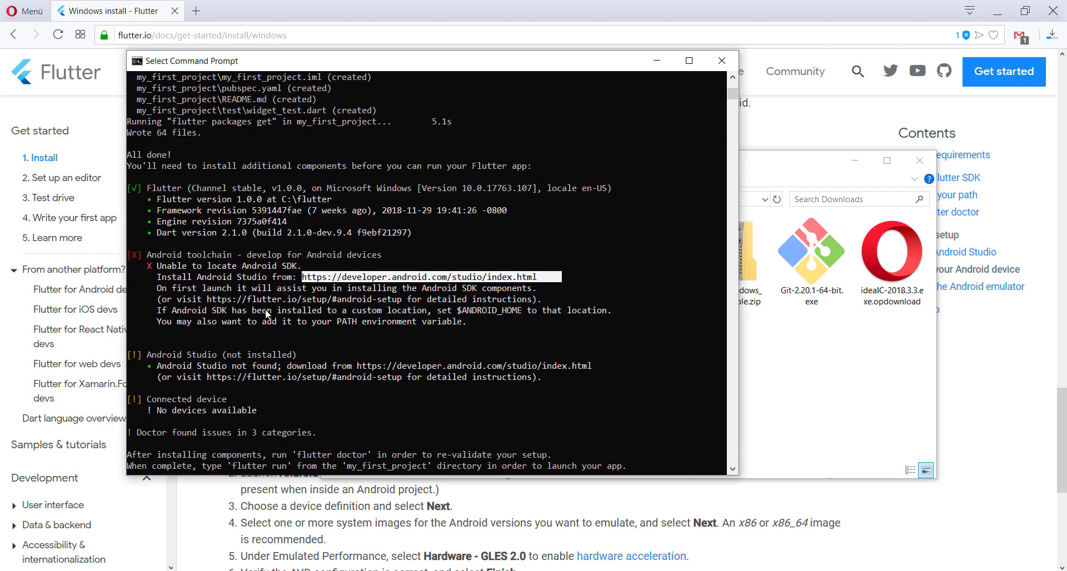
drag(157, 290, 466, 322)
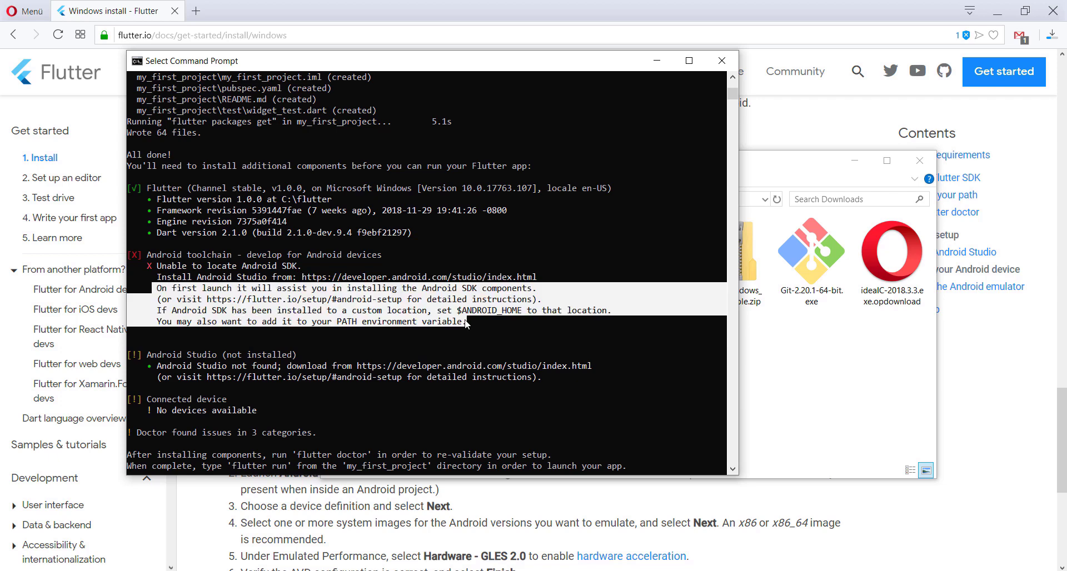
click(224, 312)
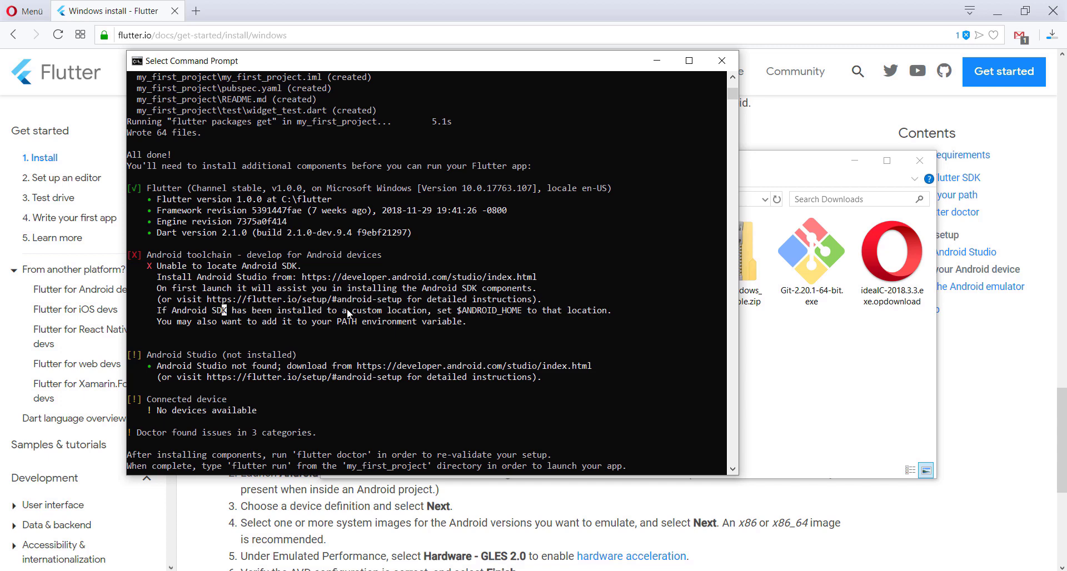
drag(348, 313, 515, 315)
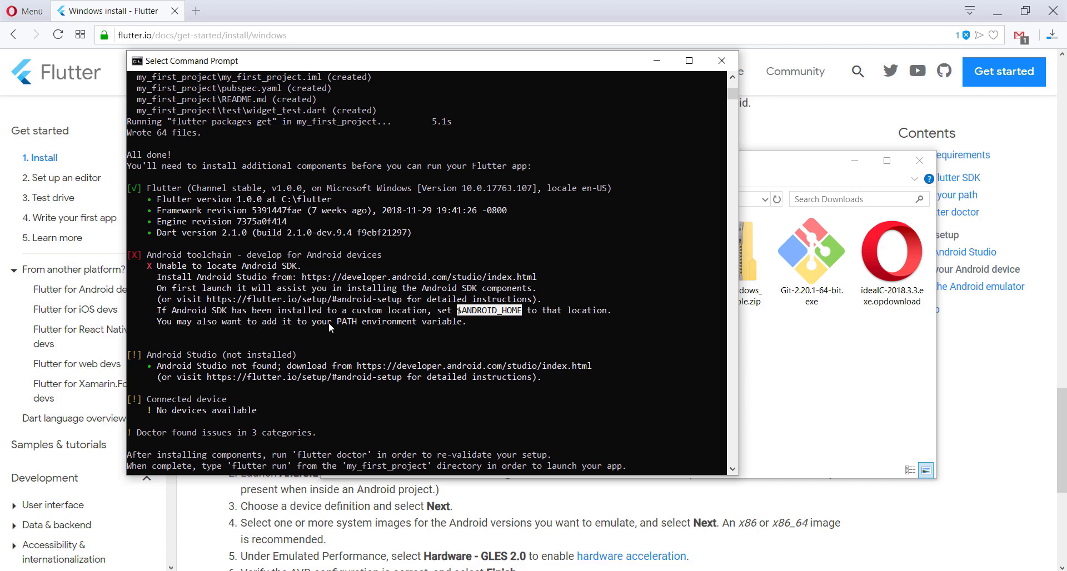
drag(338, 322, 460, 325)
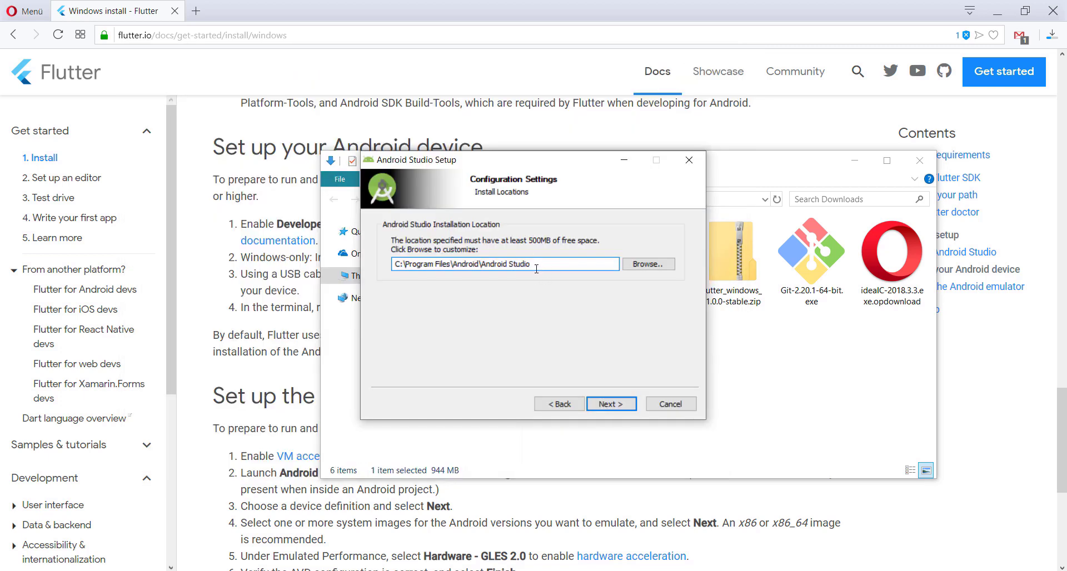
- Install Android Studio in C:\Program Files\Android\Android Studio with Android Studio as the Start Menu folder
drag(534, 264, 314, 266)
key(Return)
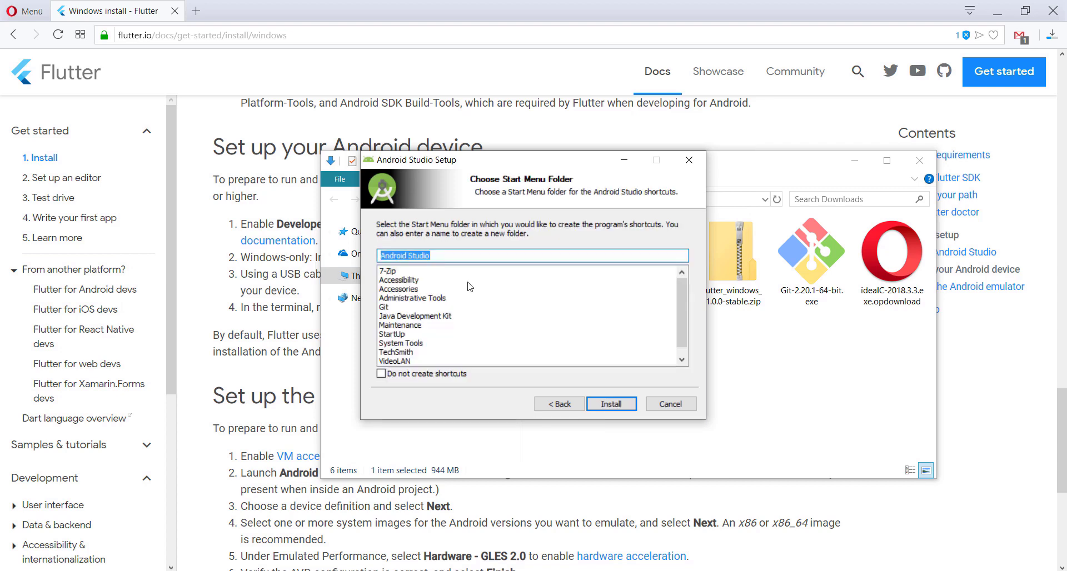
click(608, 407)
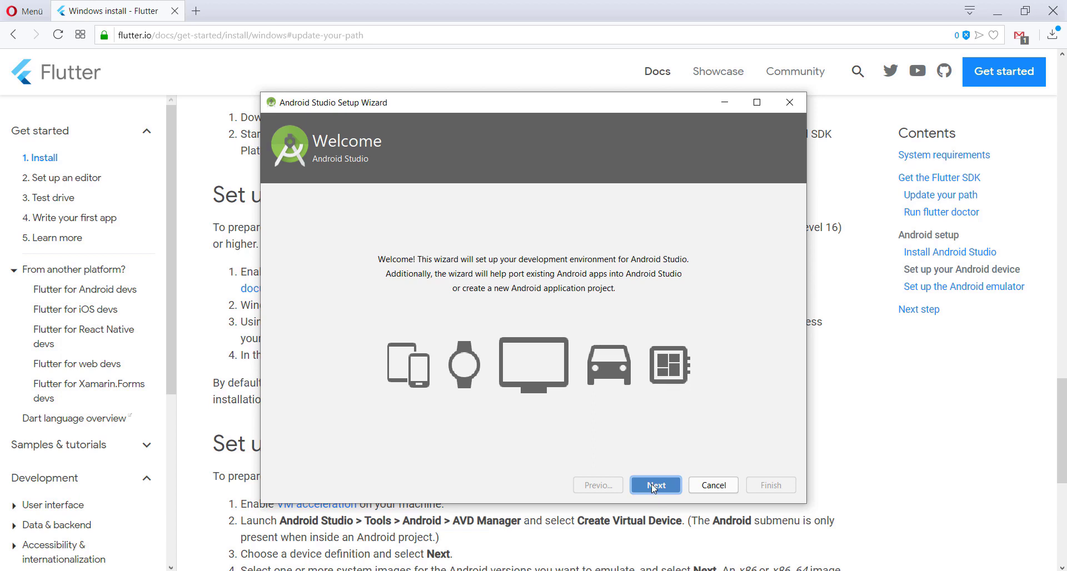
- Complete the Android Studio Setup Wizard with the Standard install type and IntelliJ theme, downloading the SDK components
click(664, 485)
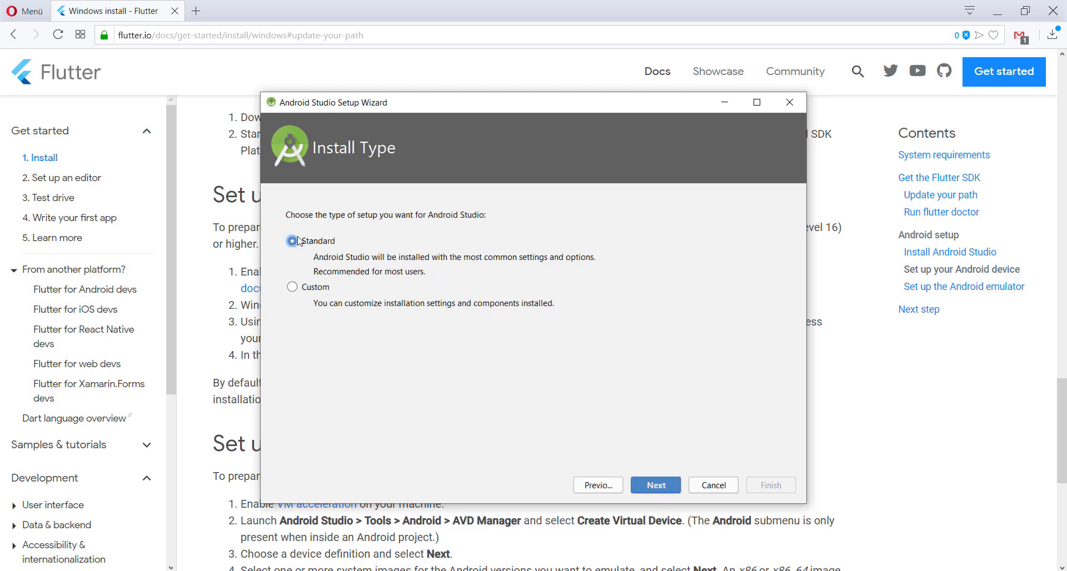
click(654, 485)
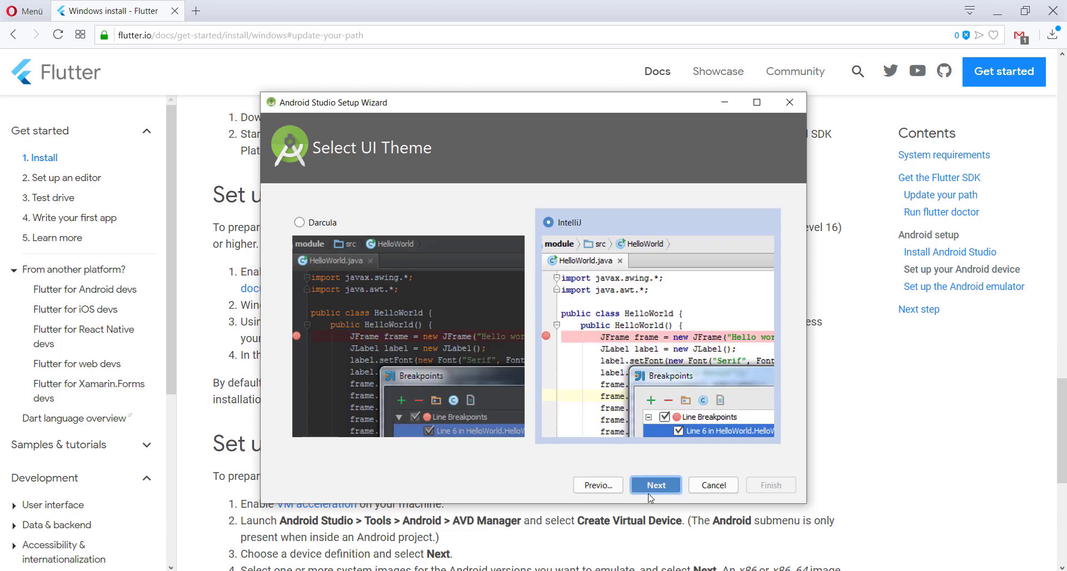
click(654, 487)
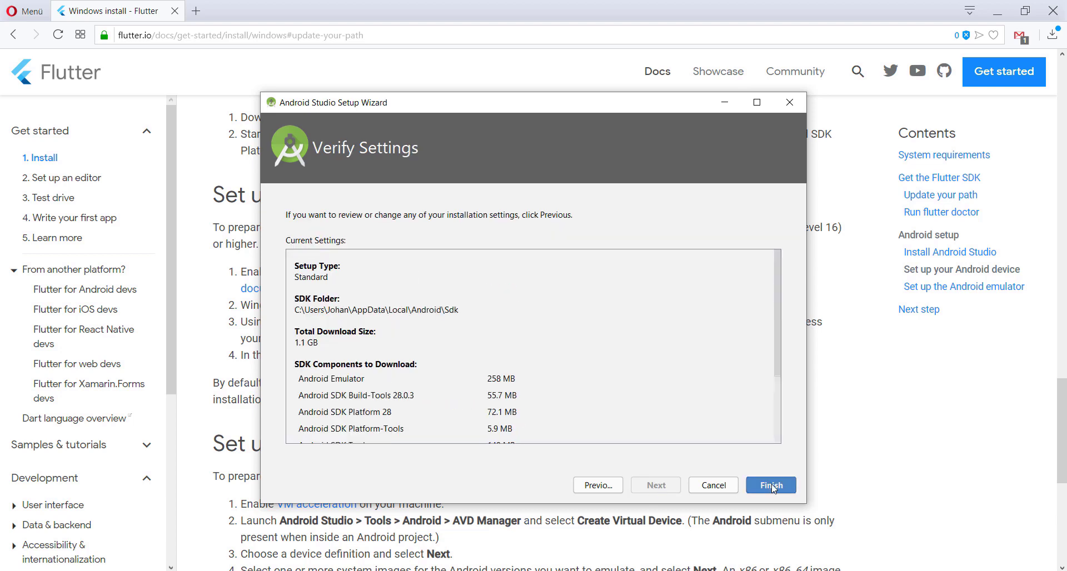
click(772, 486)
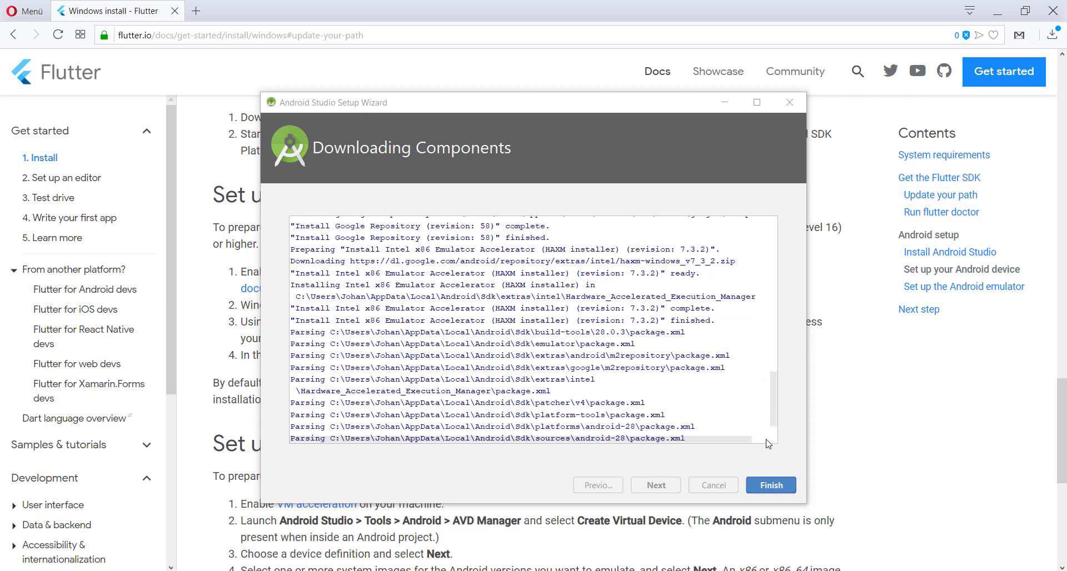
click(772, 486)
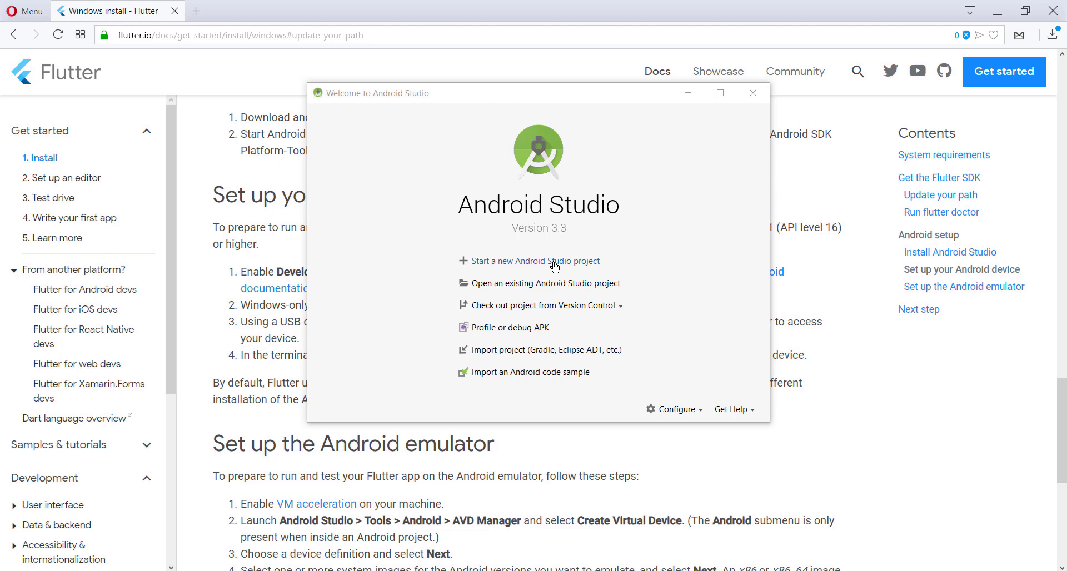
- Create a new Android Studio project named My Application from the Empty Activity template, with Java and minimum API 15, and finish the component installation
click(555, 267)
click(595, 218)
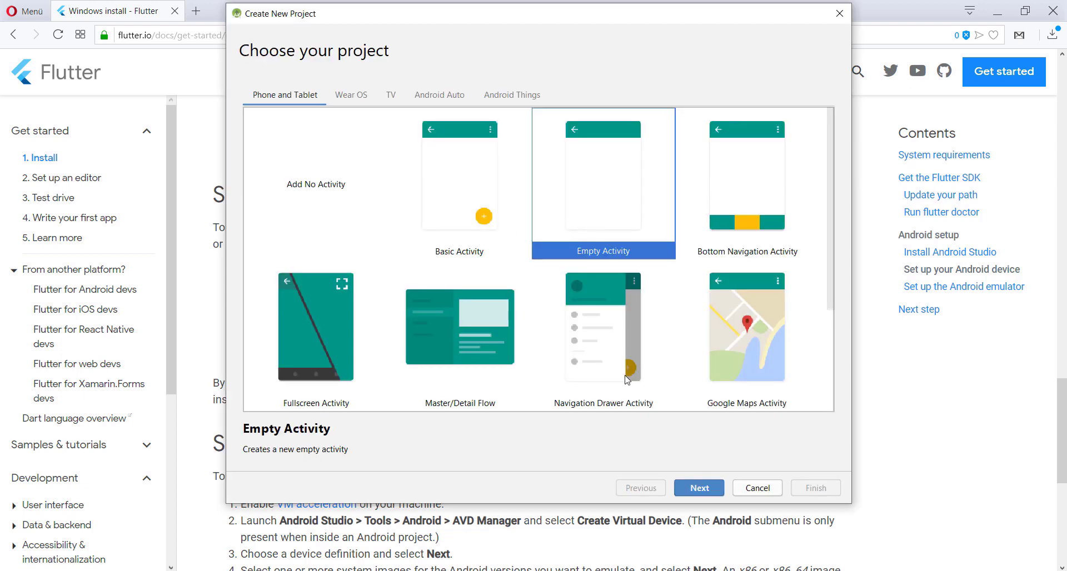
click(707, 488)
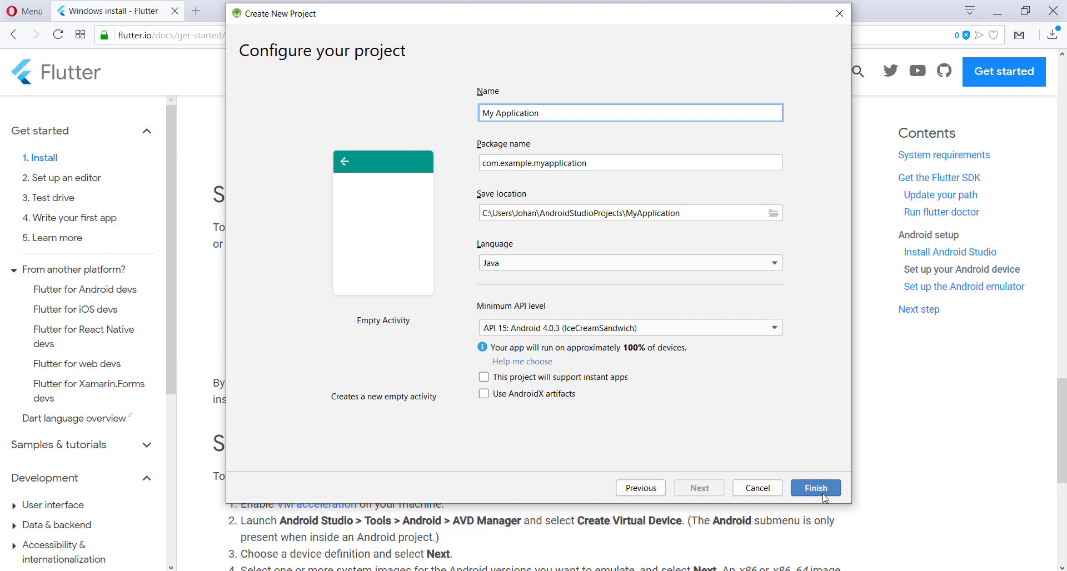
click(823, 495)
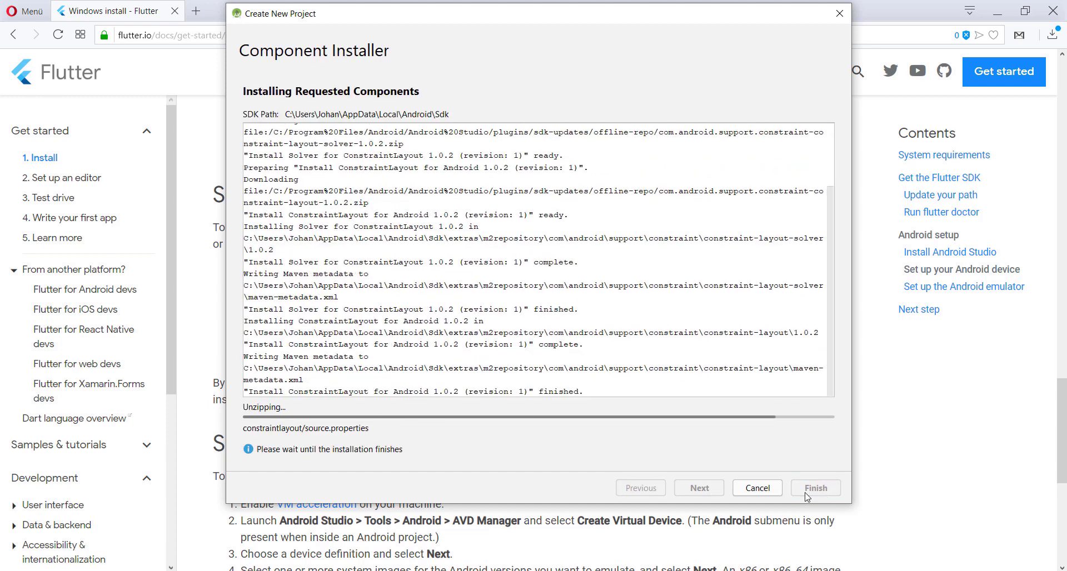
click(809, 490)
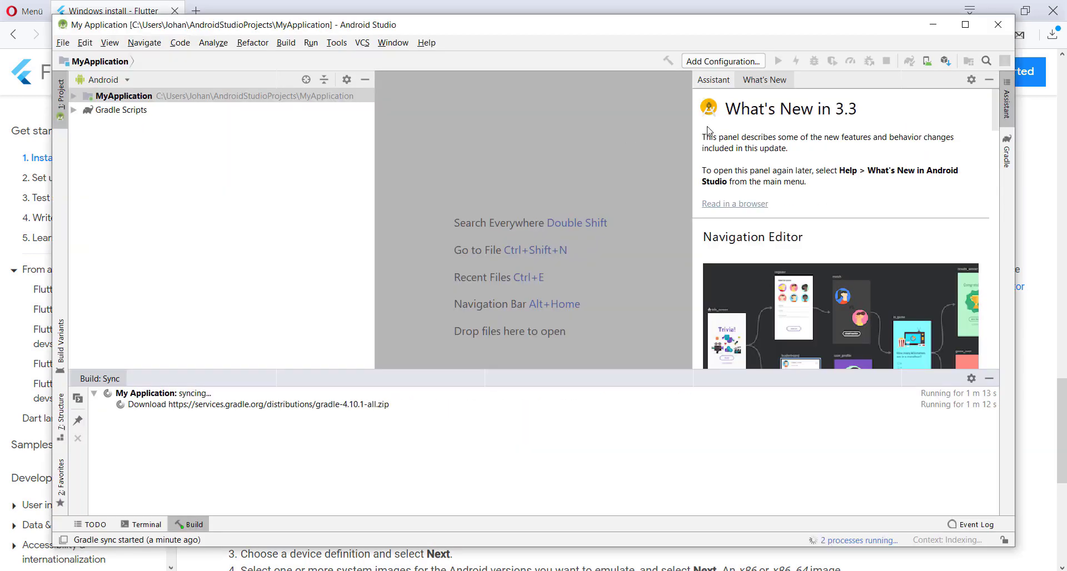
- Install the Google USB Driver from the Android SDK tools and accept the android-sdk-license
click(945, 61)
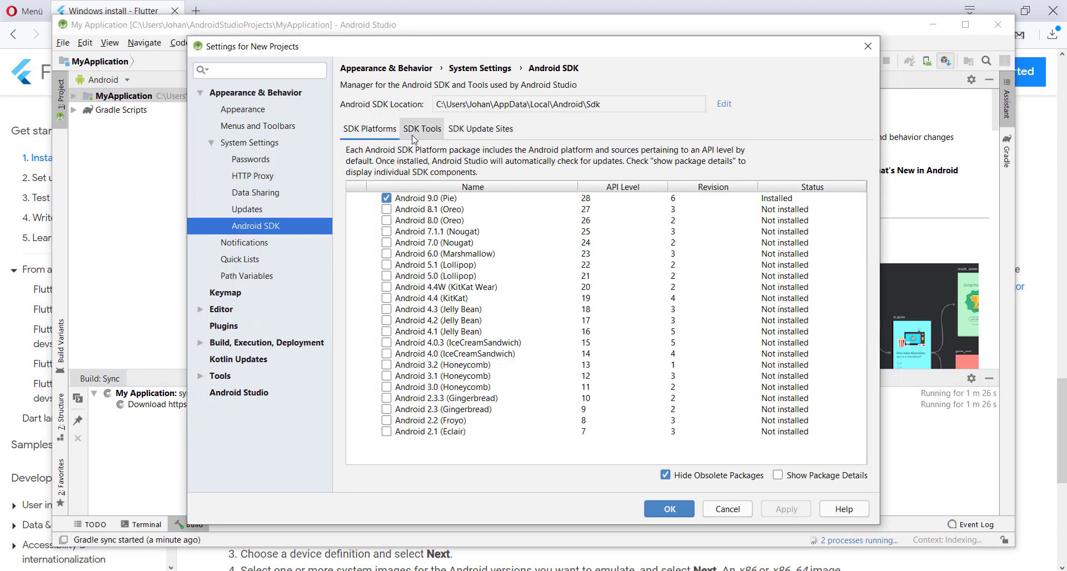
click(417, 134)
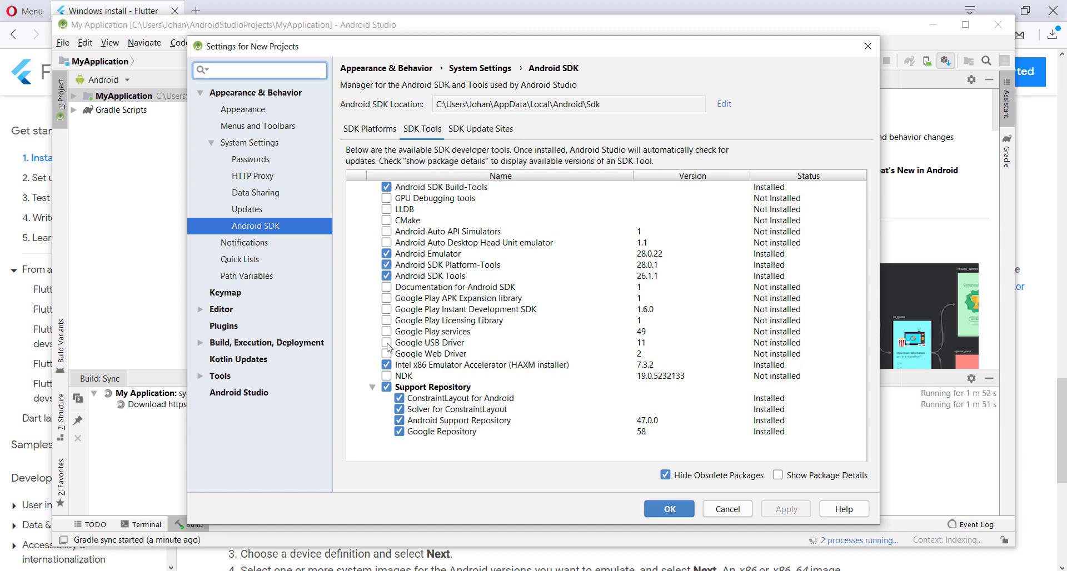
click(387, 343)
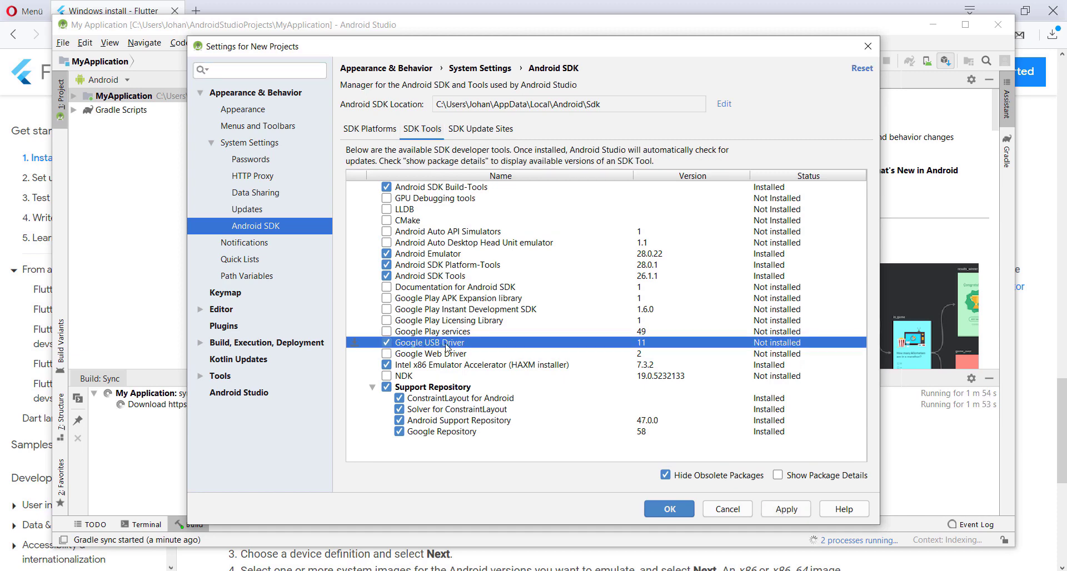
click(777, 510)
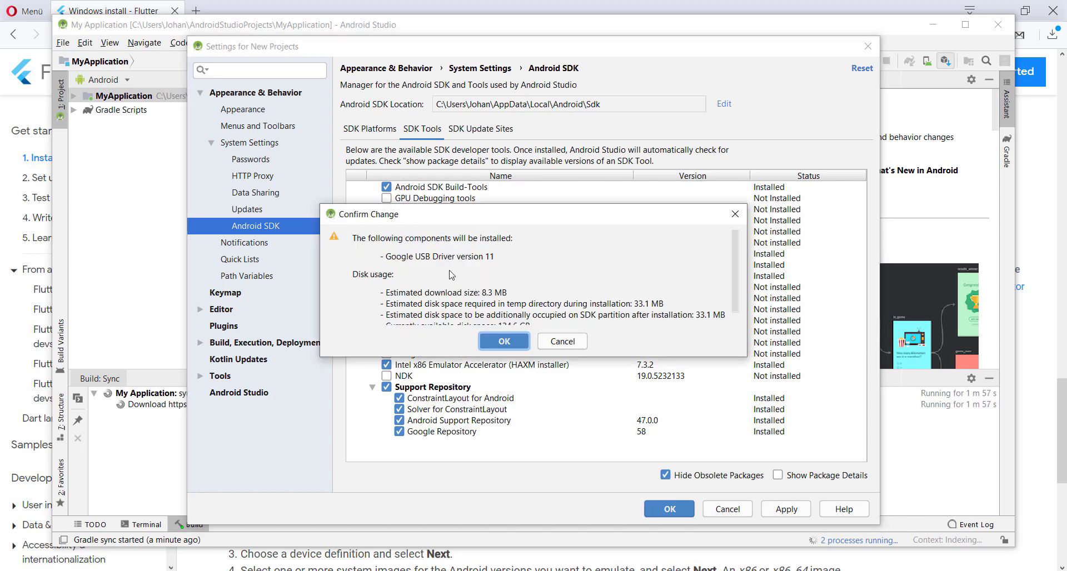
click(504, 341)
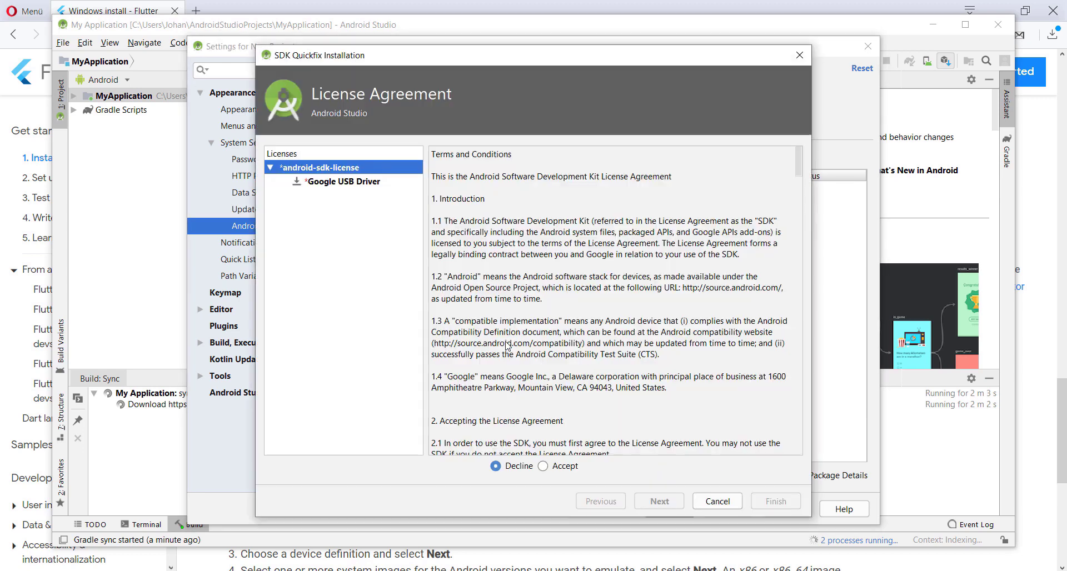
click(543, 467)
click(659, 503)
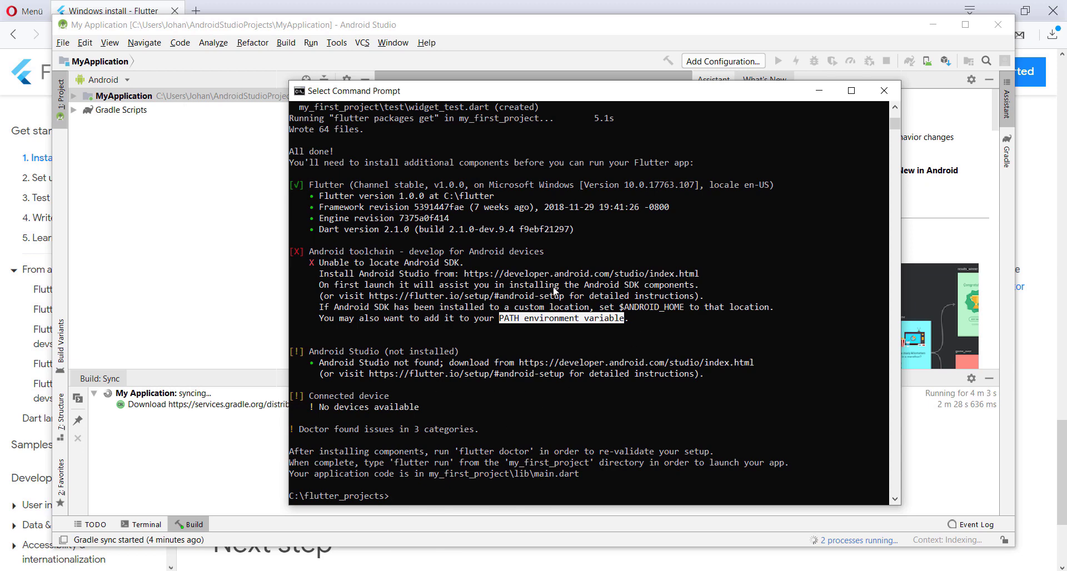
- Switch to the Command Prompt, run flutter doctor and examine the Android license status under the Android toolchain
scroll(558, 315, down, 1)
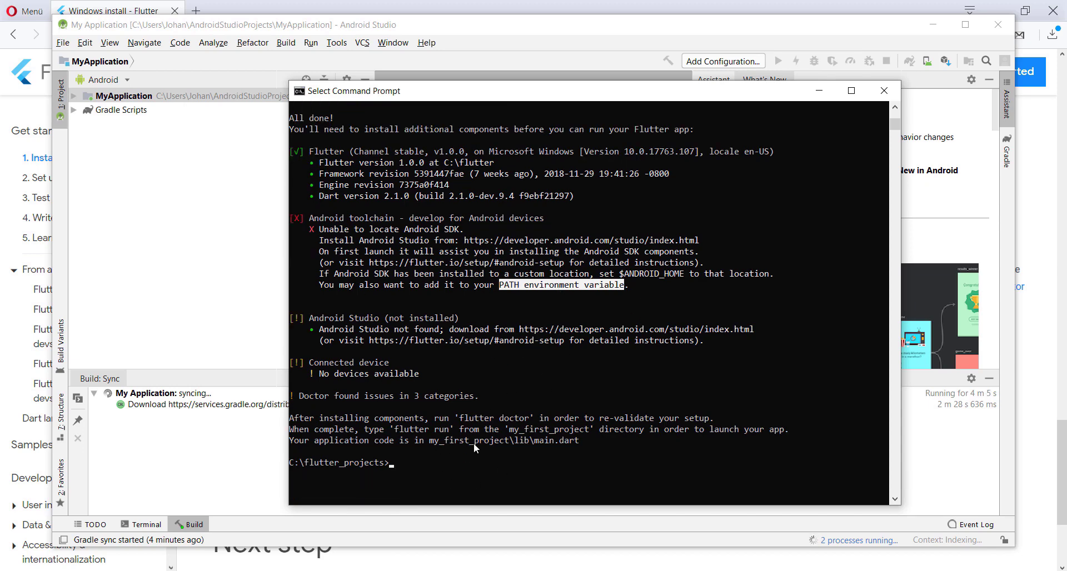
text(f)
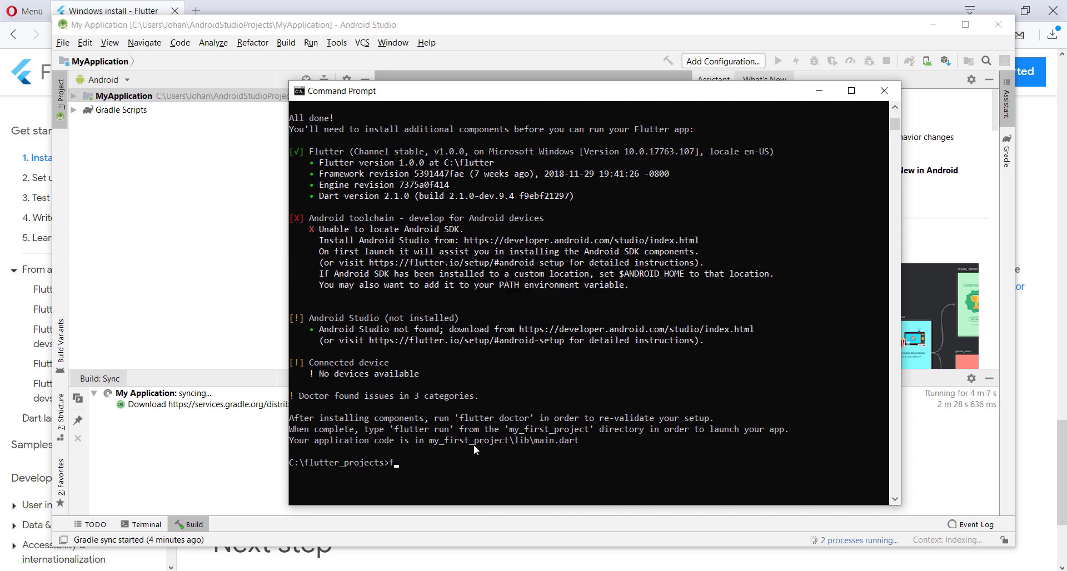
text(lutter doctor)
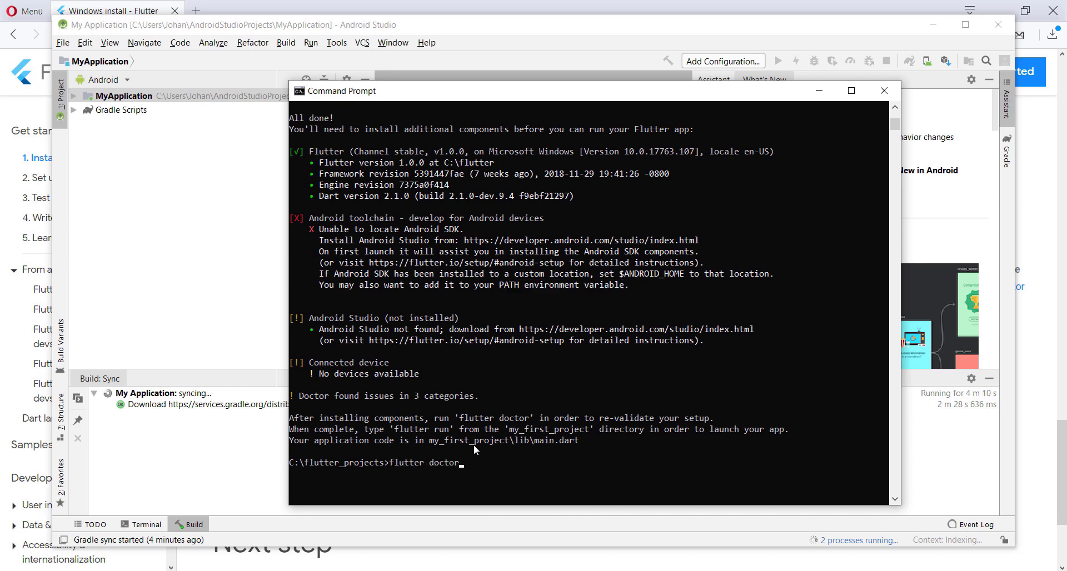
key(Return)
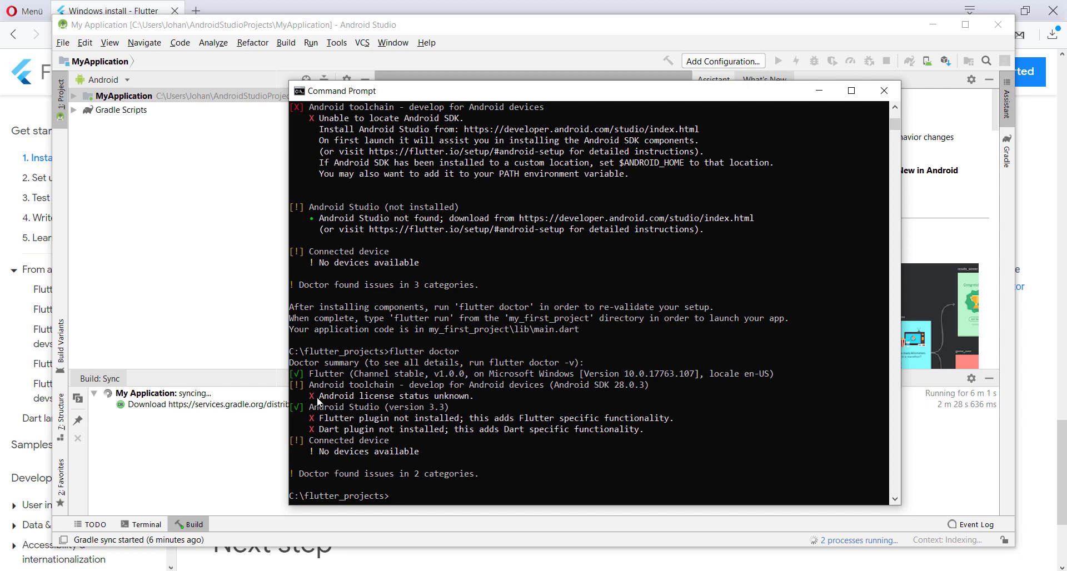
drag(315, 397, 353, 397)
drag(461, 395, 475, 396)
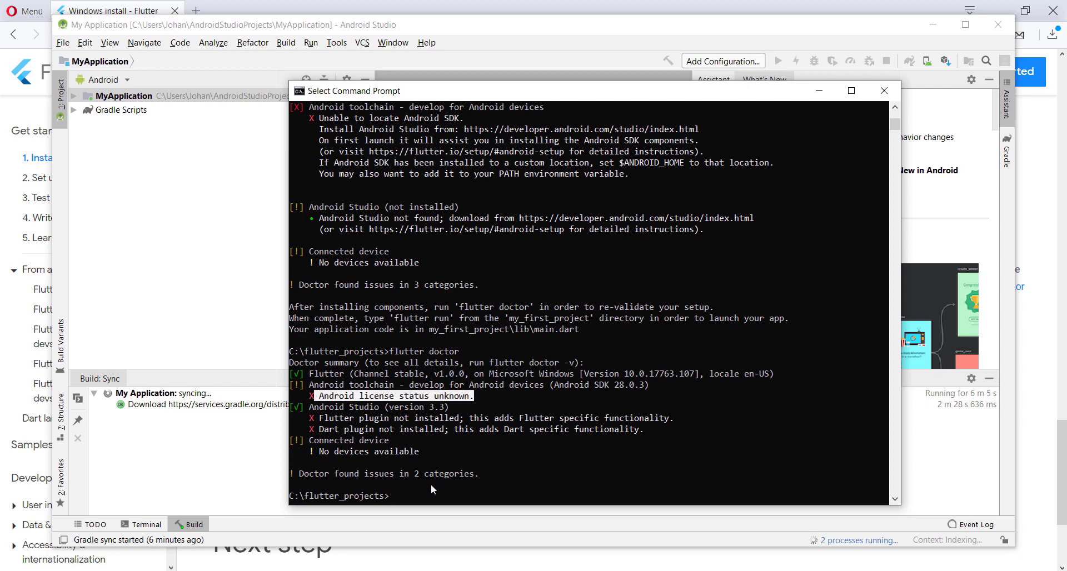
- Run flutter doctor --android-licenses and answer y to review and accept every outstanding SDK package license
key(ctrl+v)
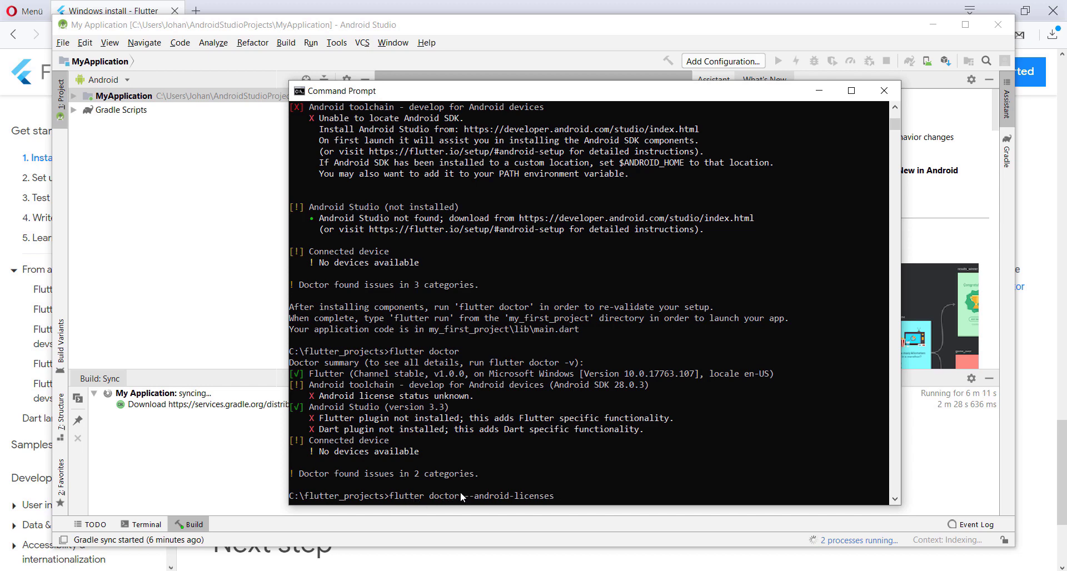
key(Return)
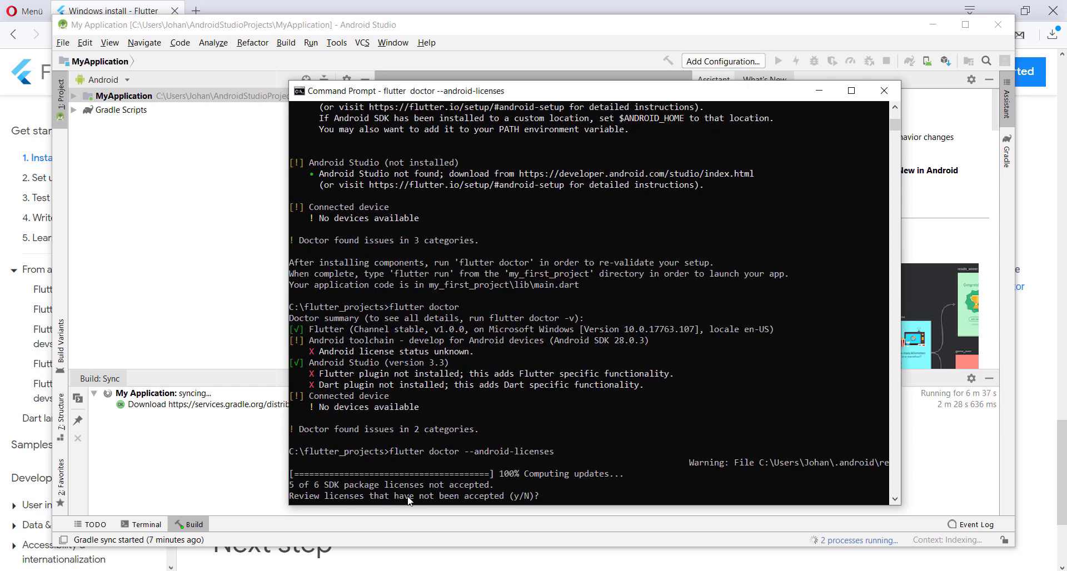
text(y)
key(Return)
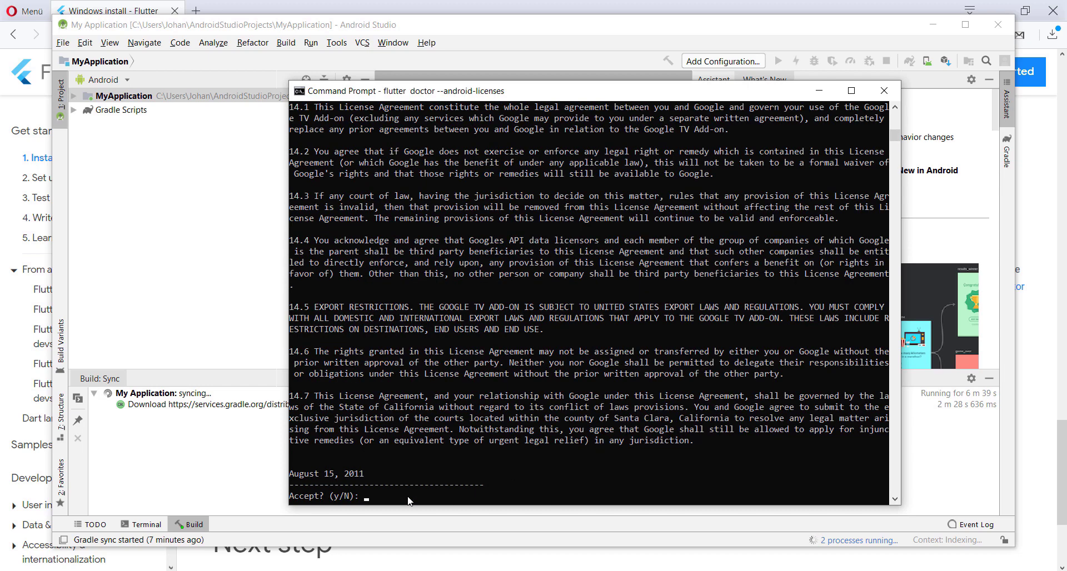
key(Return)
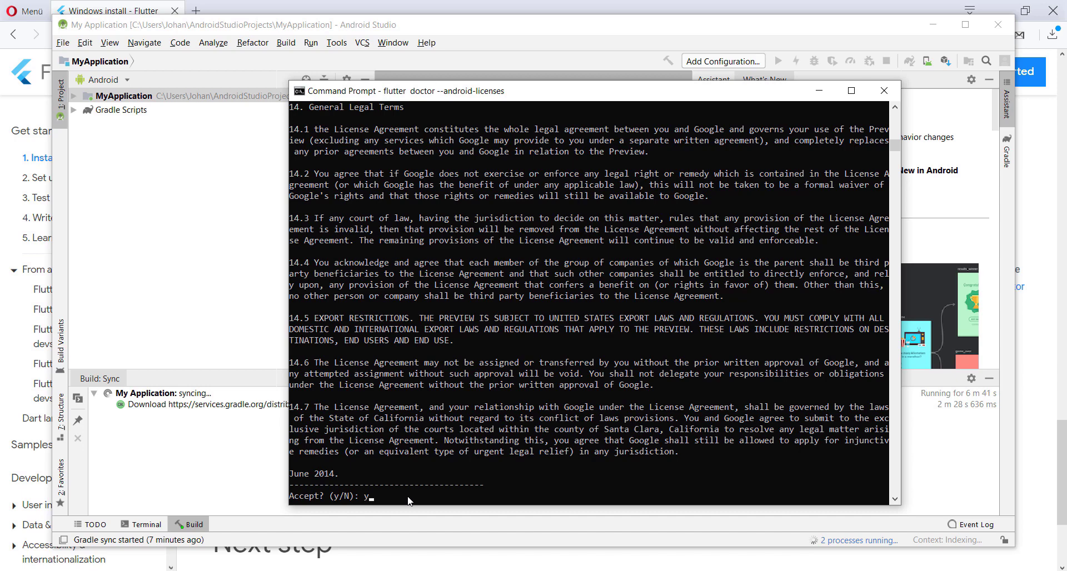
text(y)
key(Return)
text(y)
key(Return)
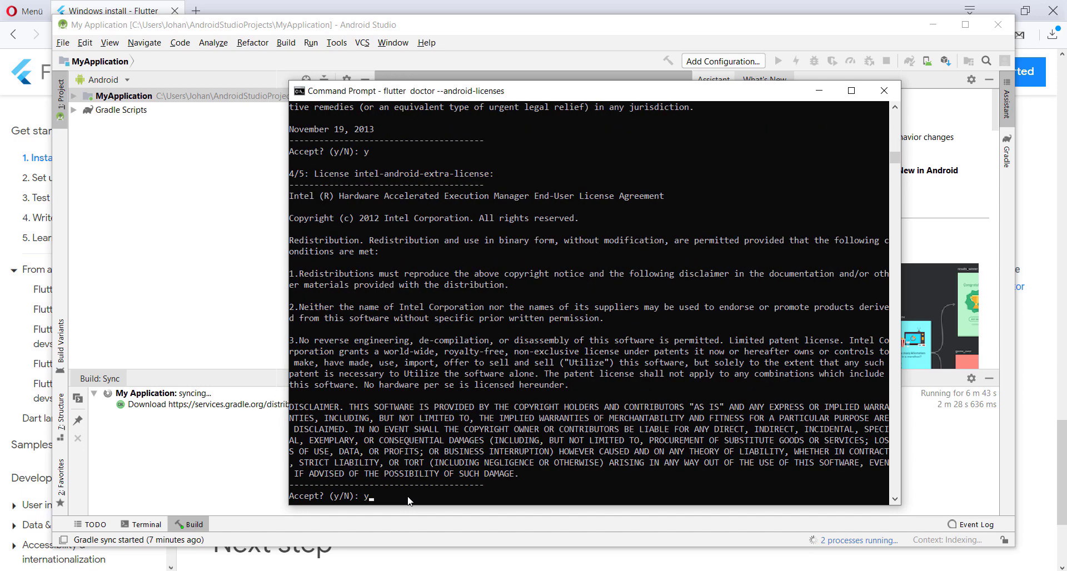
key(Return)
key(Return)
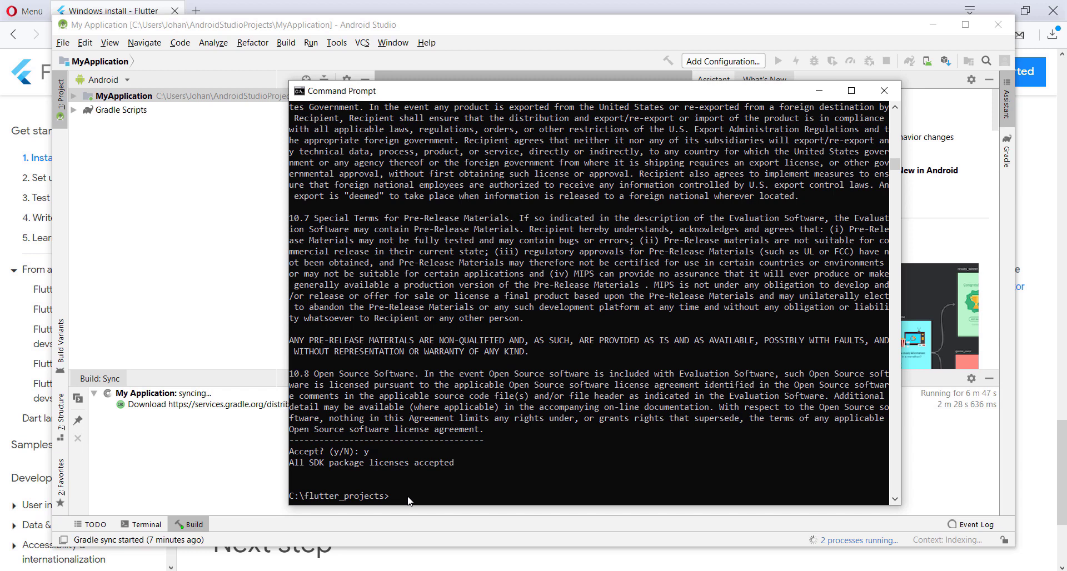
- Run flutter doctor again to re-validate the setup and check the Android toolchain entry
text(flutter doctor)
key(Return)
click(399, 363)
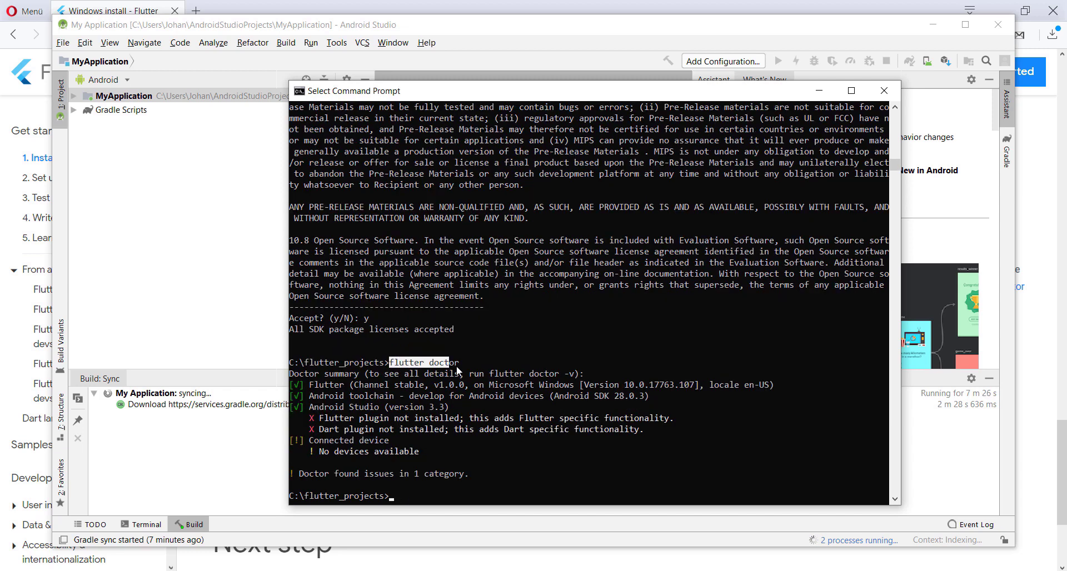
drag(457, 370, 465, 365)
drag(311, 396, 646, 398)
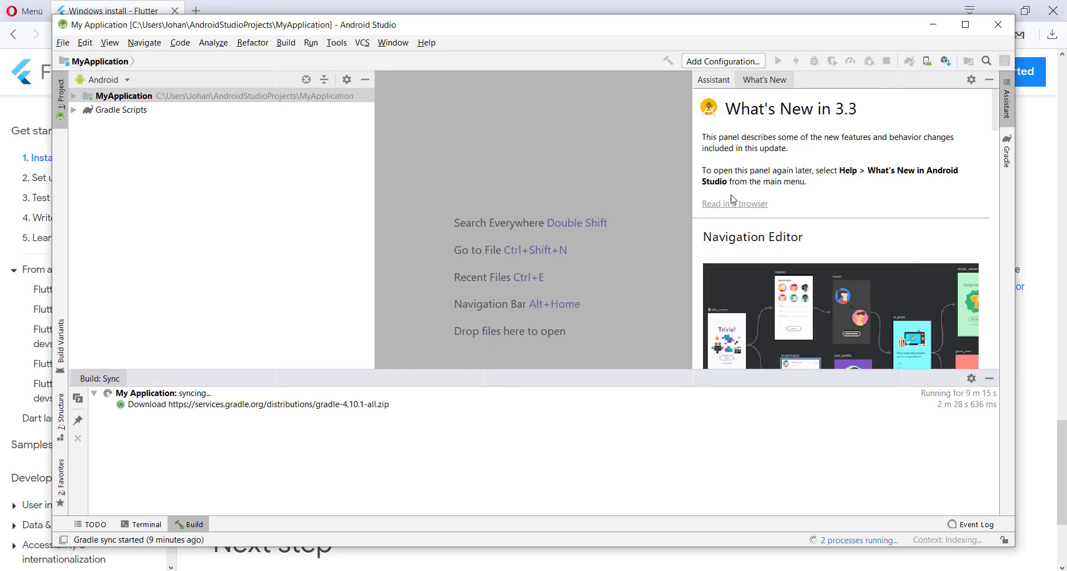
- Switch to Android Studio, start a virtual device with the Nexus 5X phone definition and download the Pie API 28 x86 system image
click(927, 66)
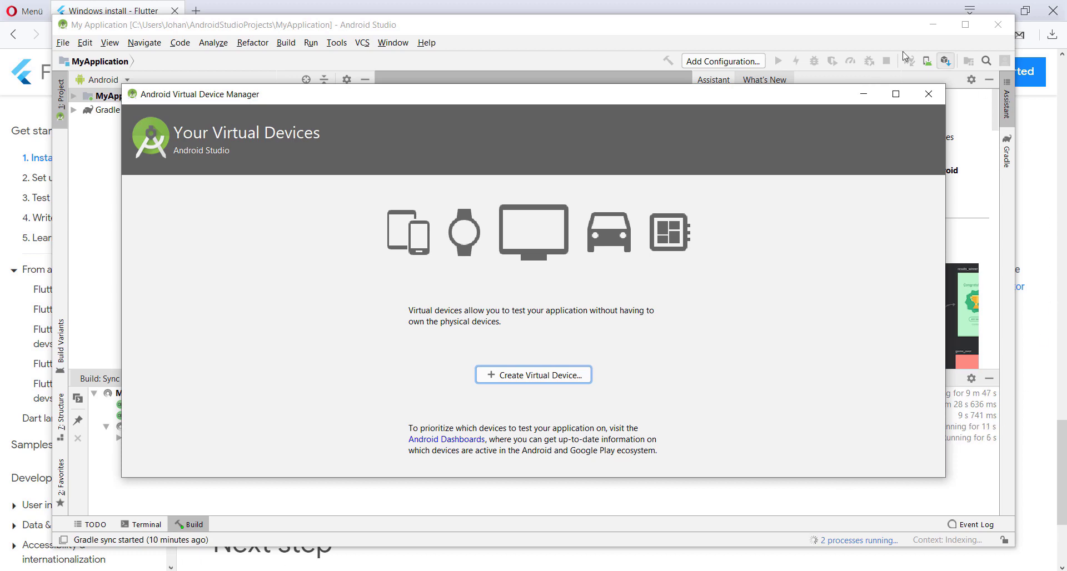
click(533, 375)
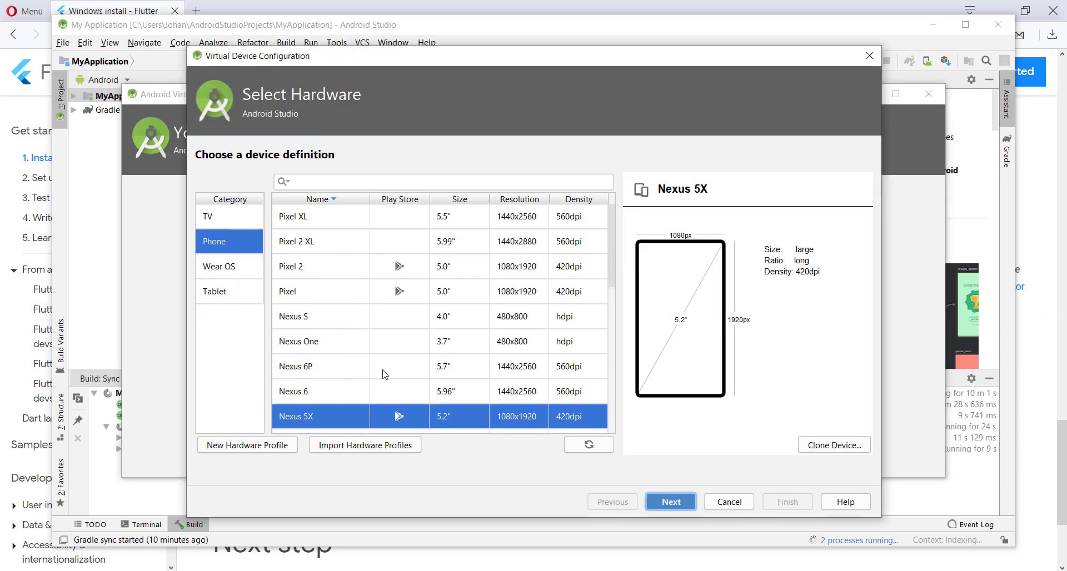
click(305, 222)
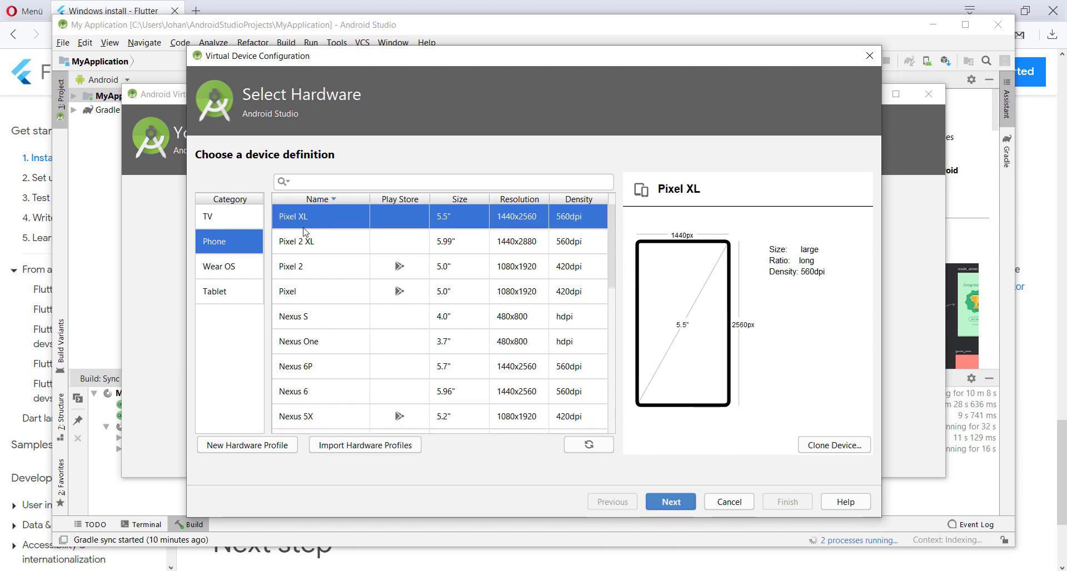
click(304, 399)
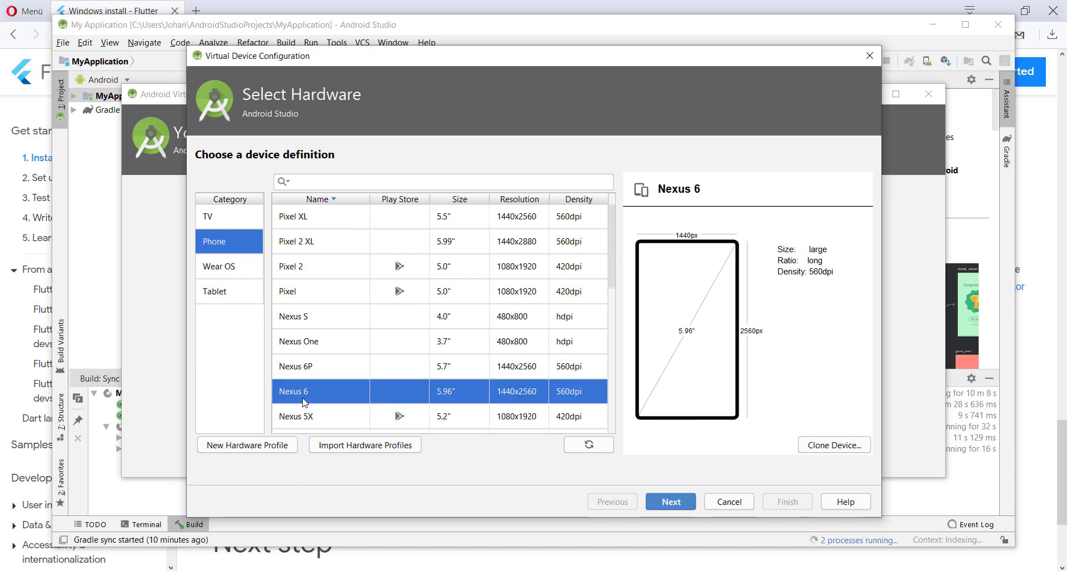
click(324, 427)
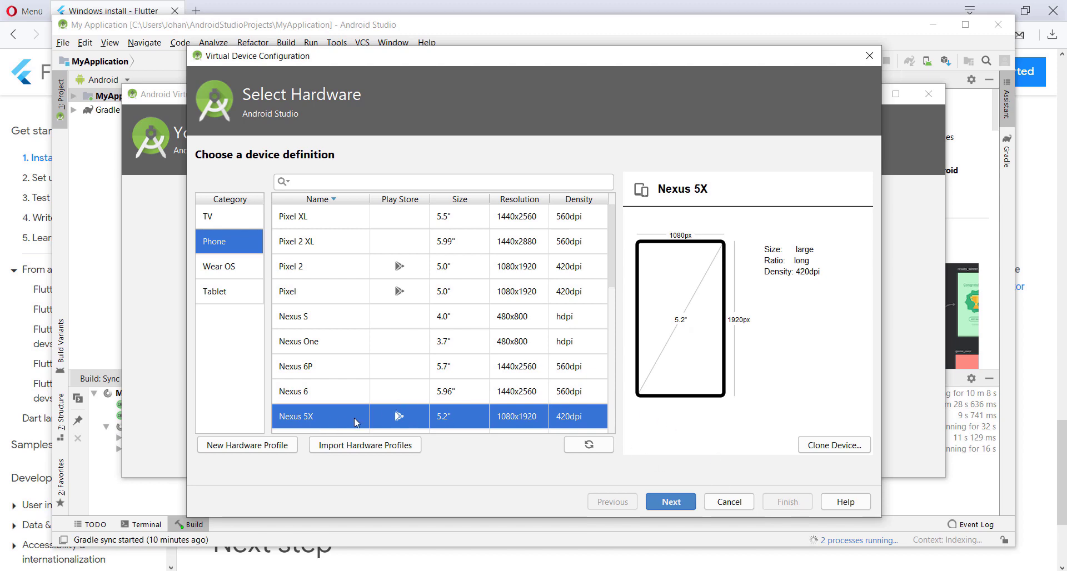
click(669, 501)
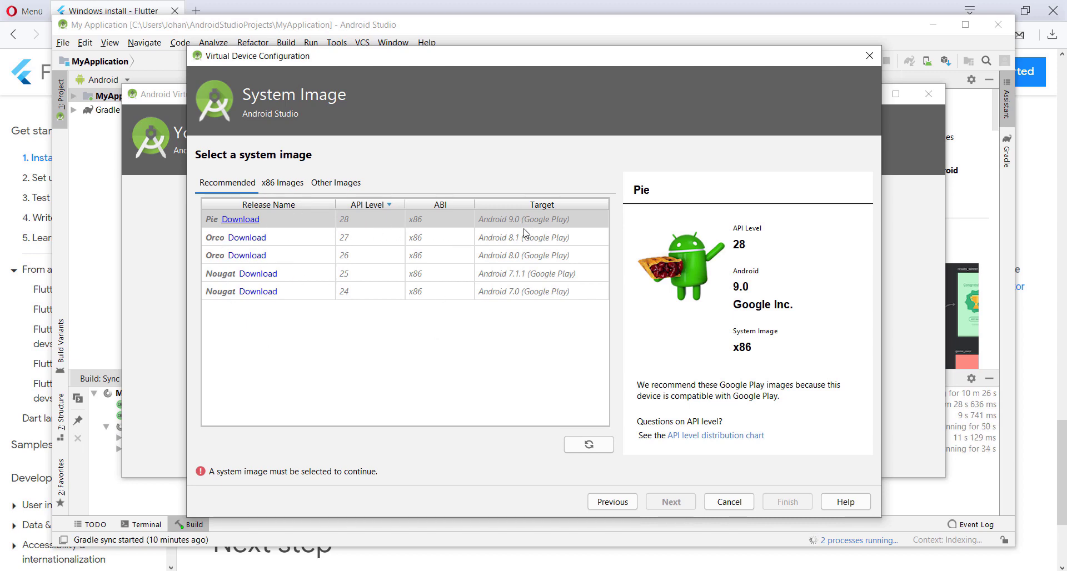
click(247, 220)
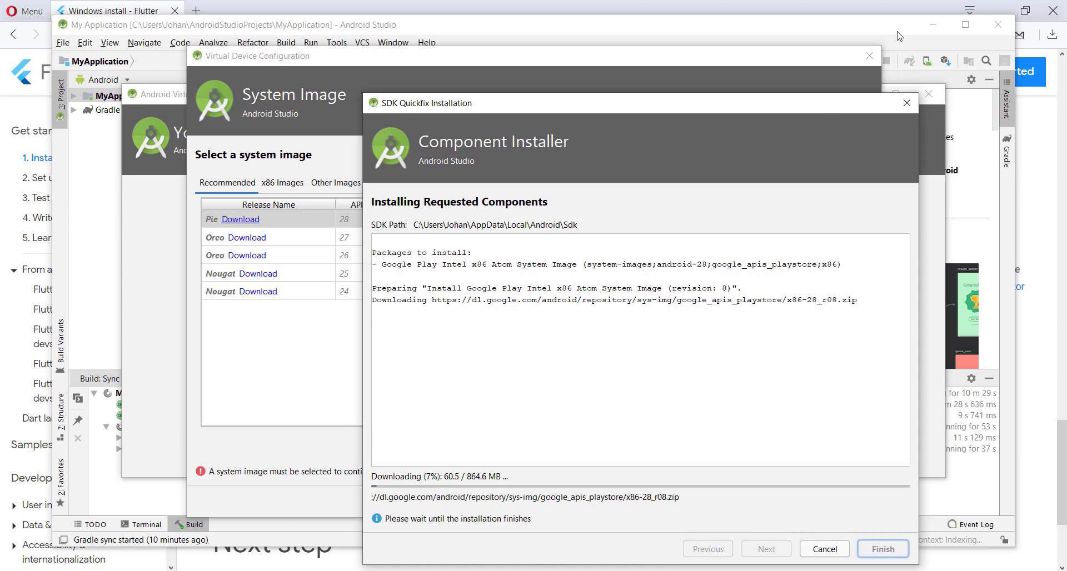
- Return to the browser, launch the downloaded IntelliJ IDEA Community Edition 2018.3.3 installer and accept the default destination folder
click(854, 12)
click(1052, 37)
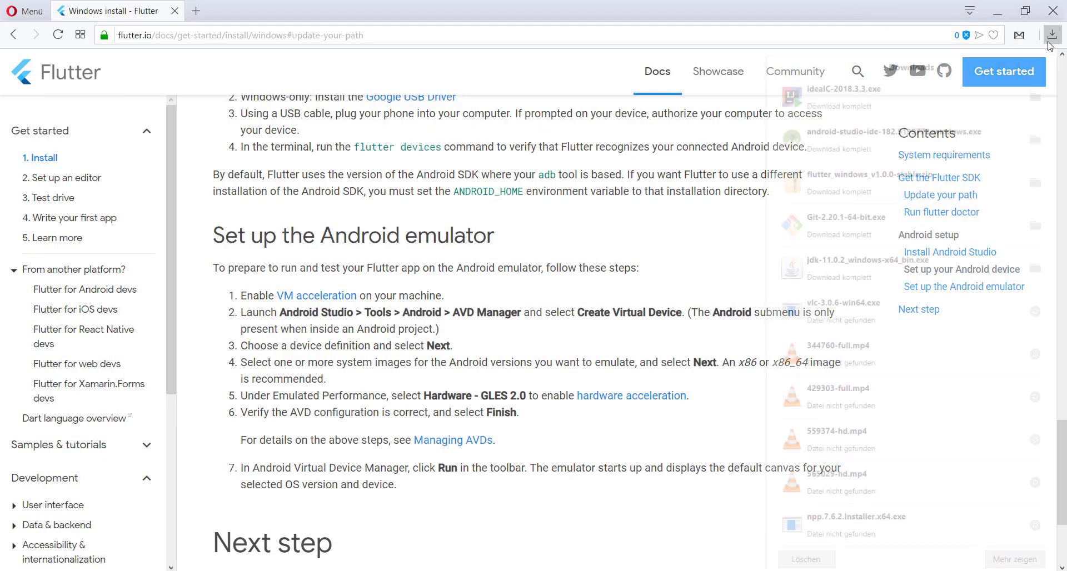
click(828, 96)
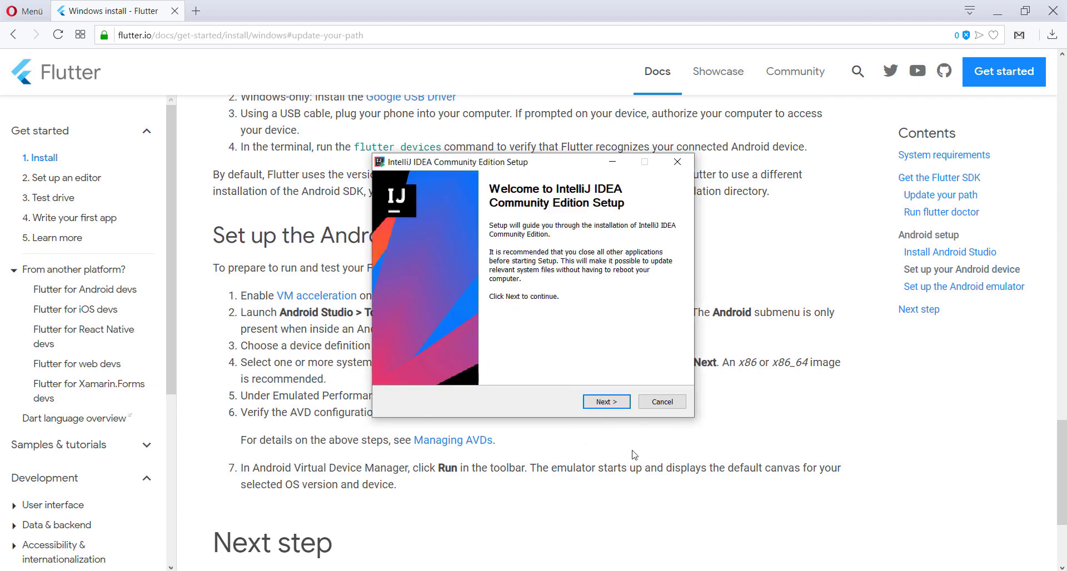
click(606, 402)
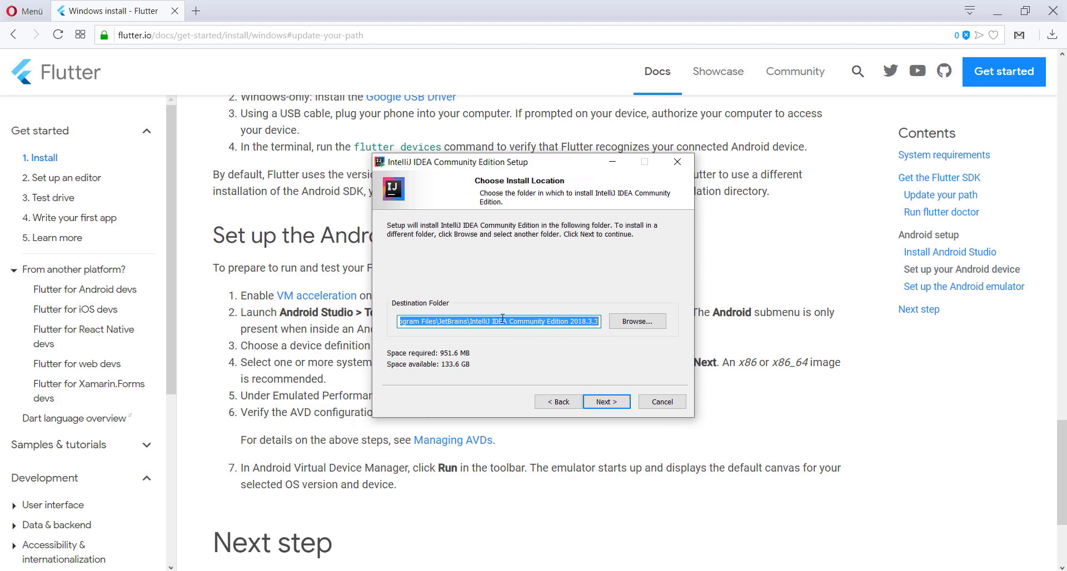
click(616, 404)
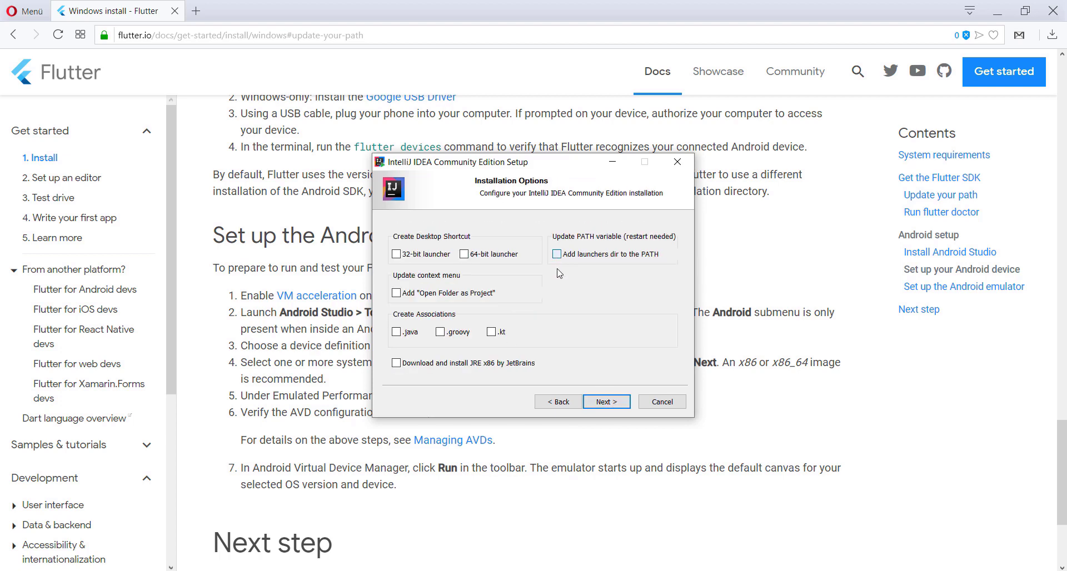
- Add the launchers dir to the PATH, install with the JetBrains Start Menu folder and finish setup with a manual reboot postponed
click(556, 254)
click(606, 402)
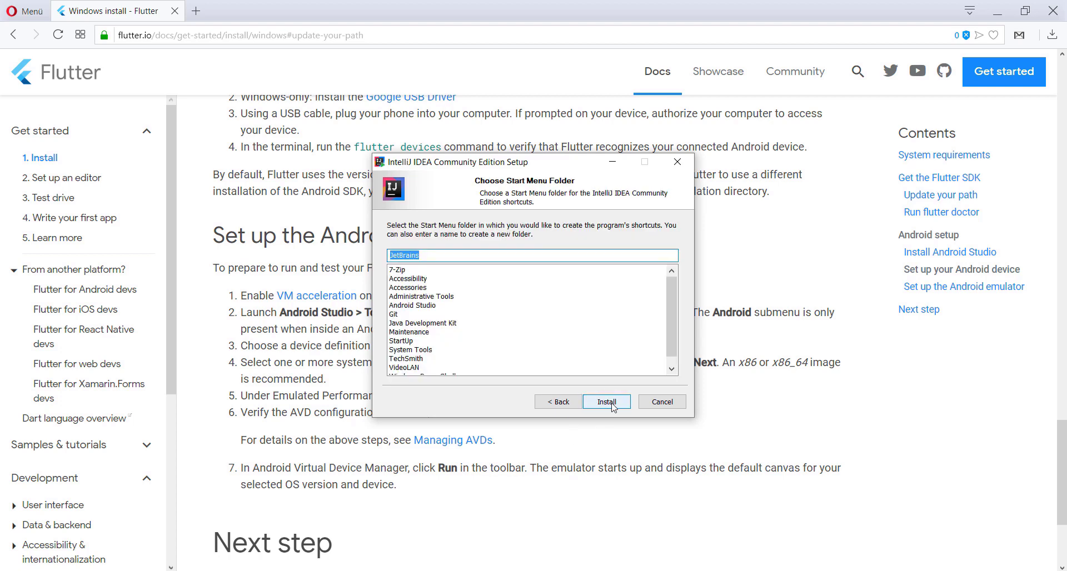
click(606, 401)
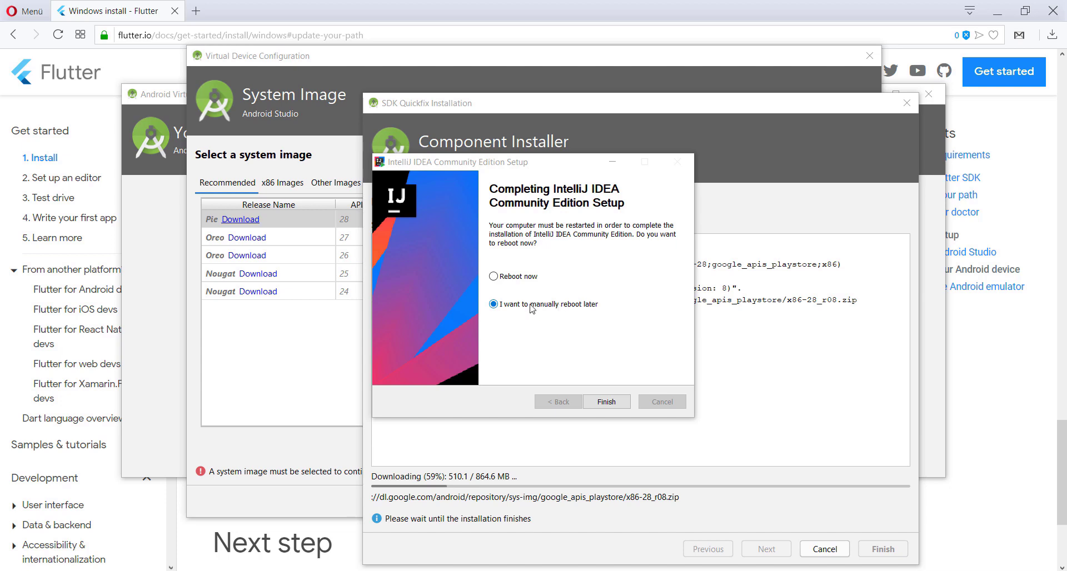
click(607, 402)
- Launch IntelliJ IDEA Community Edition 2018.3.3, accept the JetBrains privacy policy and decline sending usage statistics
key(super)
text(intelli)
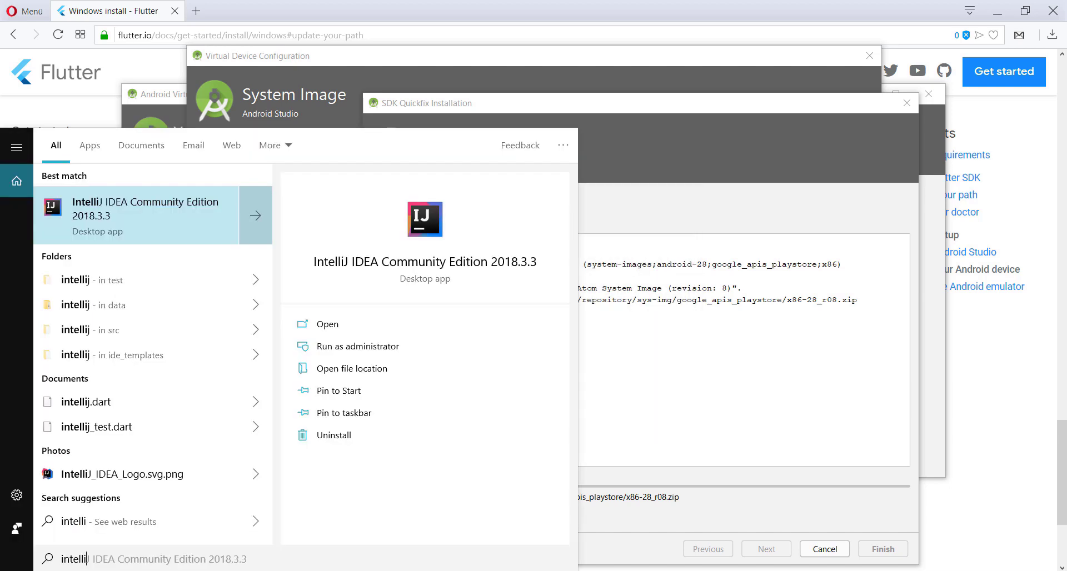
click(155, 223)
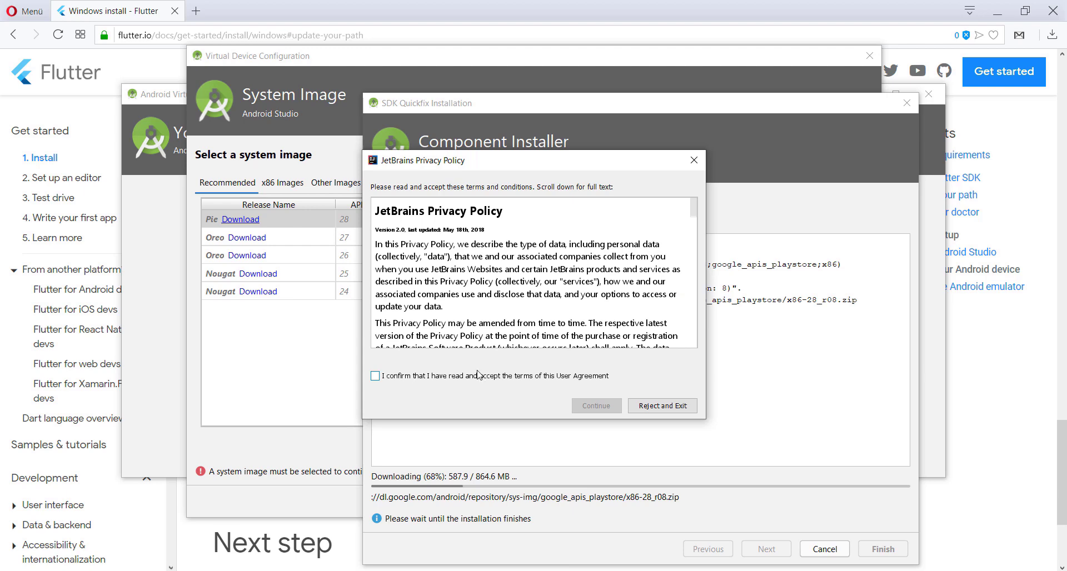
click(488, 377)
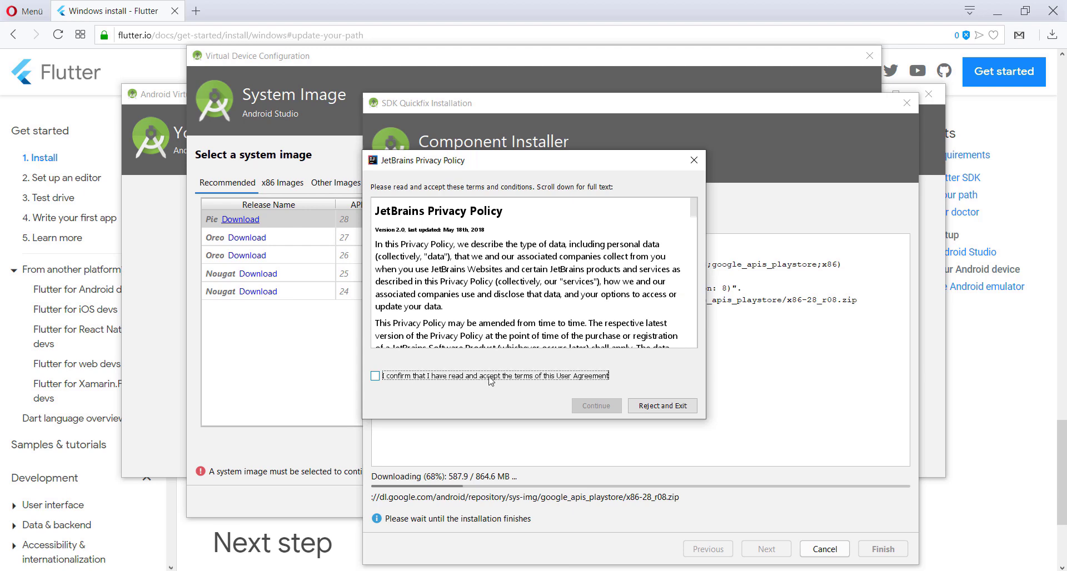
click(596, 406)
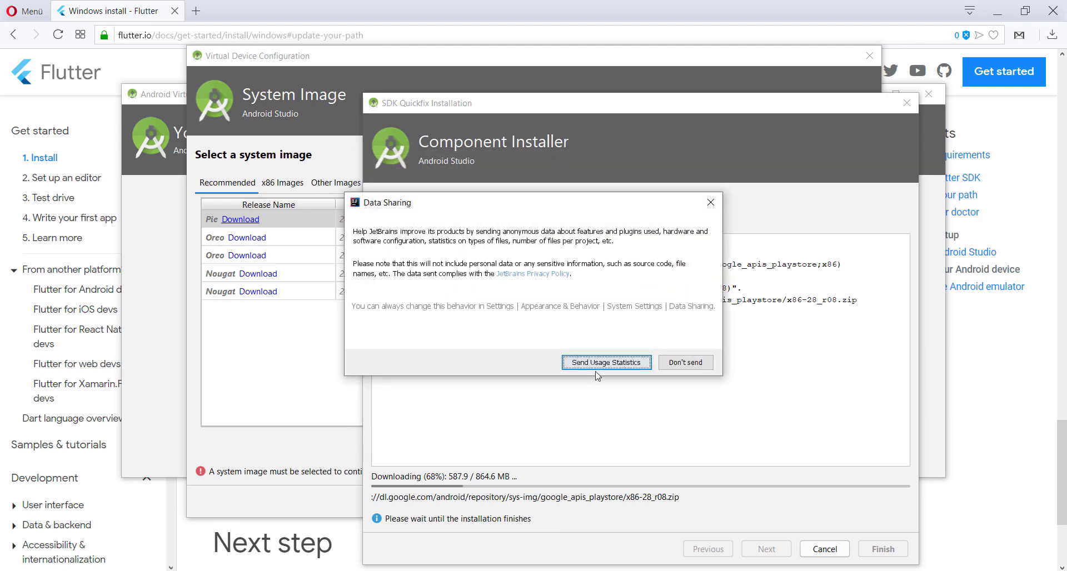
click(684, 363)
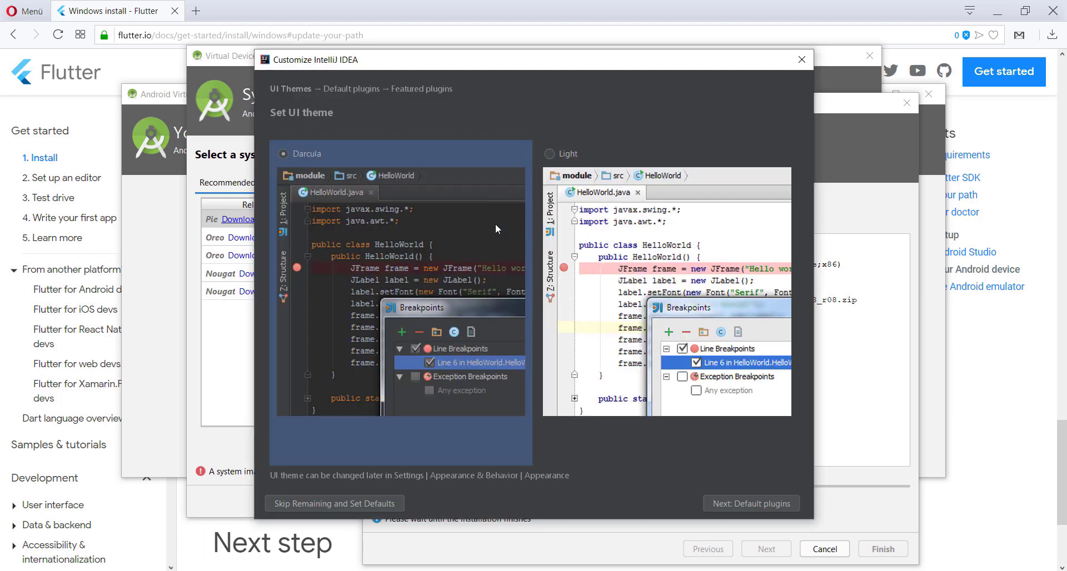
- Set the UI theme to Light and skip the remaining customization with the defaults
click(548, 153)
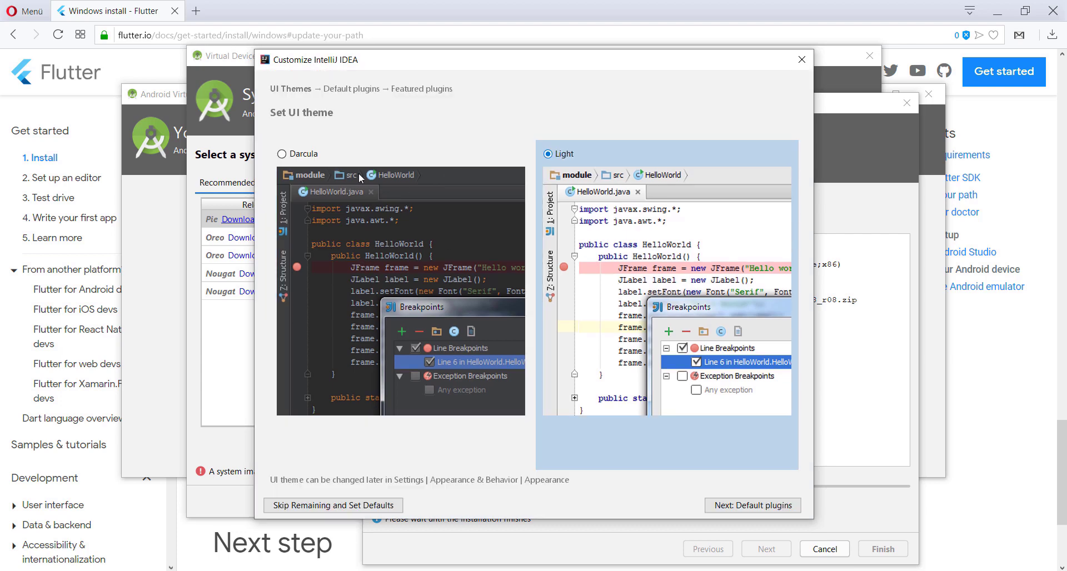
click(752, 505)
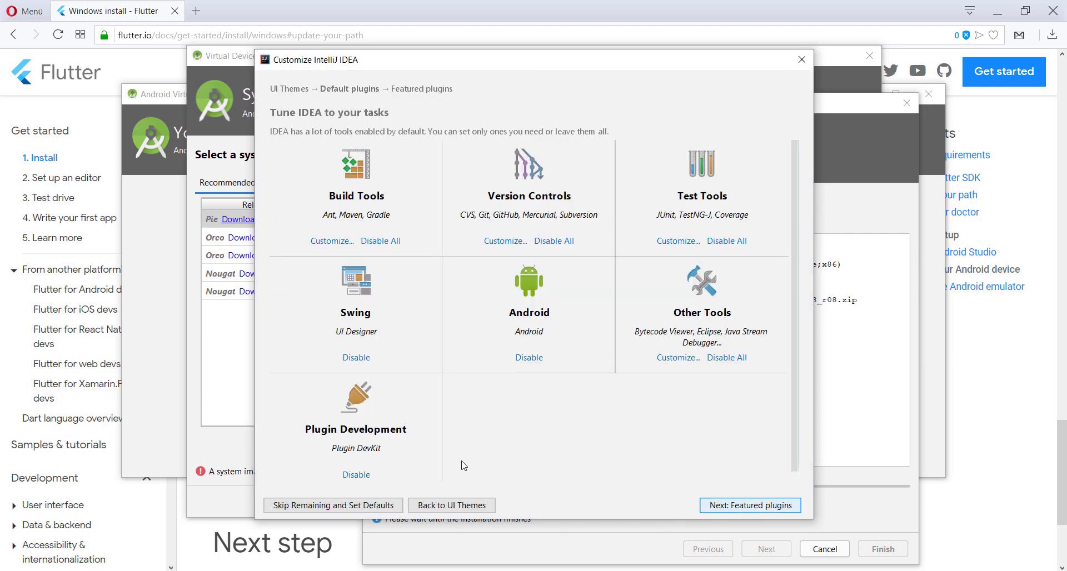
click(362, 505)
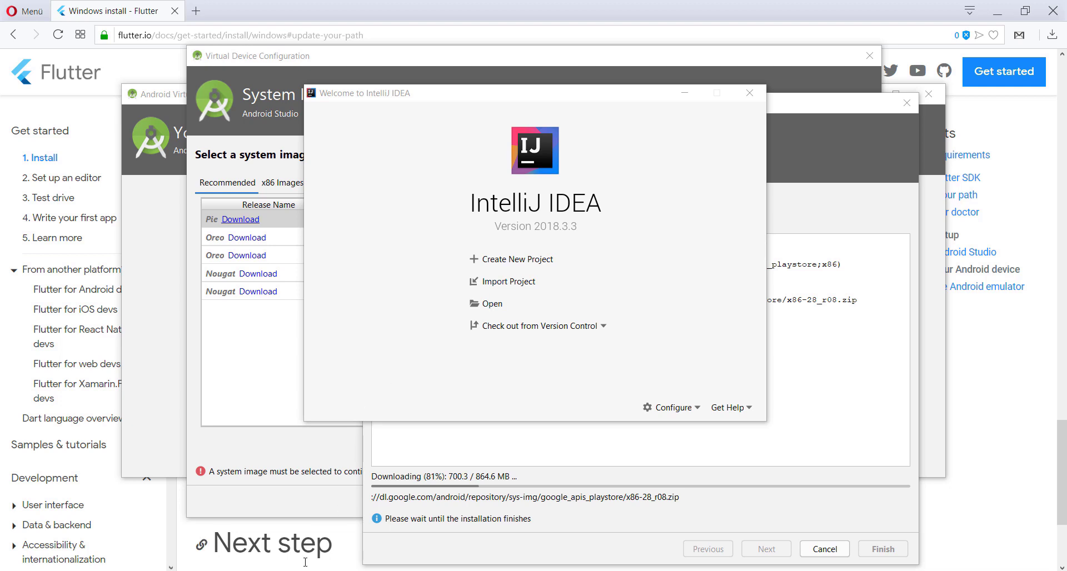
- Switch to the Flutter Console and enter the command flutter create my_first_app without running it
mouse_move(344, 515)
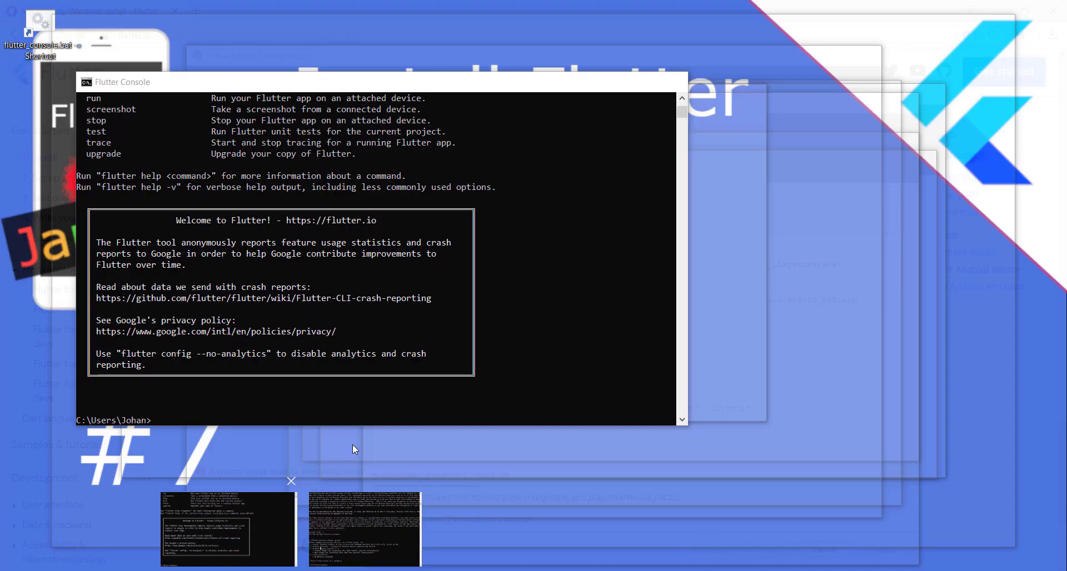
click(268, 520)
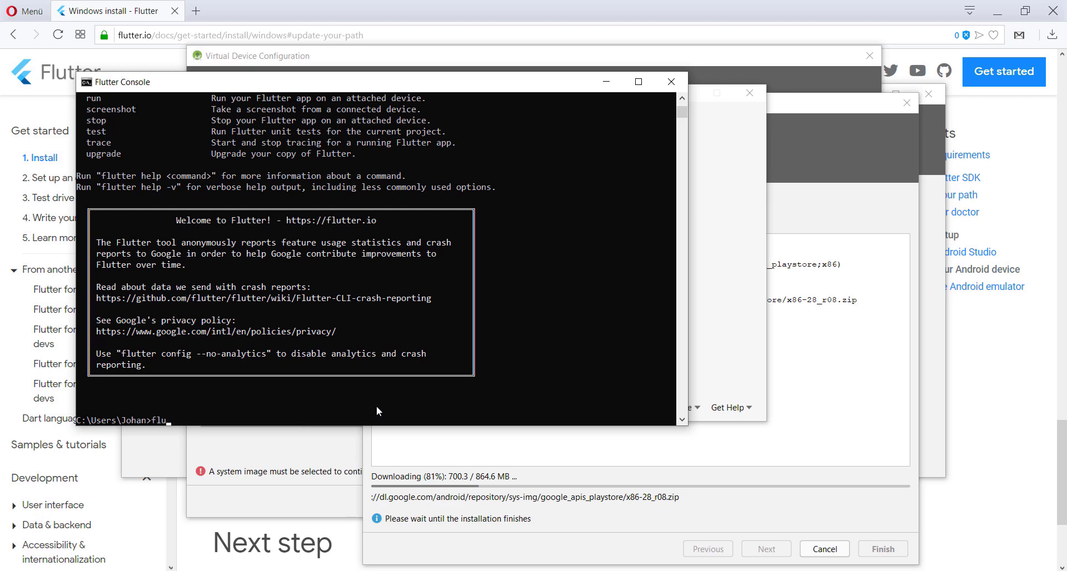
text(flutter create my_first_app)
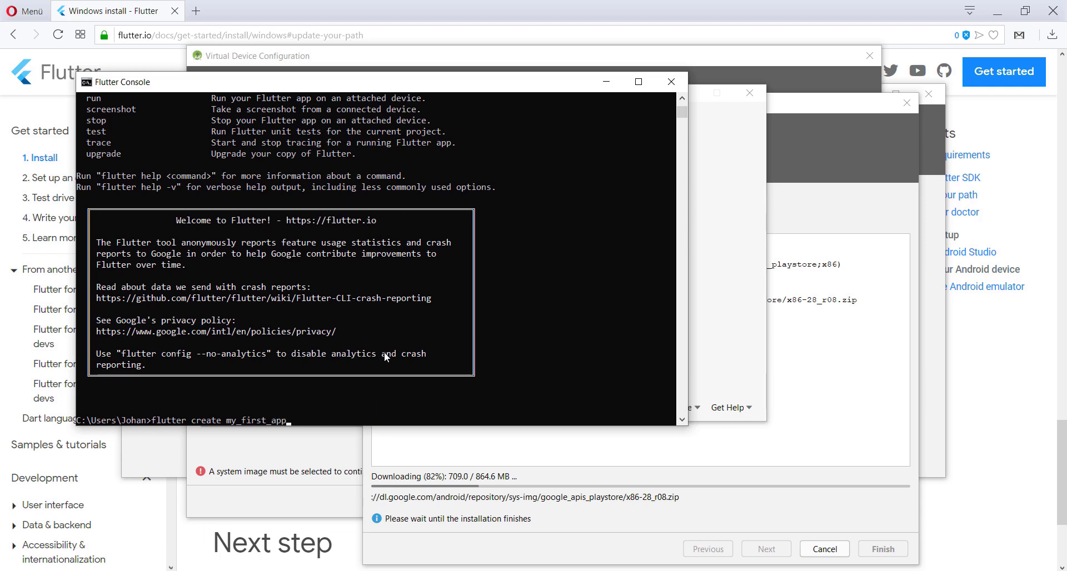
- Switch to IntelliJ IDEA and choose the directory C:\flutter_projects\my_first_project for a project import
click(732, 312)
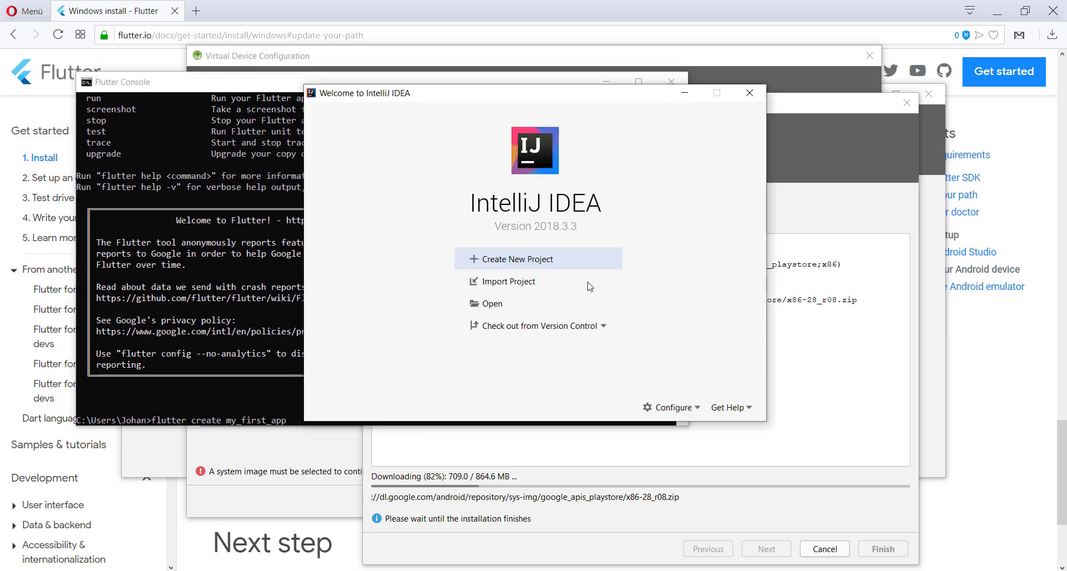
click(520, 284)
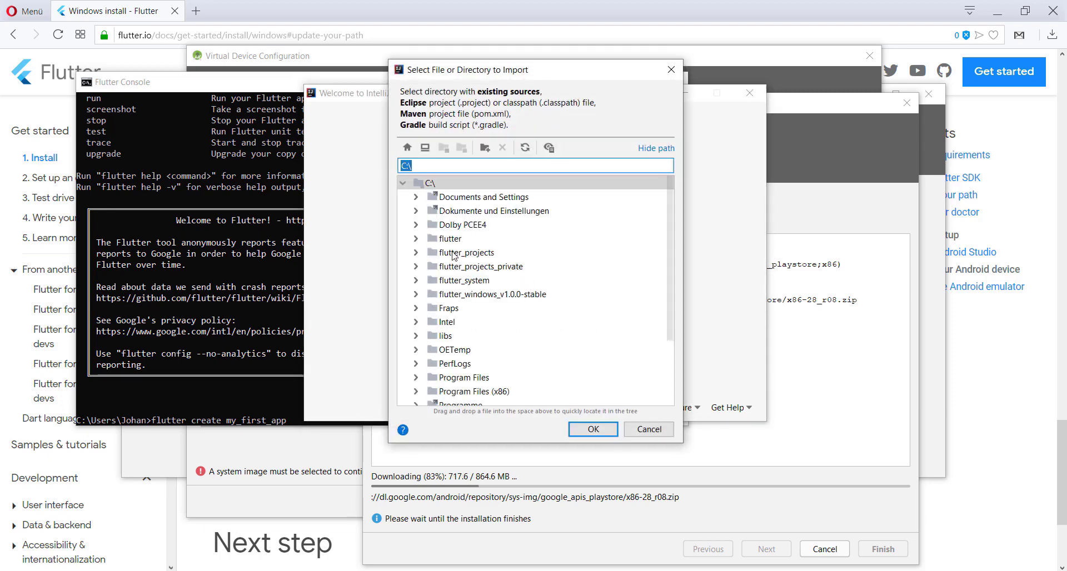
click(417, 253)
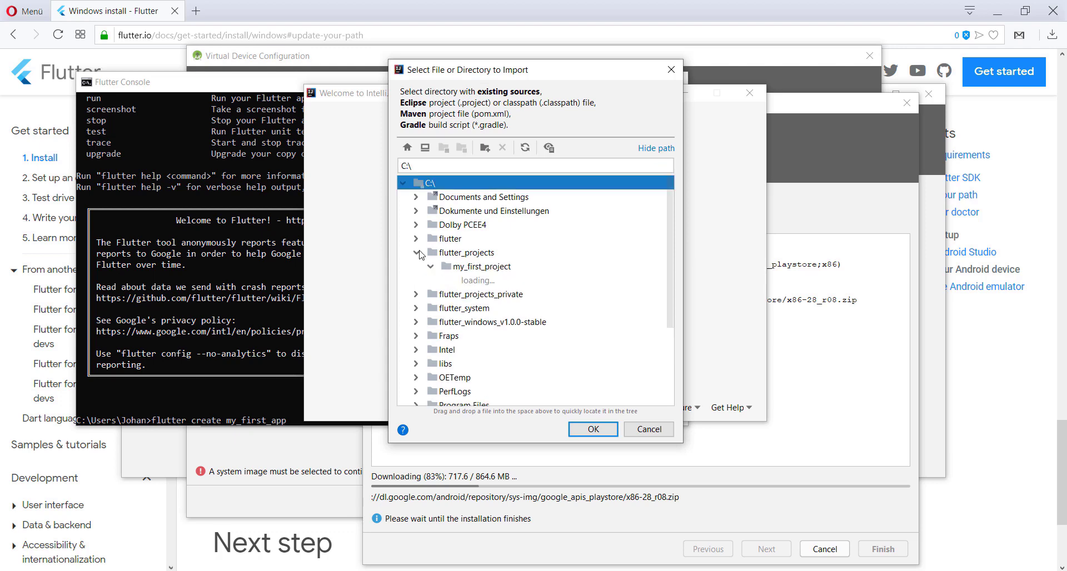
click(432, 266)
click(473, 267)
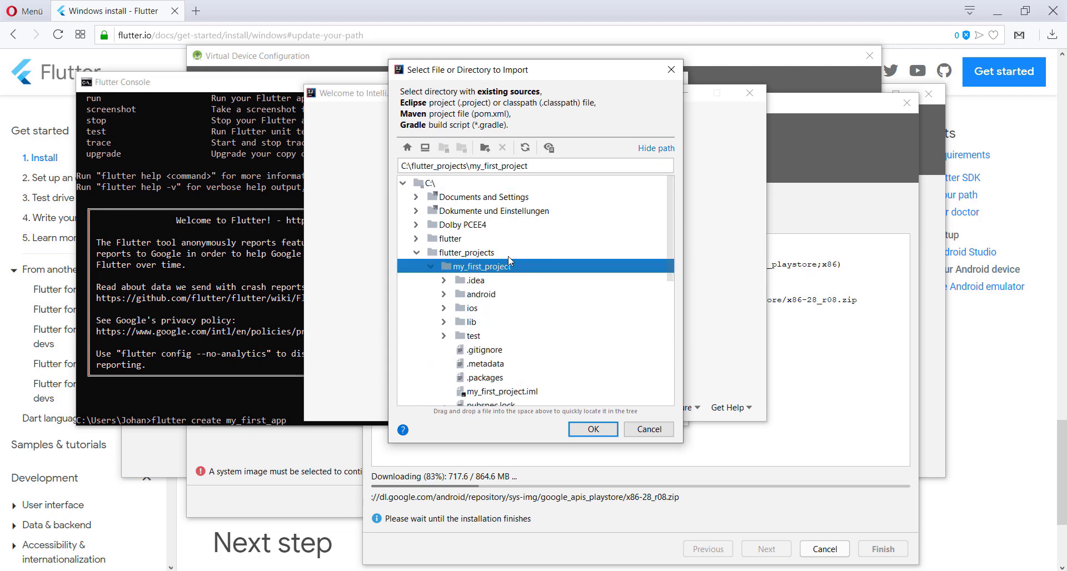
click(594, 430)
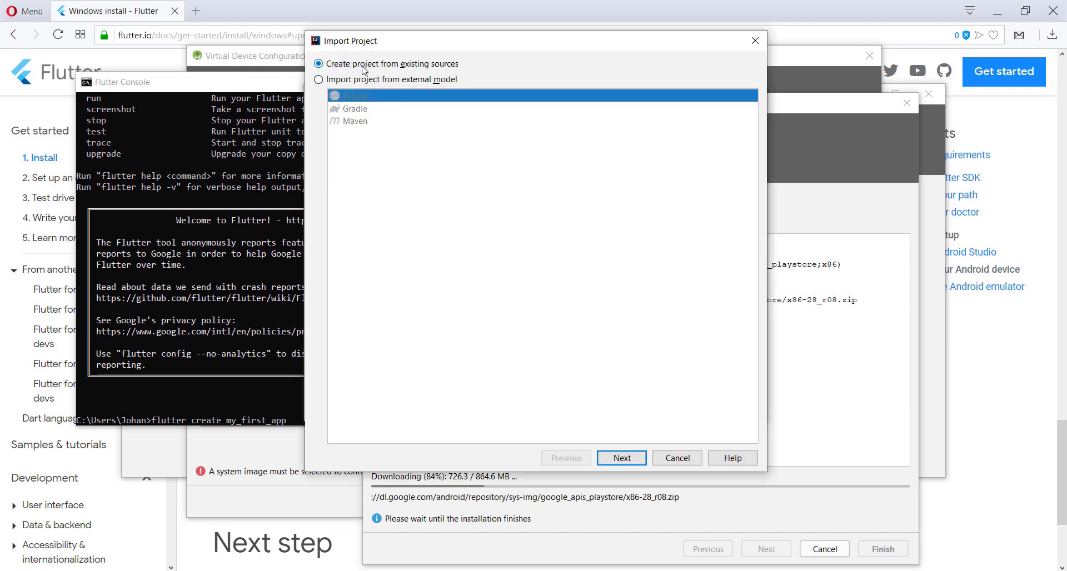
- Create the project from existing sources, keep the name my_first_project and overwrite the existing .idea project file
click(622, 457)
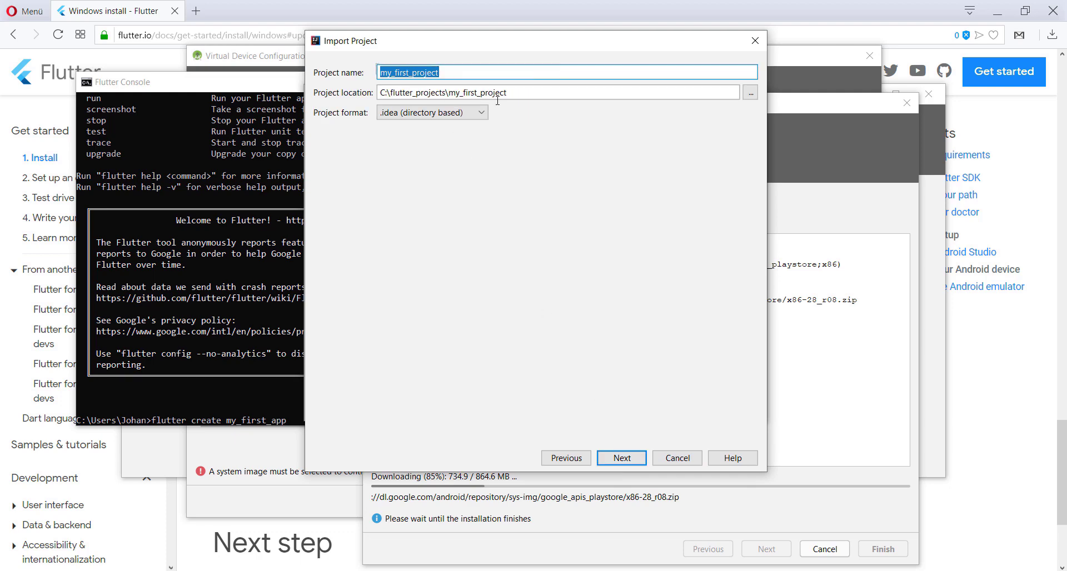
click(630, 461)
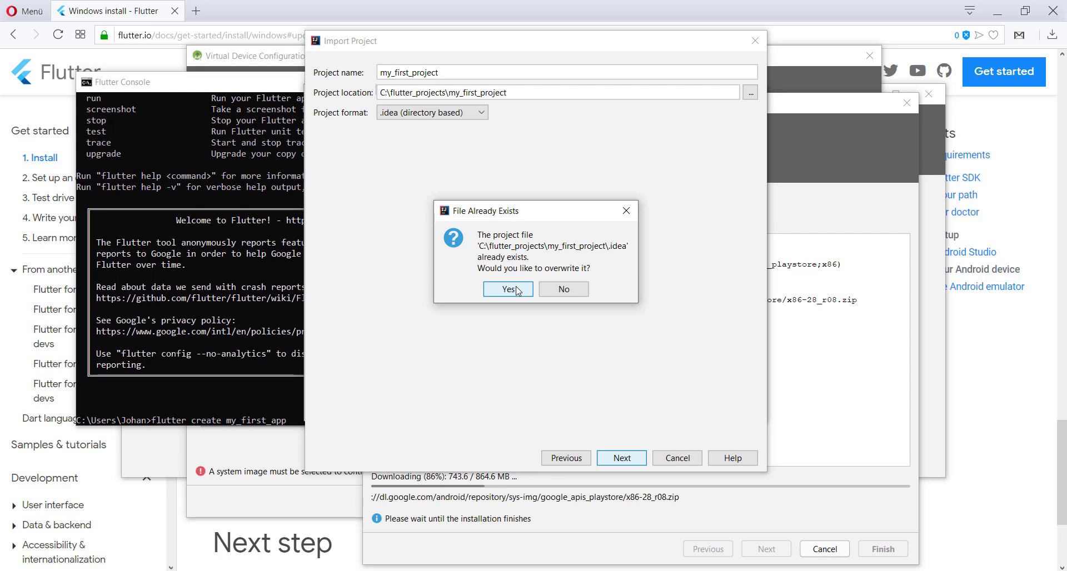
click(516, 290)
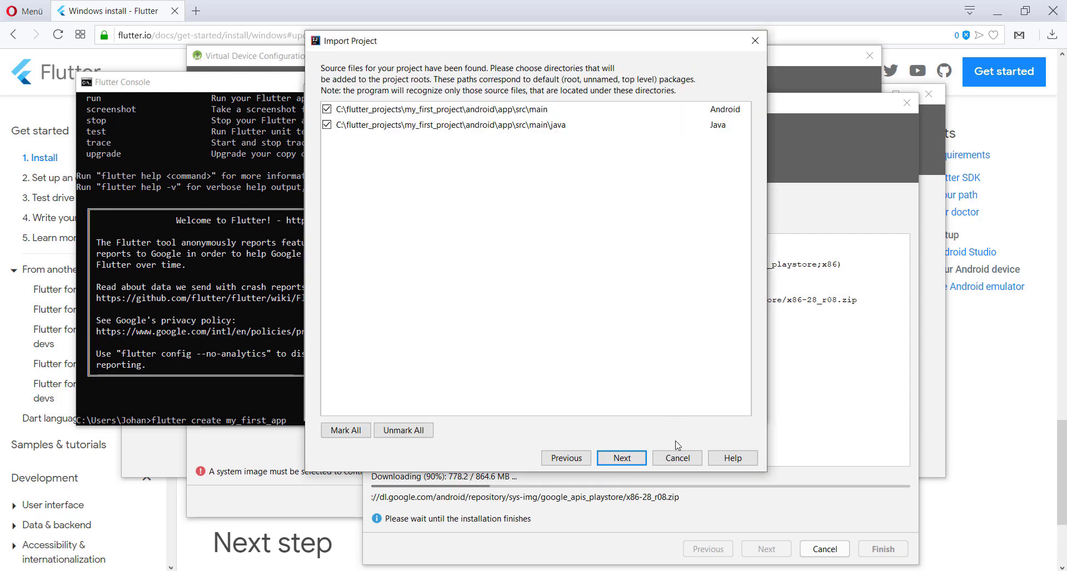
- Accept the detected source directories, gradle-wrapper library, project SDK 11 and Android framework, finish the import and dismiss the startup tip
click(633, 458)
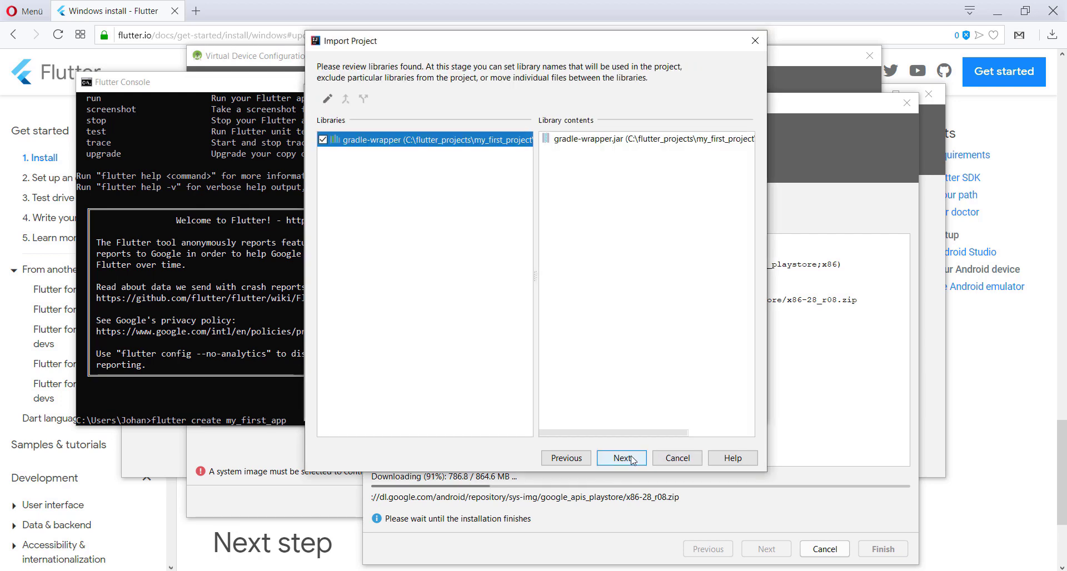
click(622, 459)
click(622, 458)
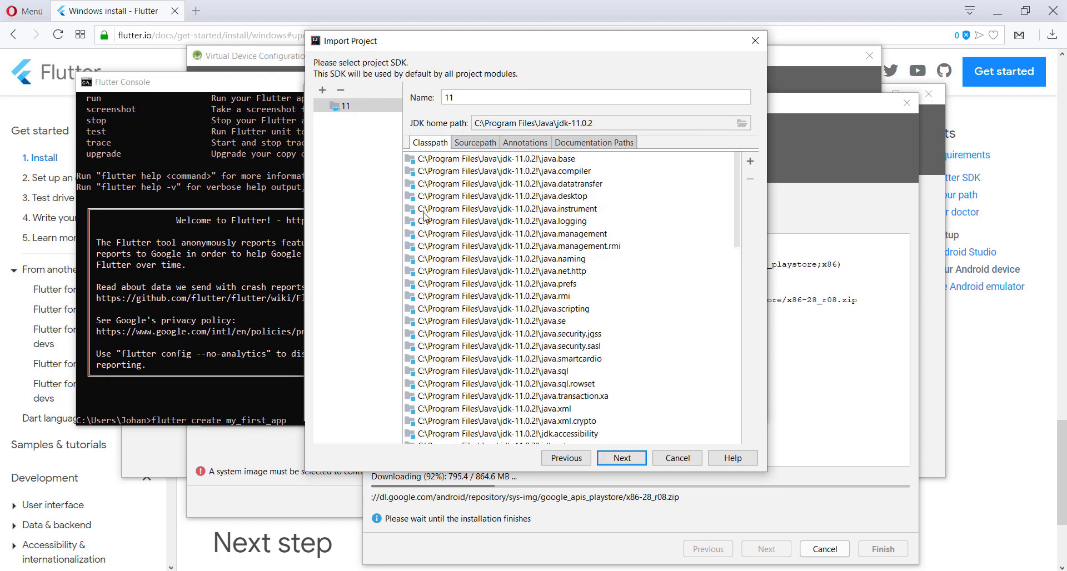
click(611, 458)
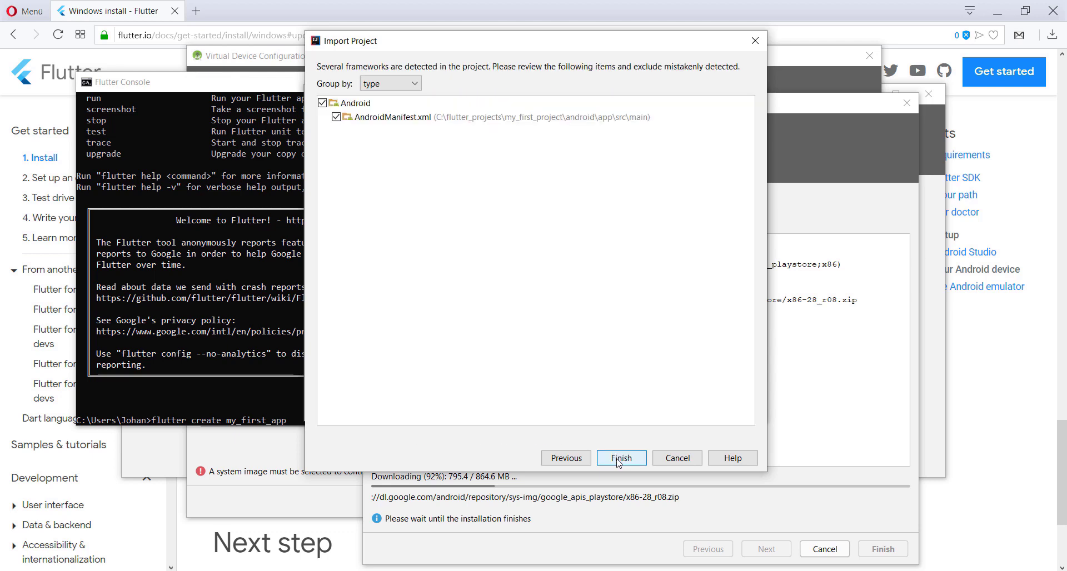
click(618, 459)
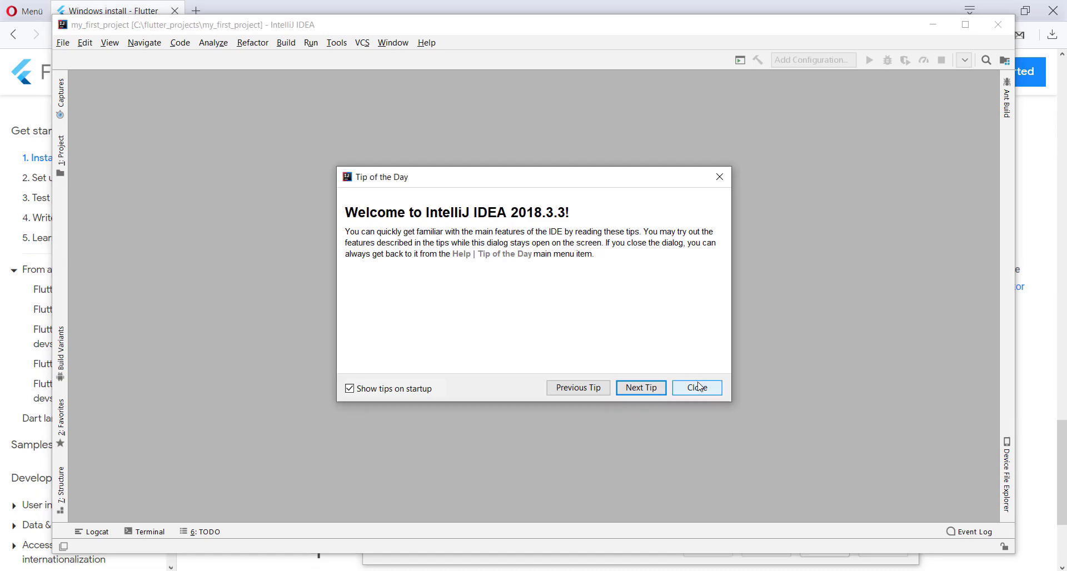
click(698, 387)
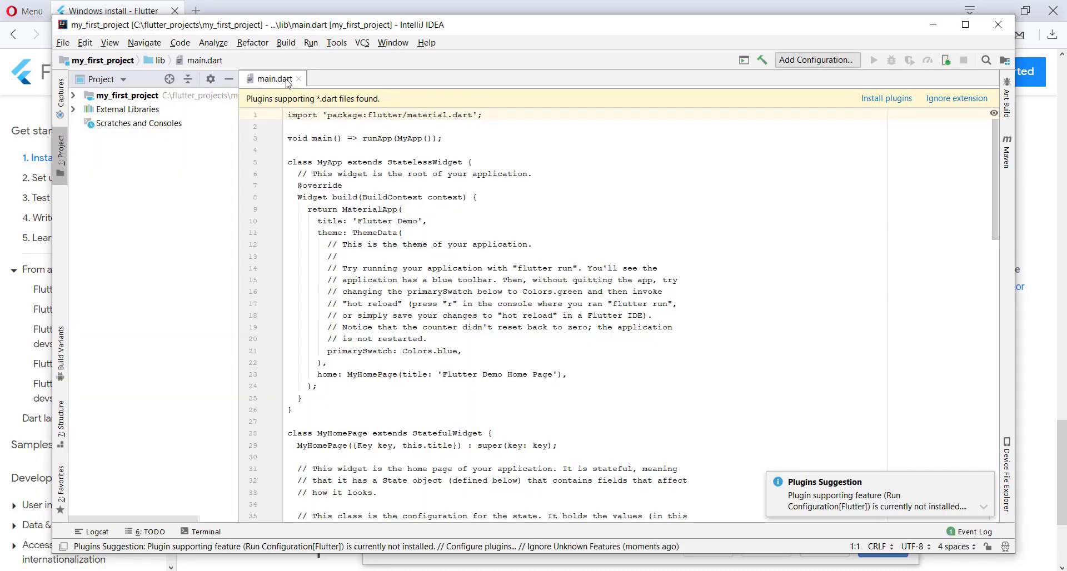
- Expand my_first_project and its lib folder in the project tree and select main.dart
click(73, 95)
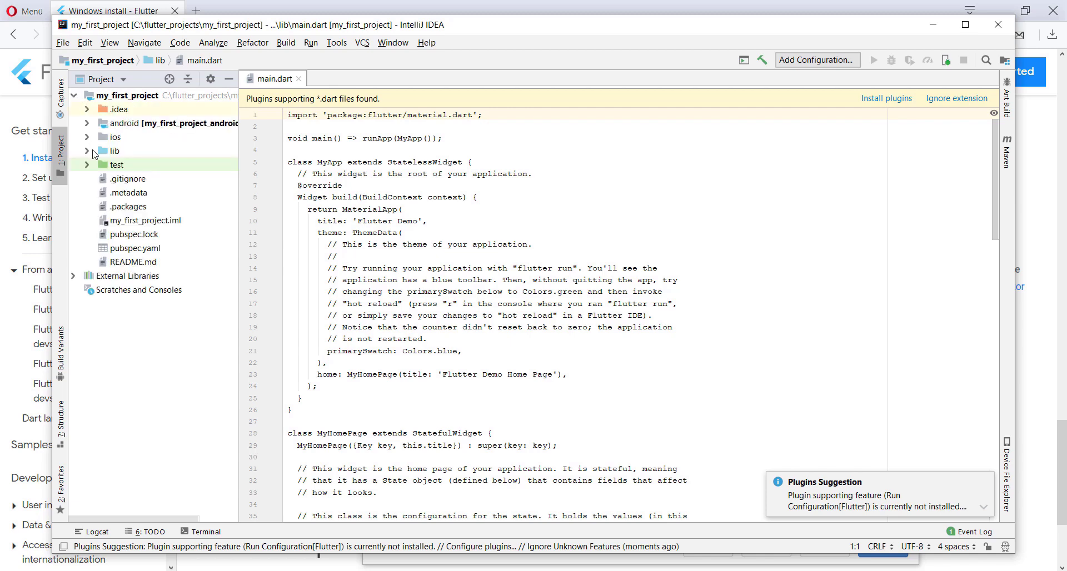
click(86, 151)
click(138, 169)
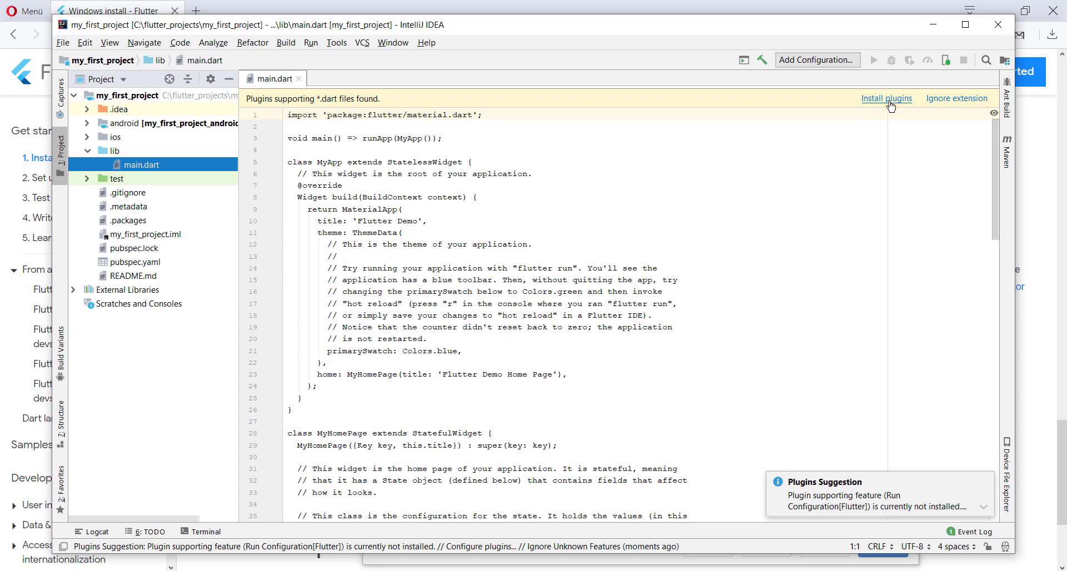
- Find the plugin settings of the IDE and search the plugin marketplace for Flutter
click(69, 45)
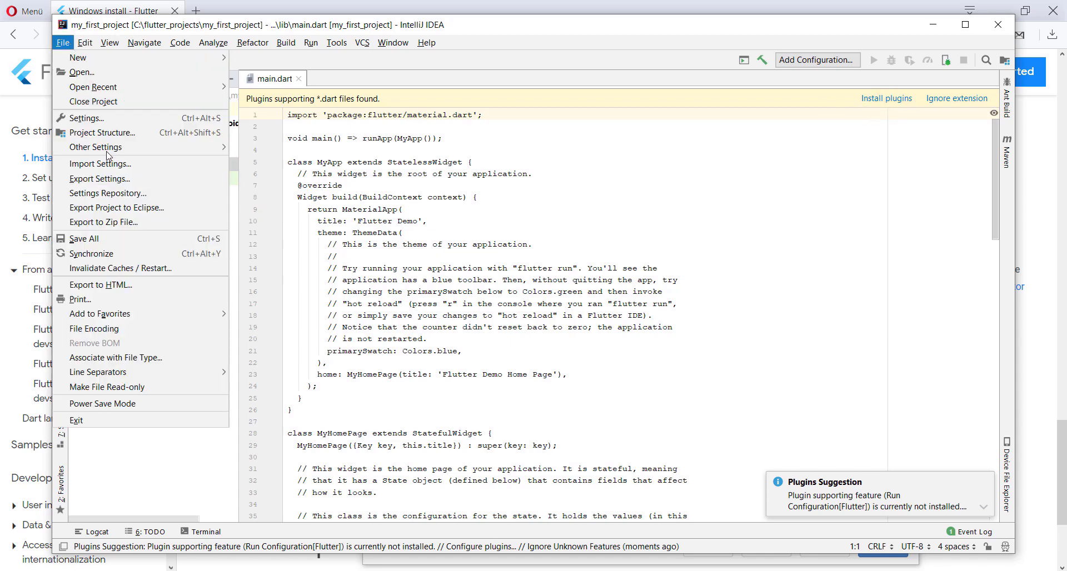
click(88, 127)
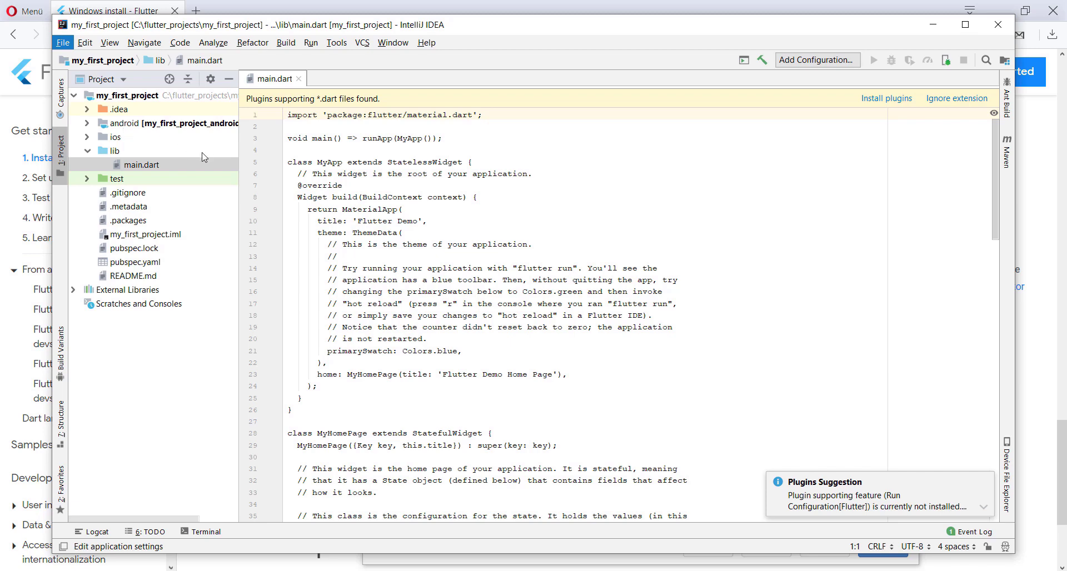
text(p)
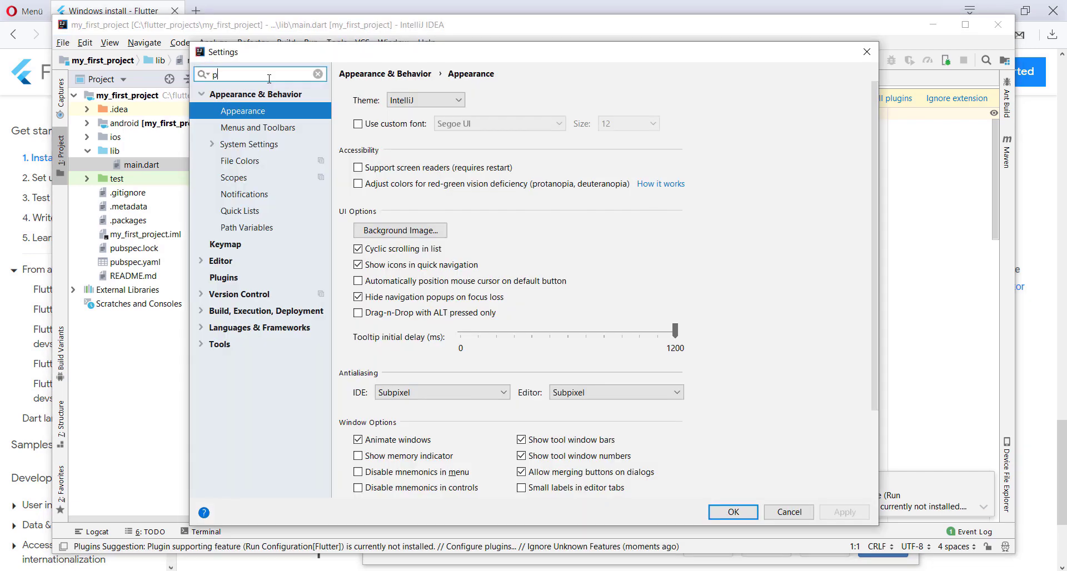
text(lugin)
click(262, 211)
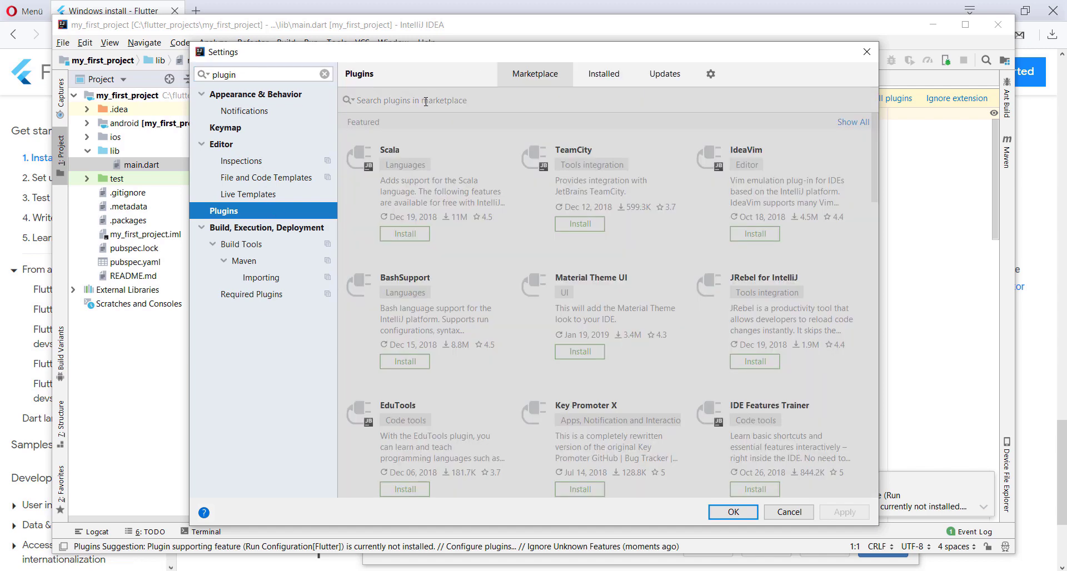
click(426, 101)
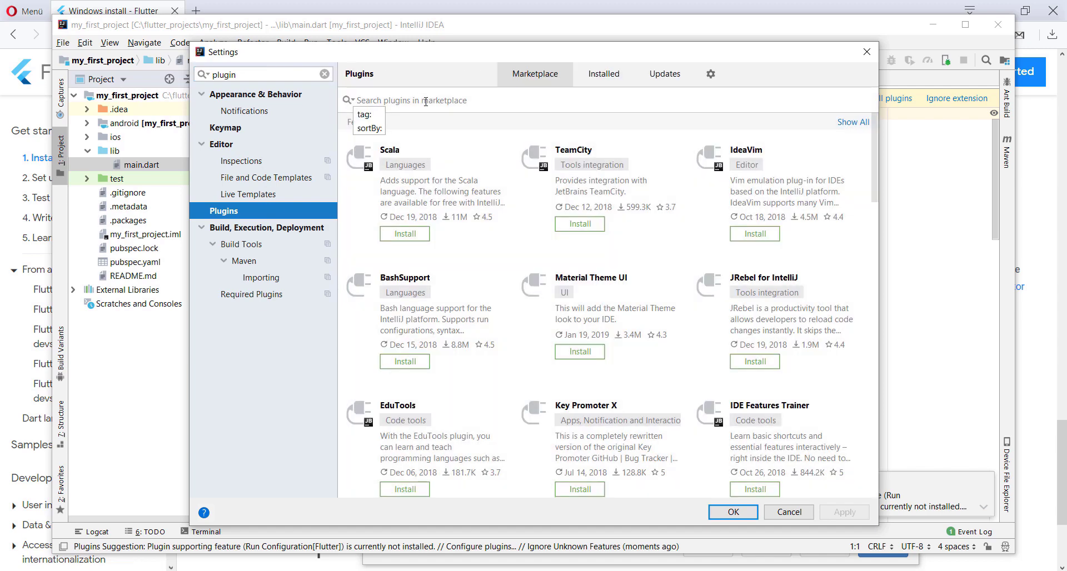
text(Flutter)
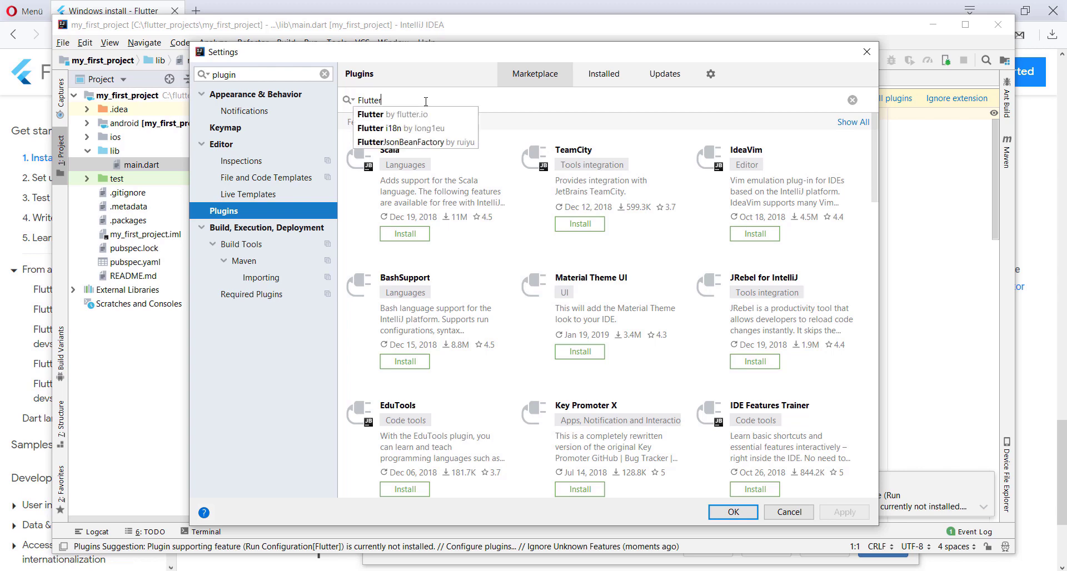
key(Return)
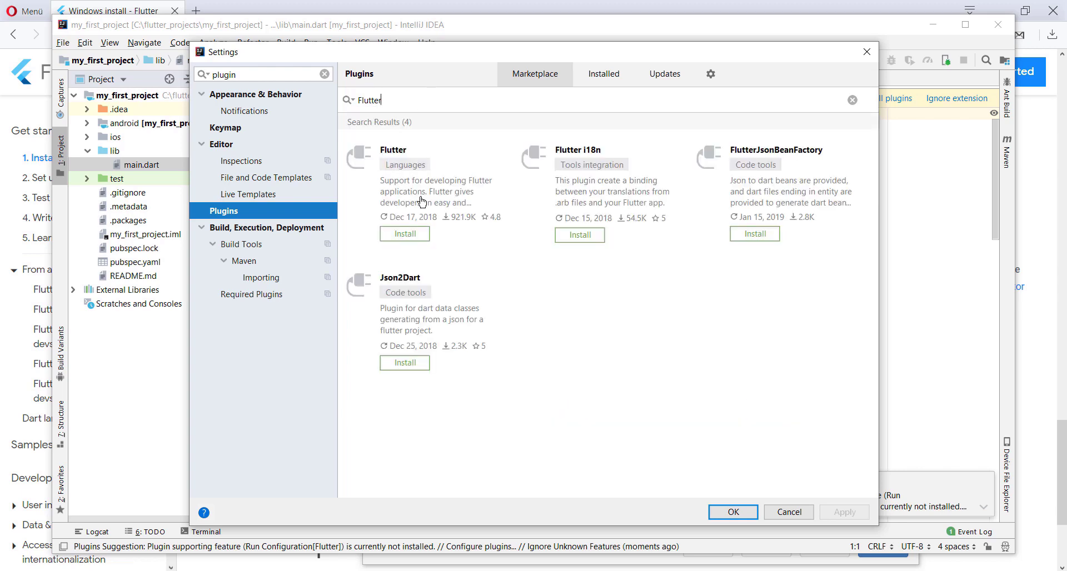
- Install the Flutter plugin together with its required Dart plugin, accepting the third-party privacy note, and restart the IDE
click(417, 236)
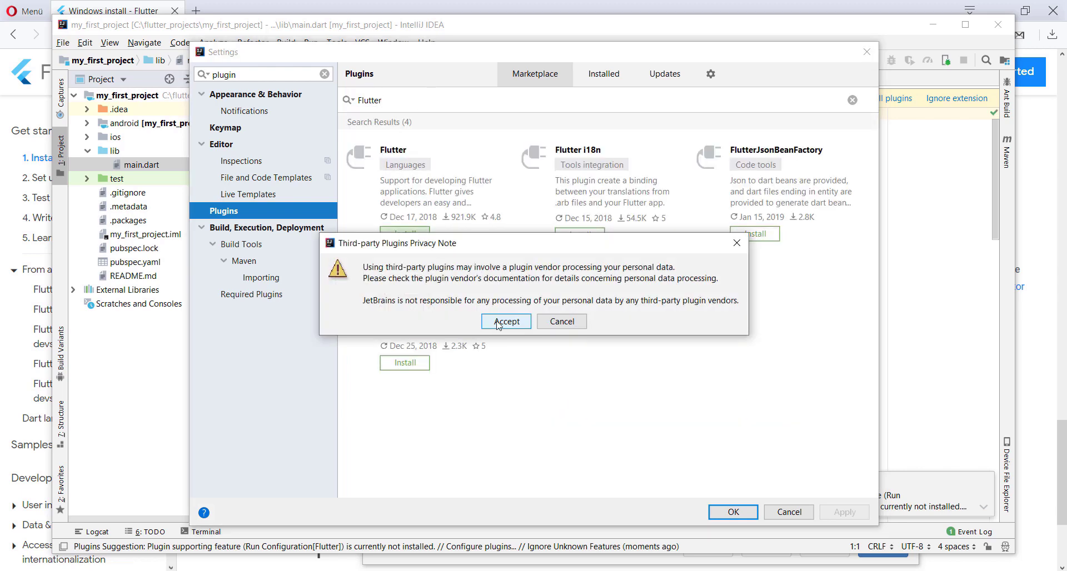
click(495, 321)
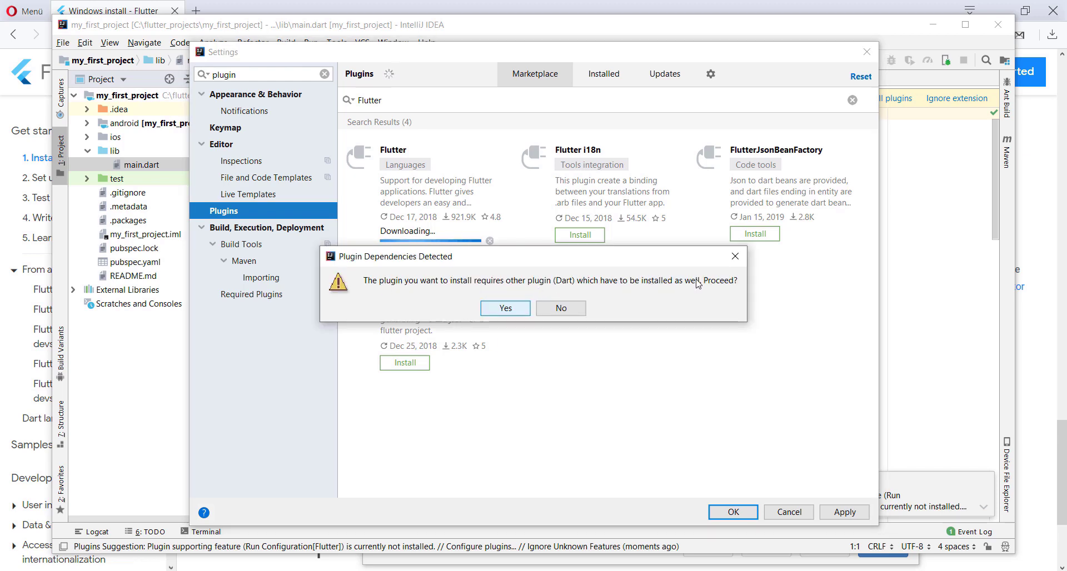
click(506, 309)
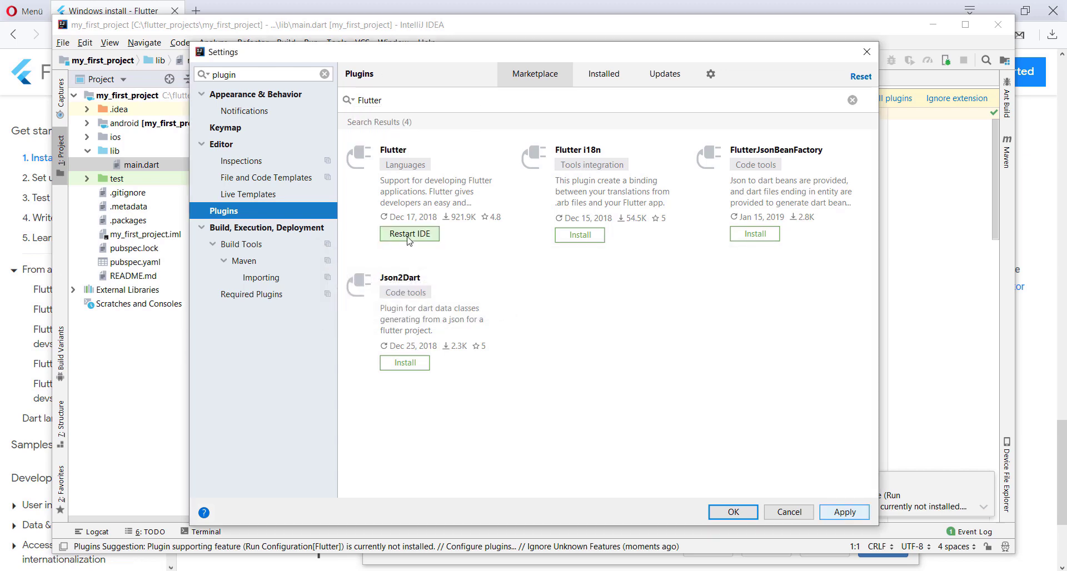
click(408, 233)
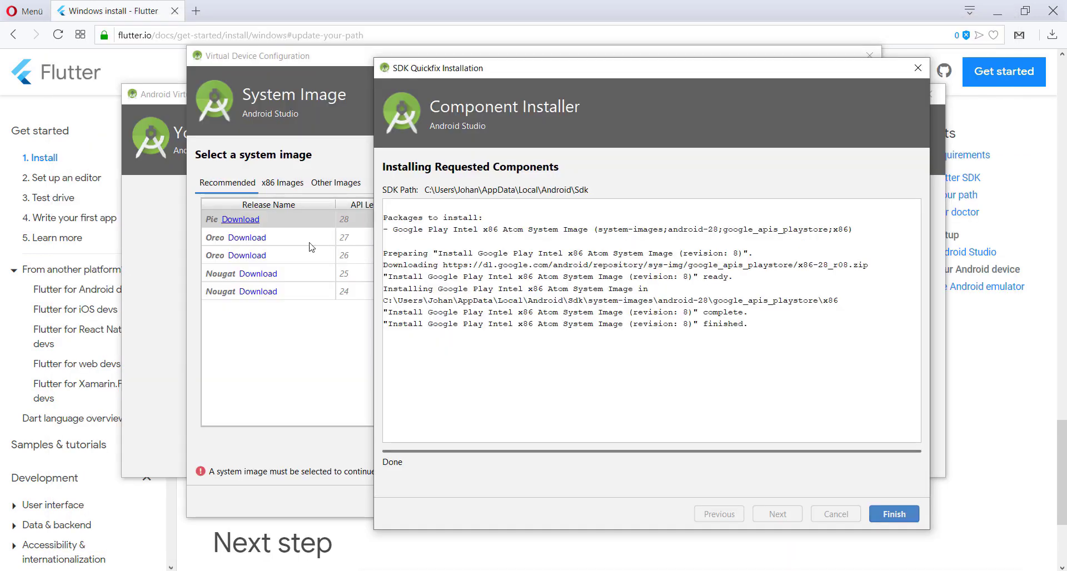
- In Android Studio, complete the Pie image installation and create the virtual device Nexus 5X API 28 with it, closing the device manager
click(885, 516)
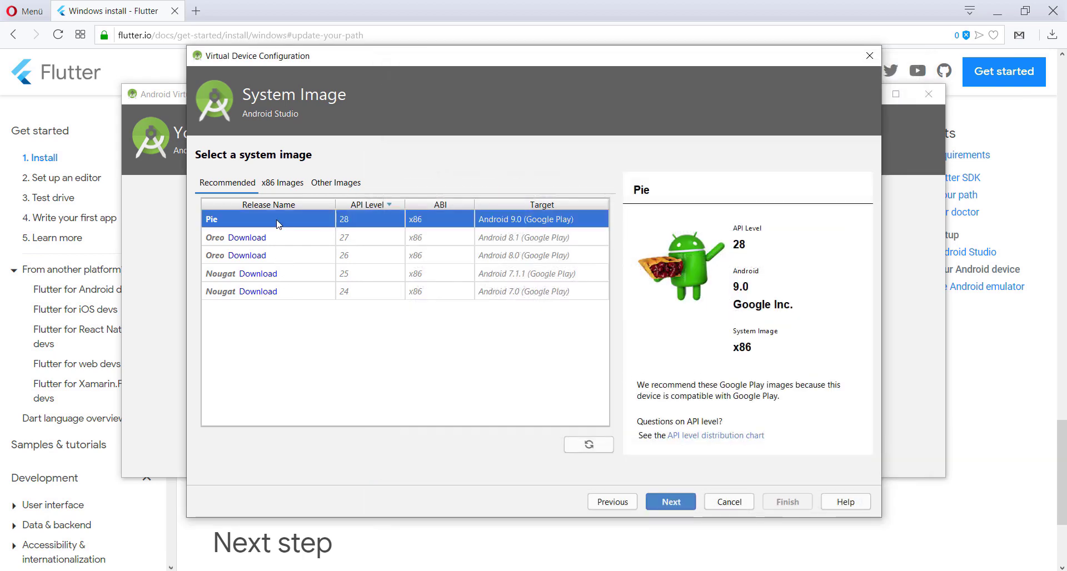
click(671, 503)
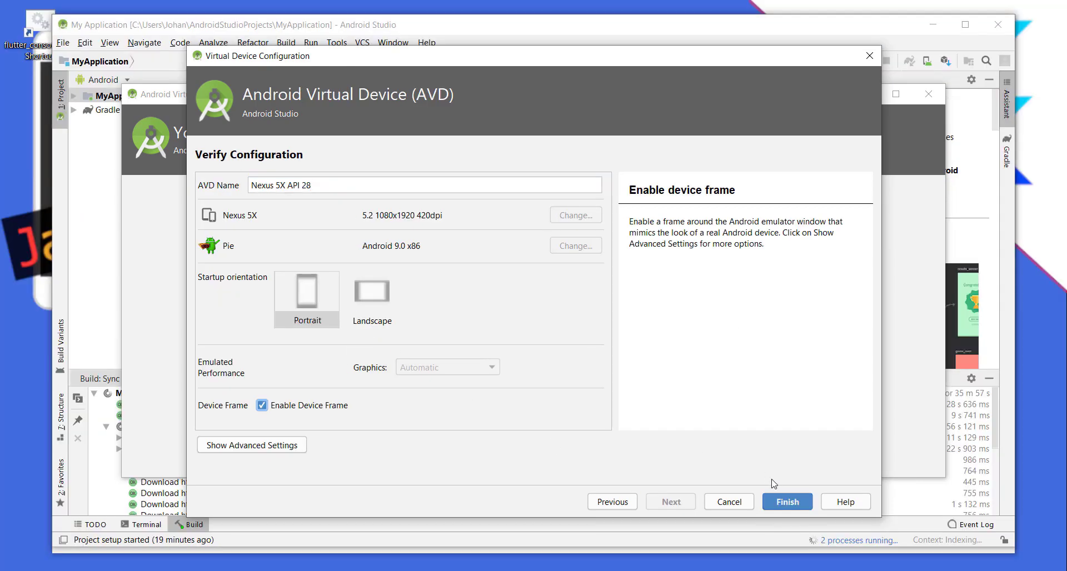
click(786, 500)
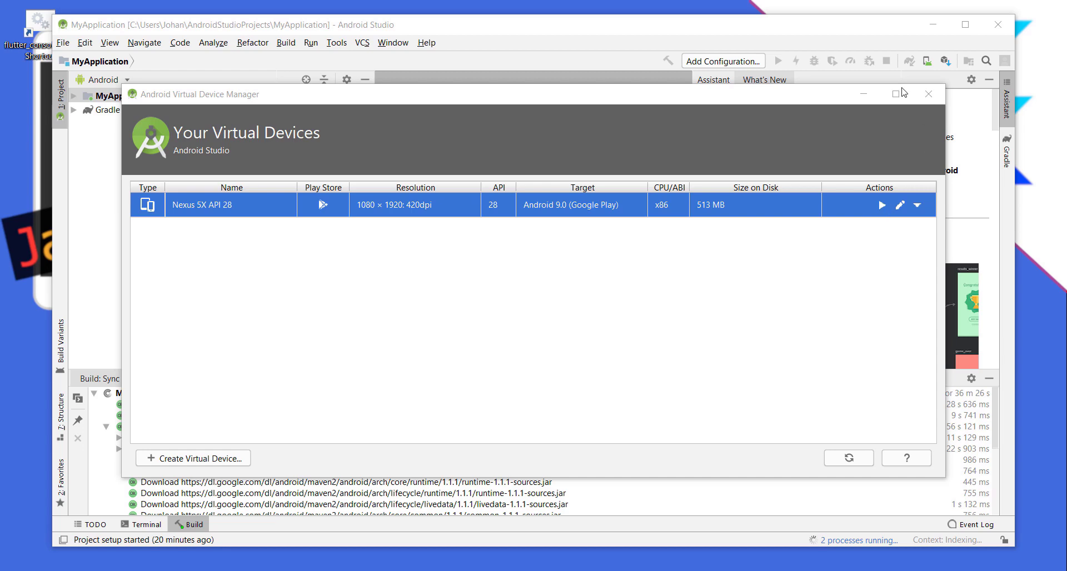
click(925, 95)
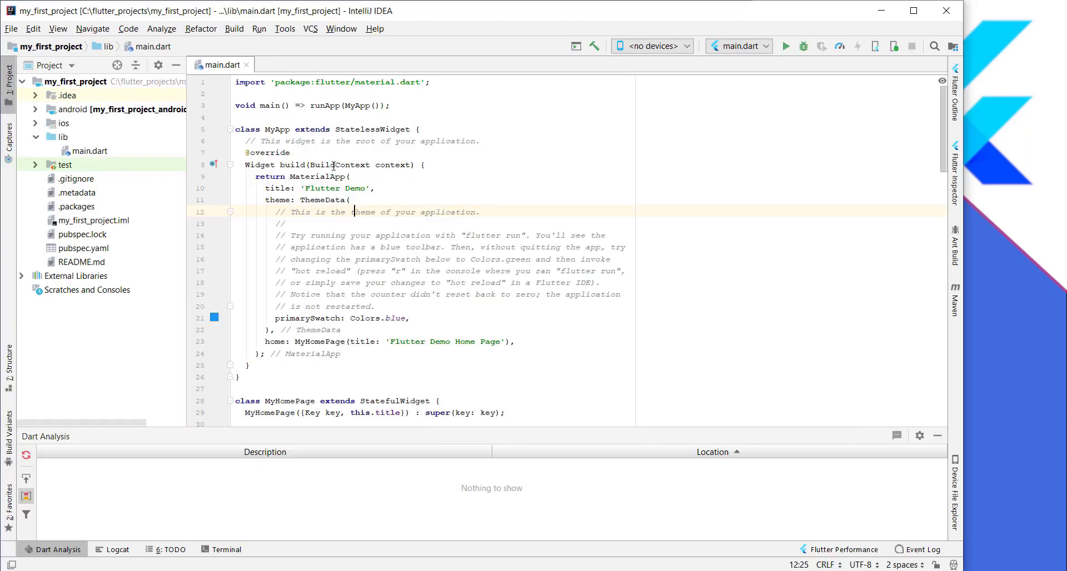
- Switch to IntelliJ IDEA and set the Android SDK location to the existing SDK folder, completing the SDK setup with its detected components
click(285, 28)
mouse_move(319, 198)
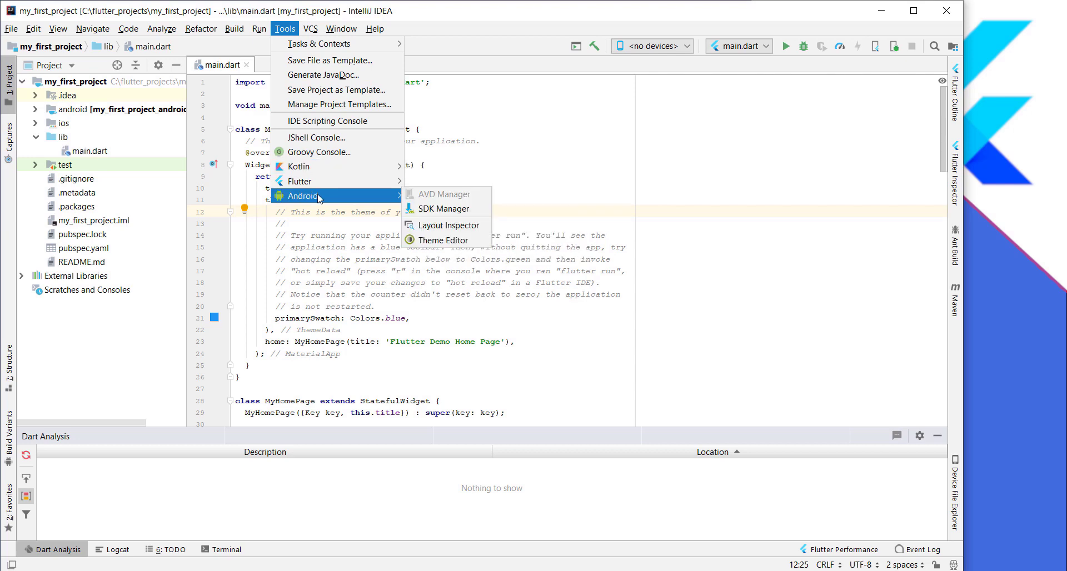
click(430, 209)
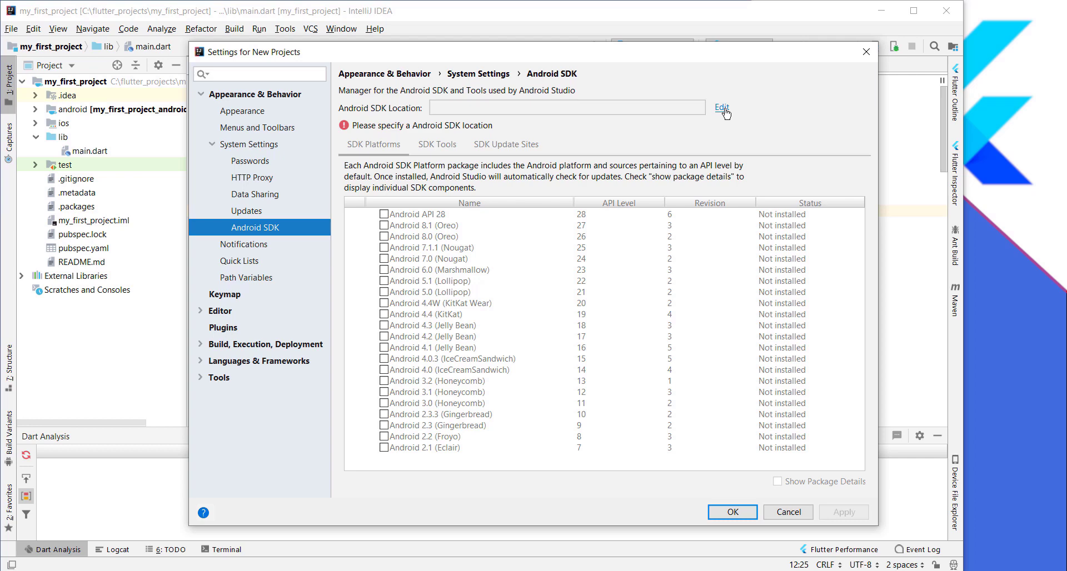
click(721, 107)
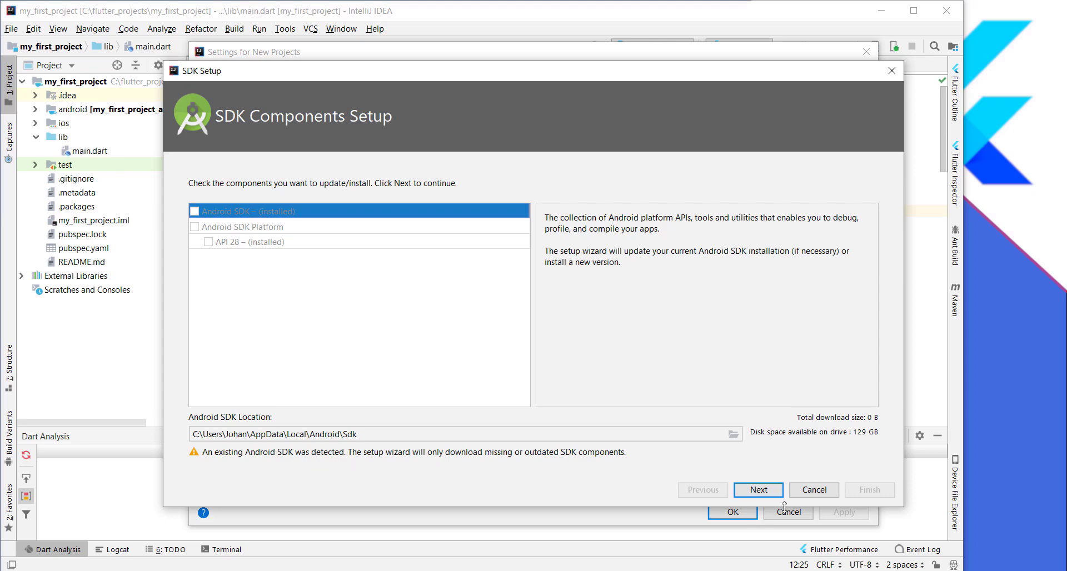
click(762, 496)
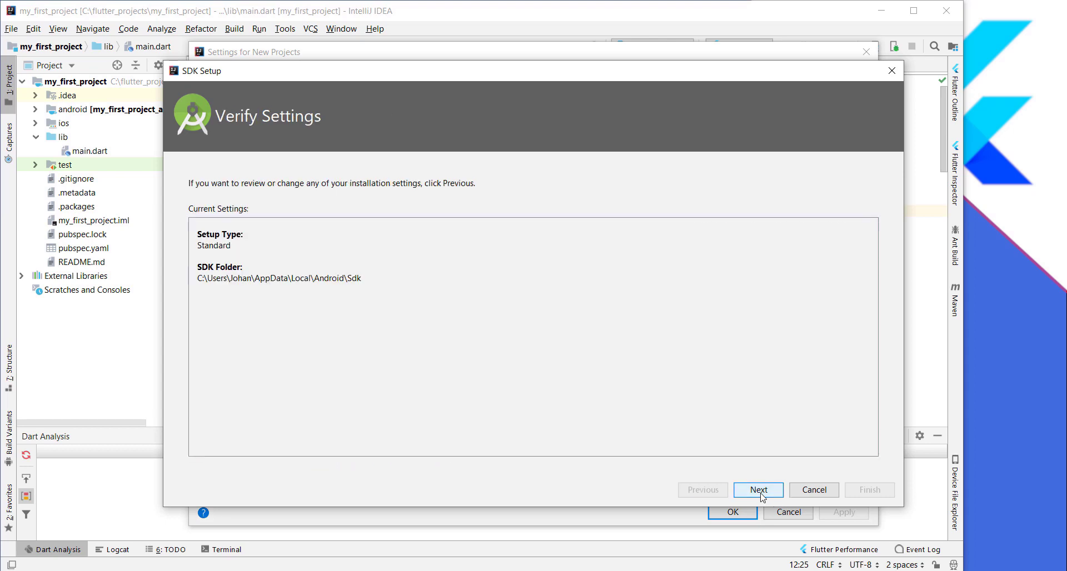
click(759, 490)
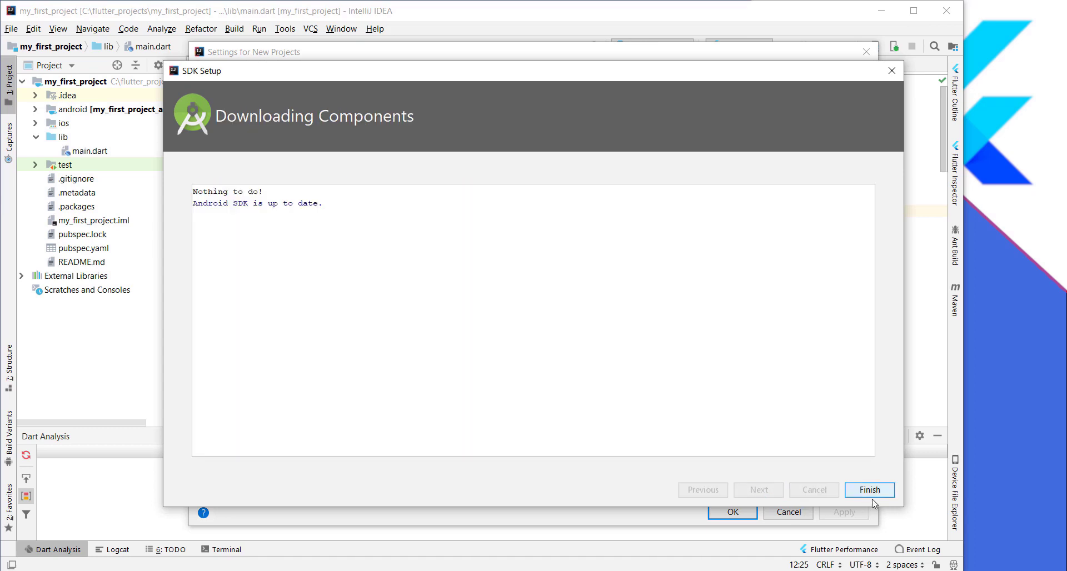
click(870, 492)
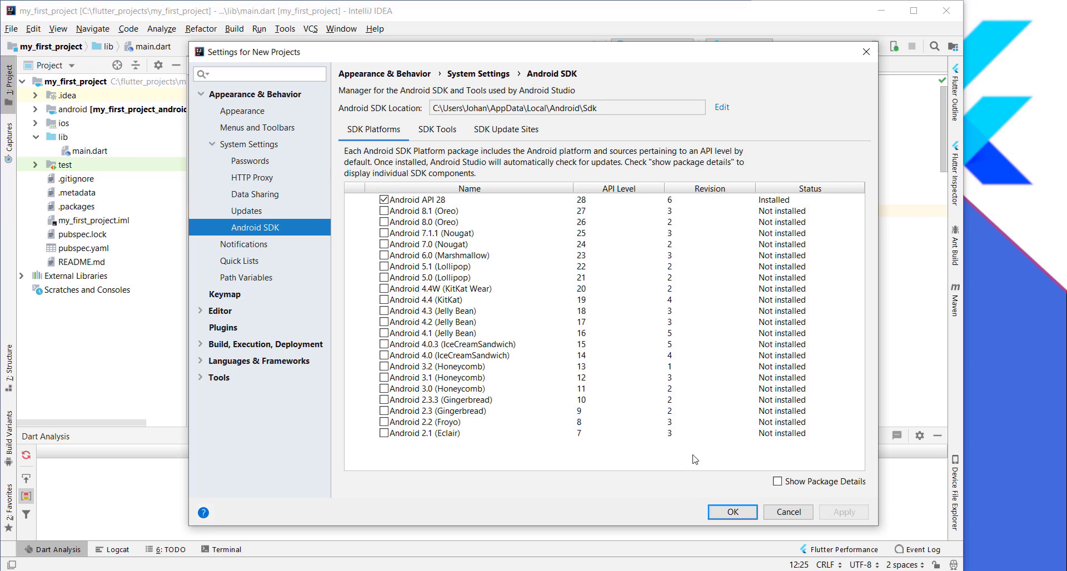
click(732, 512)
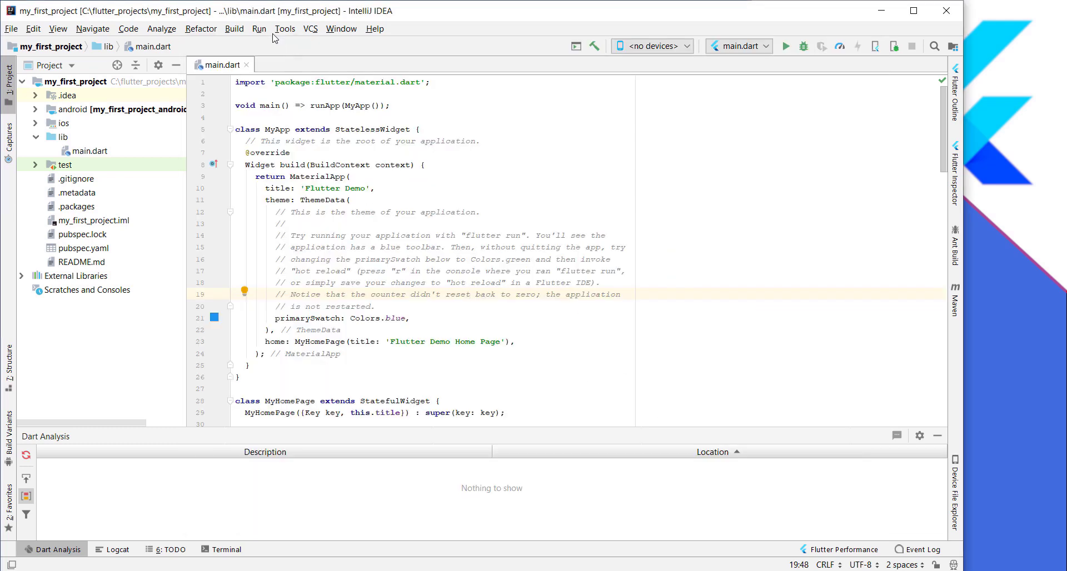
- Launch the Nexus 5X API 28 virtual device from the AVD Manager and close the manager window
click(284, 32)
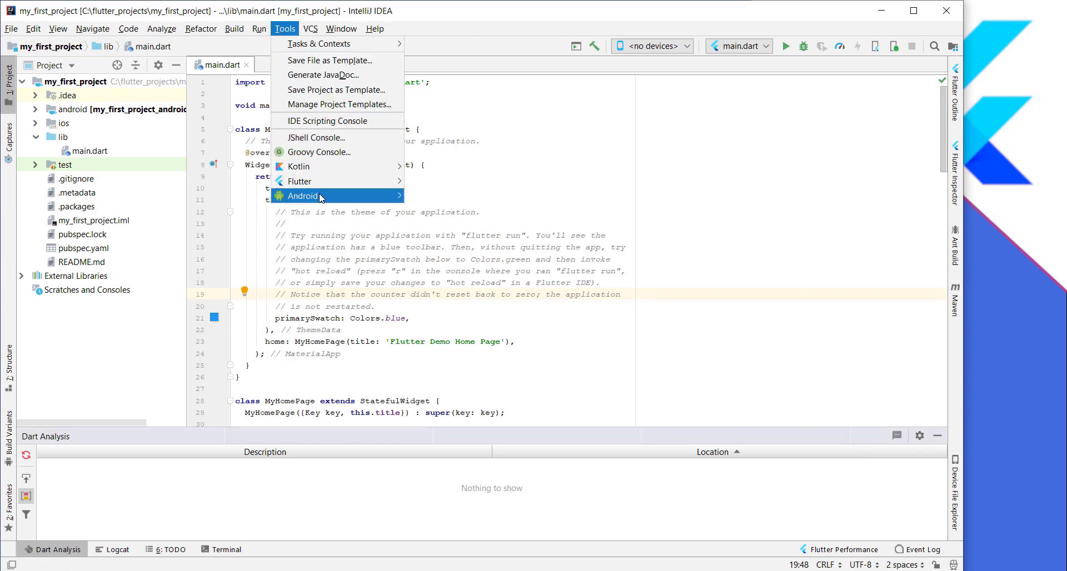
mouse_move(321, 198)
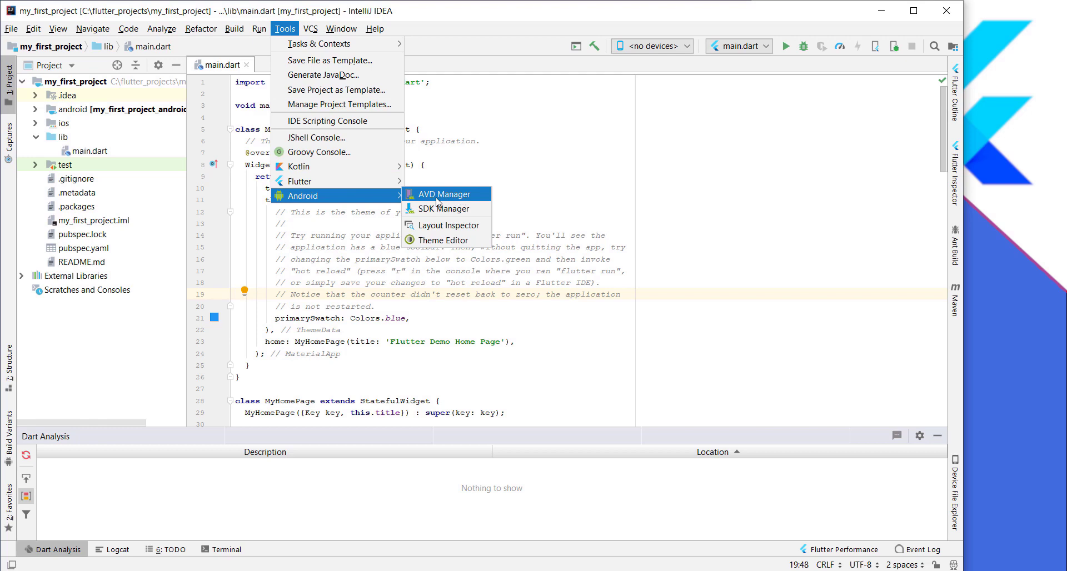
click(464, 200)
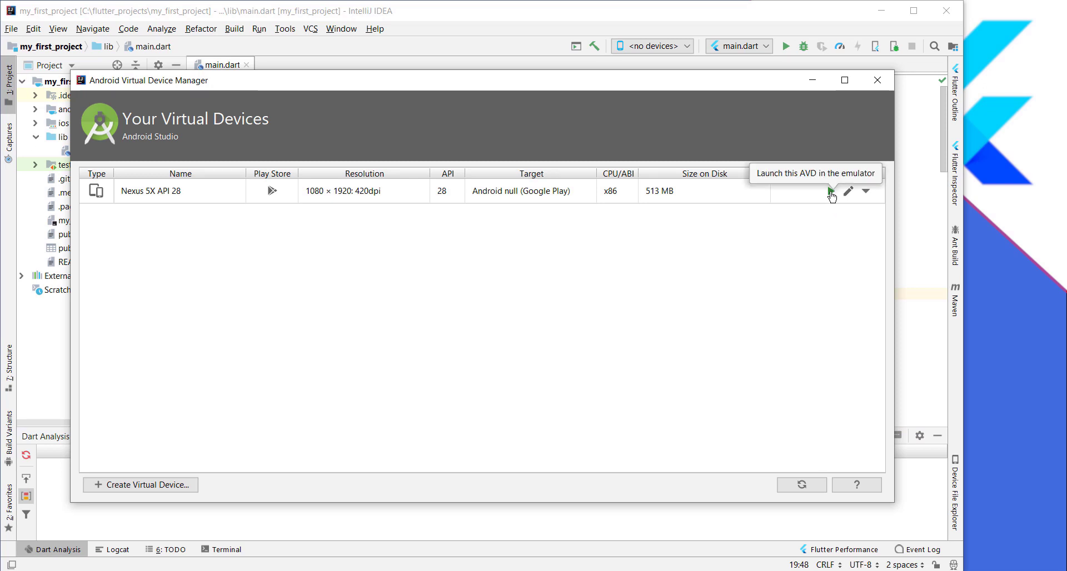
click(830, 191)
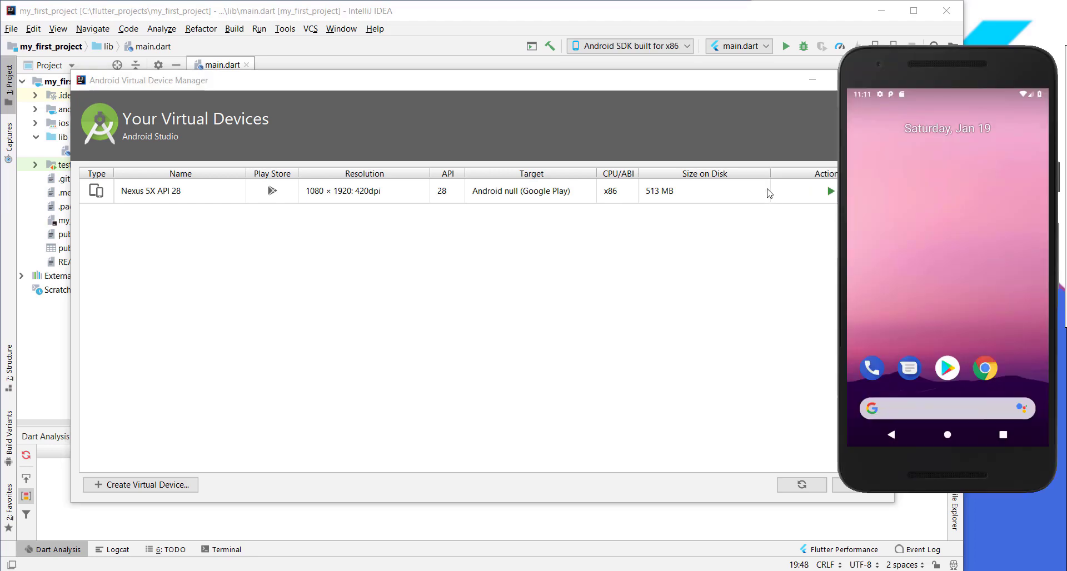
click(747, 89)
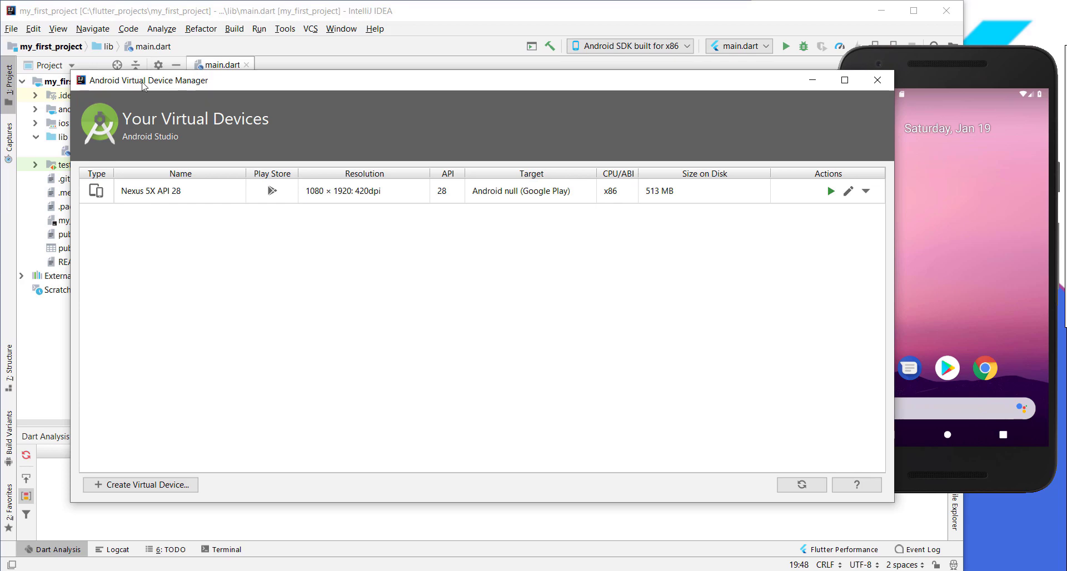
click(884, 82)
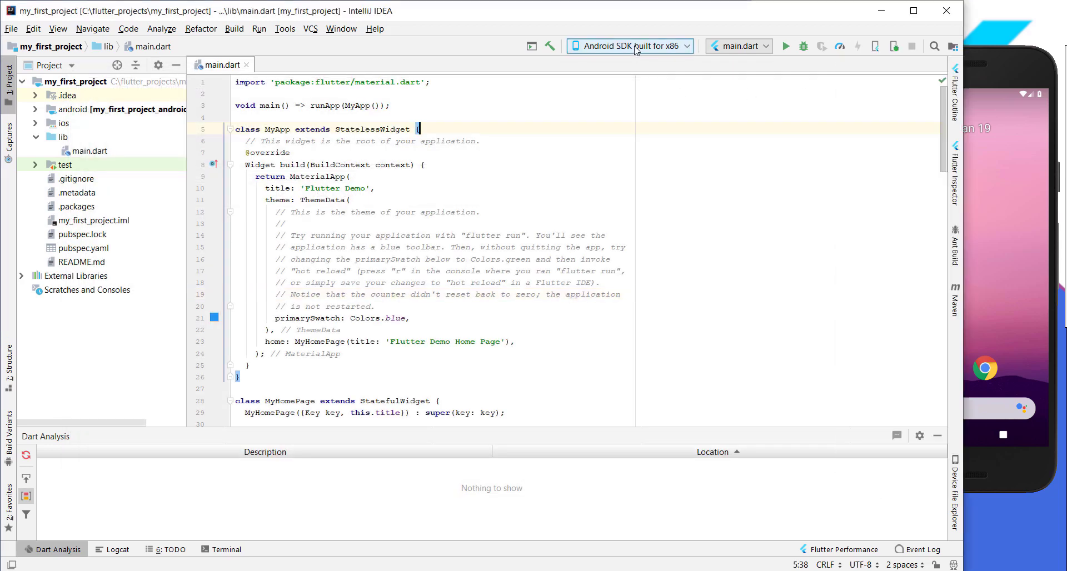
- Run main.dart on the device Android SDK built for x86 and narrow the IDE window so it fits beside the emulator
click(635, 49)
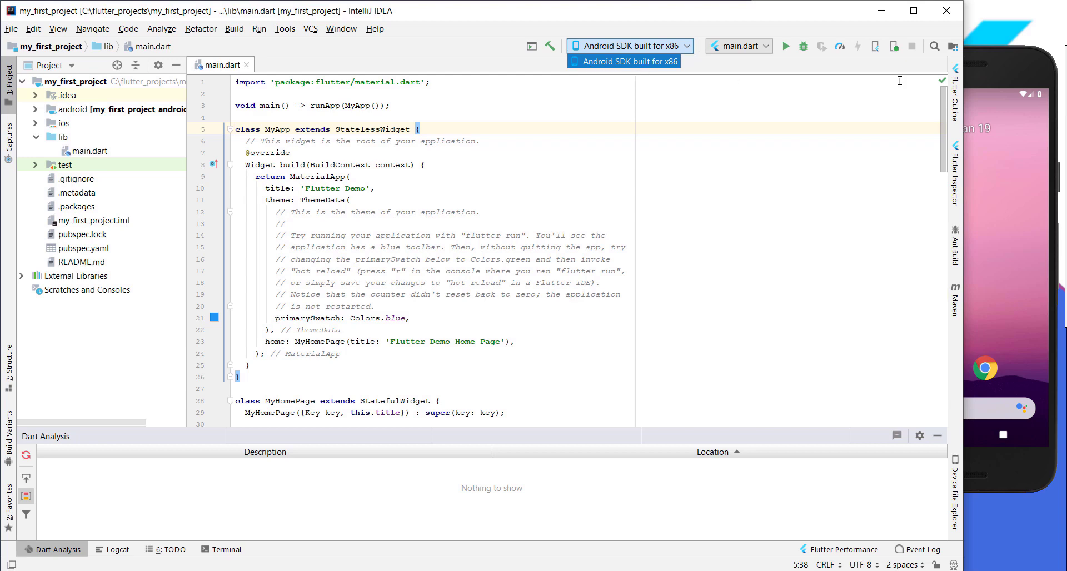
click(1033, 350)
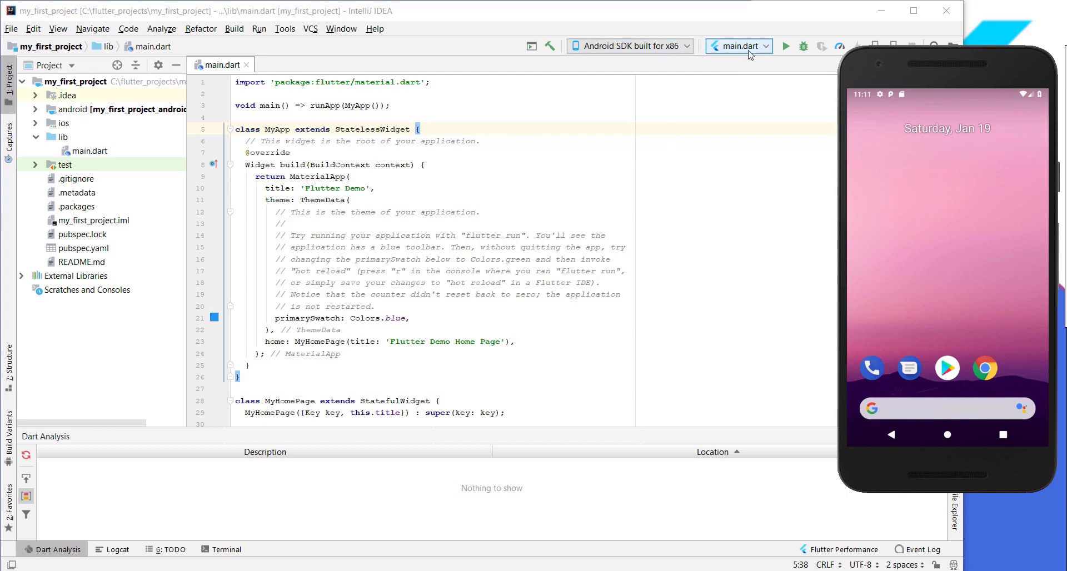
click(787, 48)
click(877, 187)
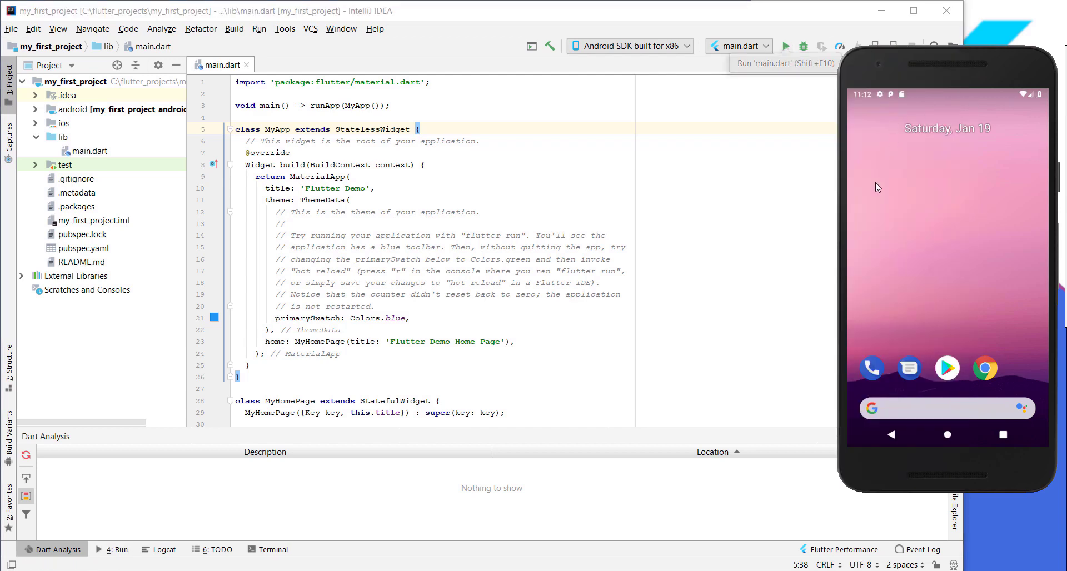
drag(964, 47, 822, 47)
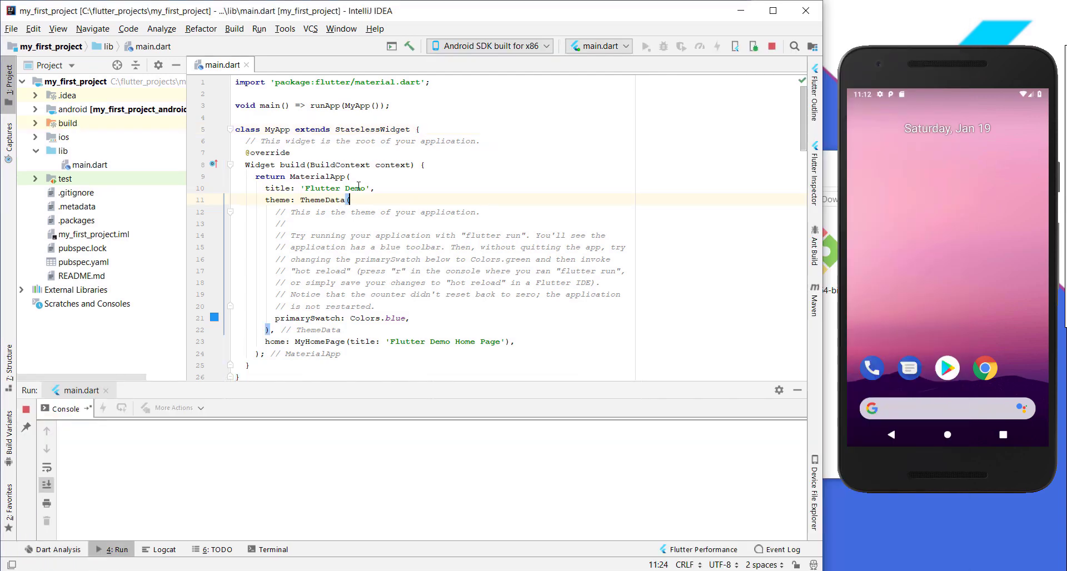
- Examine the Text widgets near the end of main.dart that hold the button-push message and the $_counter value
click(348, 200)
scroll(390, 210, down, 20)
drag(310, 165, 524, 162)
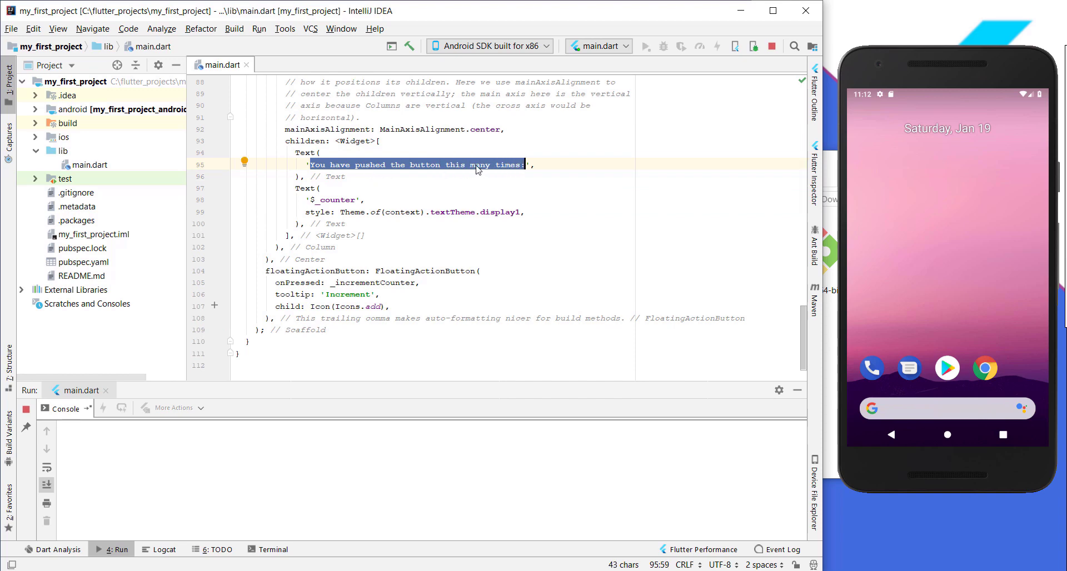
click(400, 213)
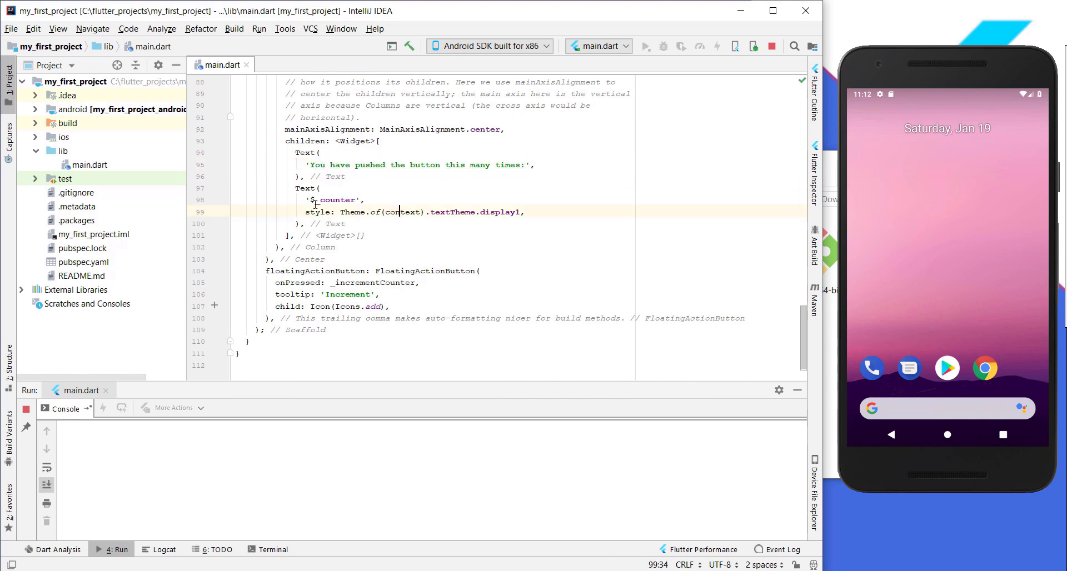
drag(310, 199, 365, 201)
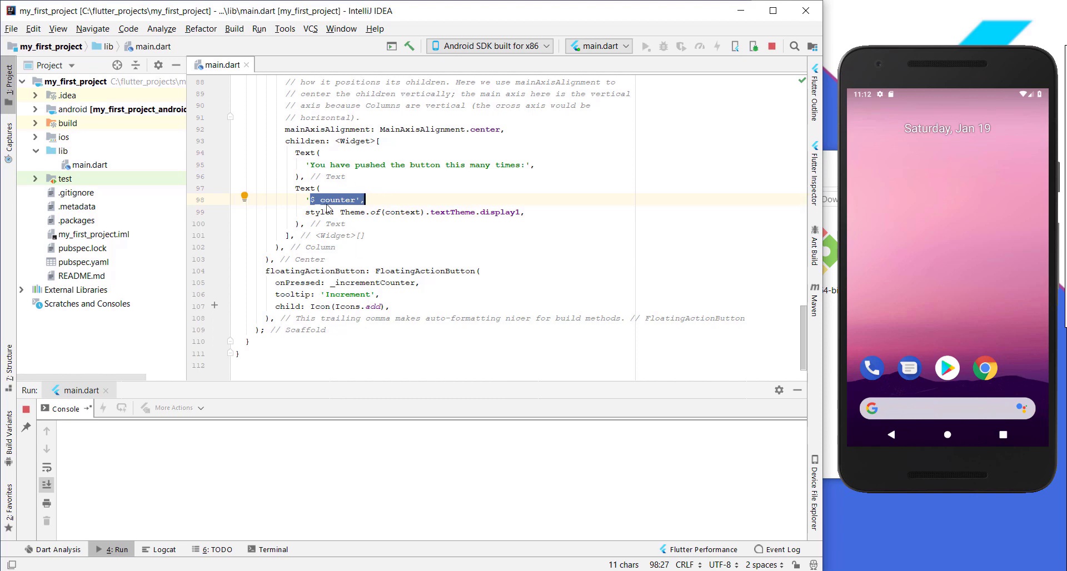
- Switch to the Command Prompt and run flutter doctor from C:\flutter_projects
click(285, 246)
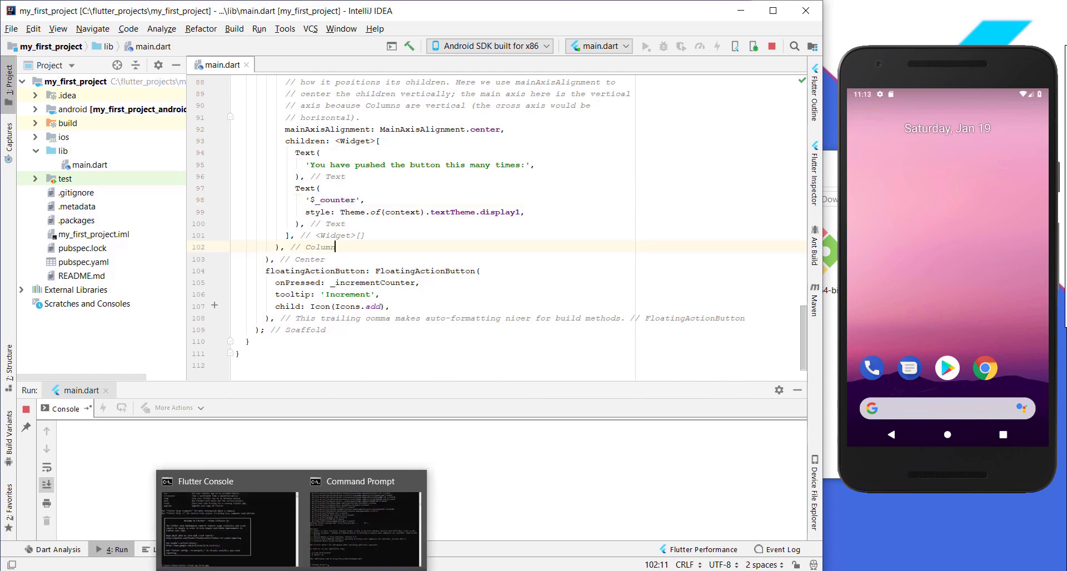
click(347, 555)
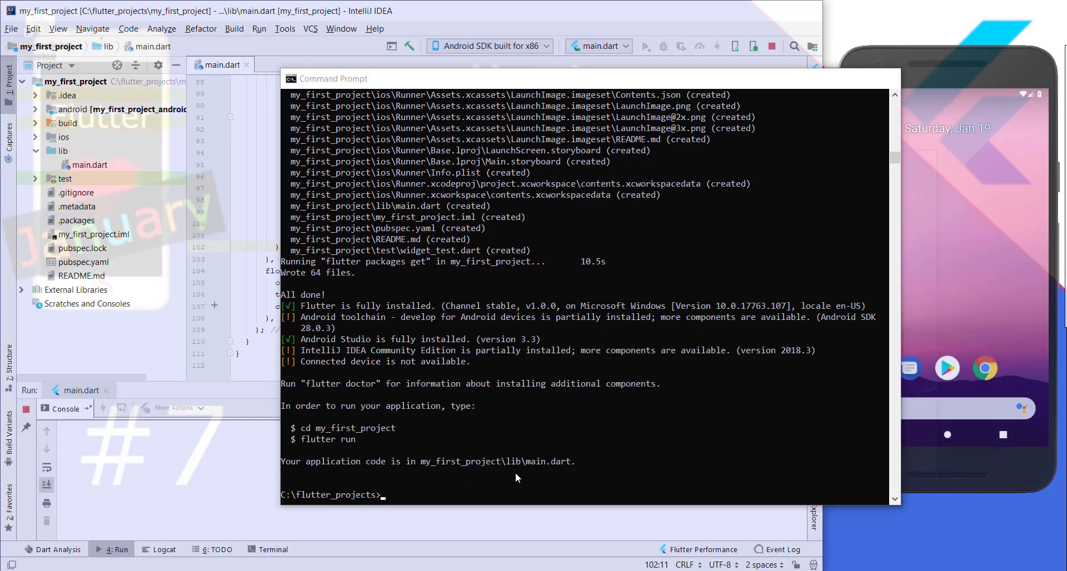
click(602, 453)
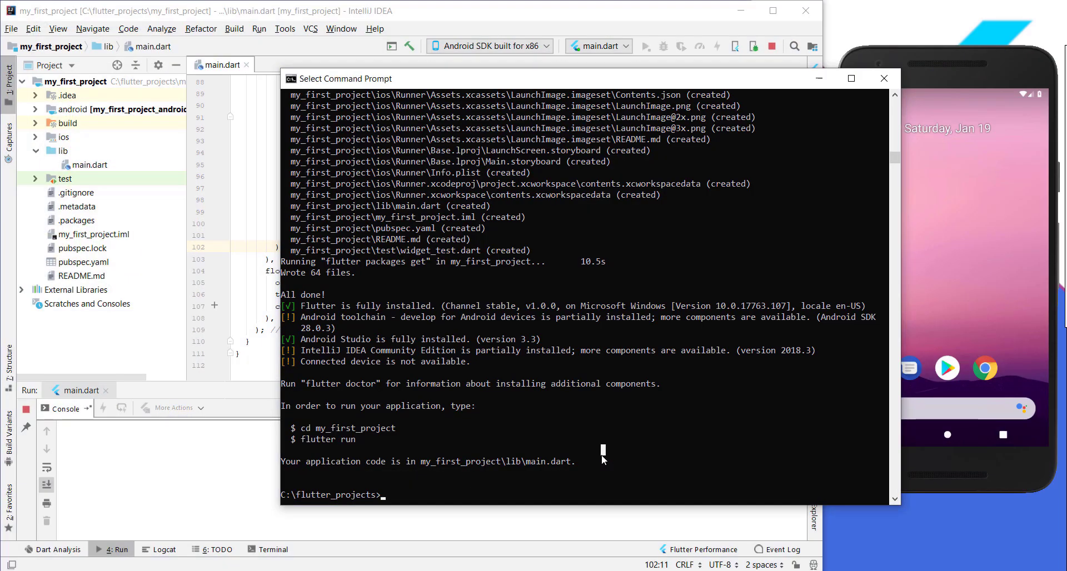
text(flutter doctor)
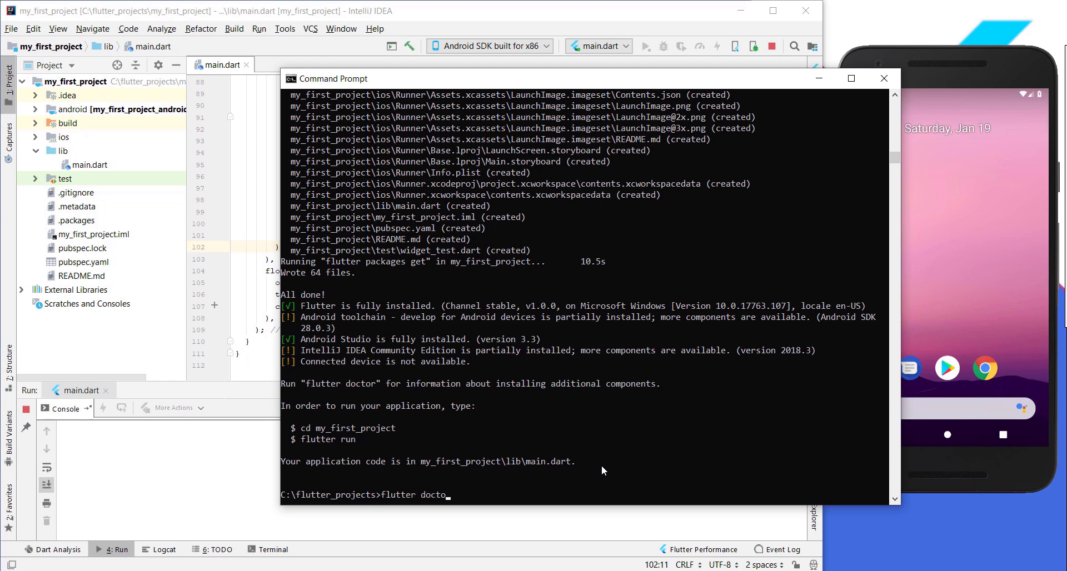
key(Return)
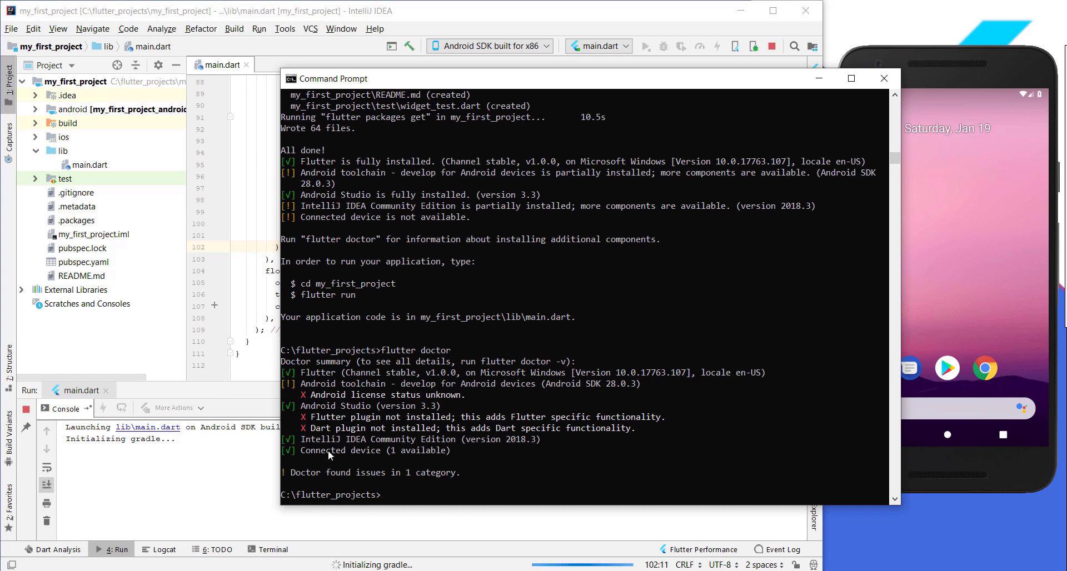
- Run flutter doctor --android-licenses in the Command Prompt to accept the Android SDK package licenses
drag(309, 440, 505, 439)
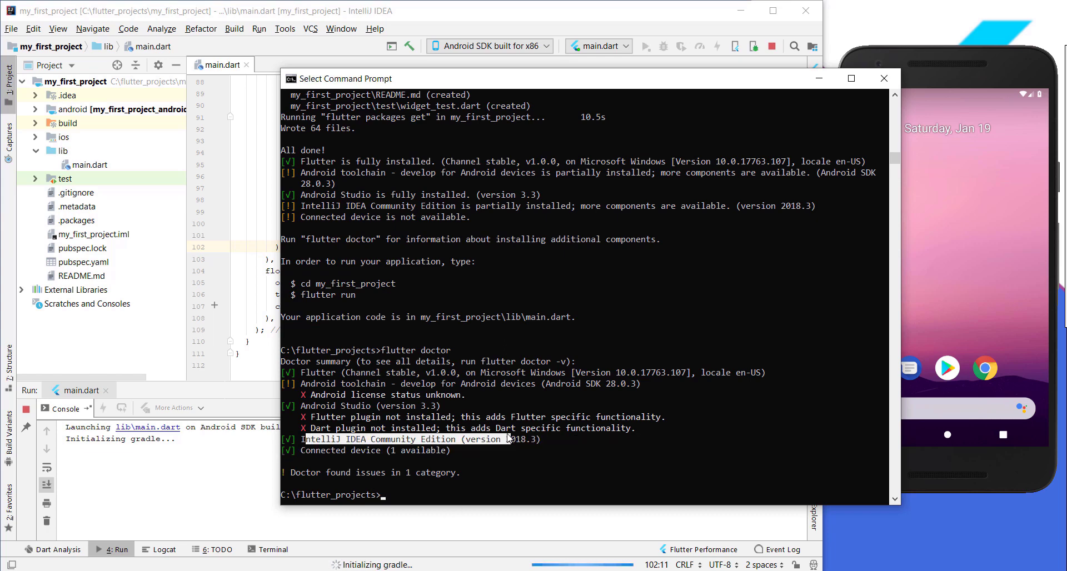
click(309, 414)
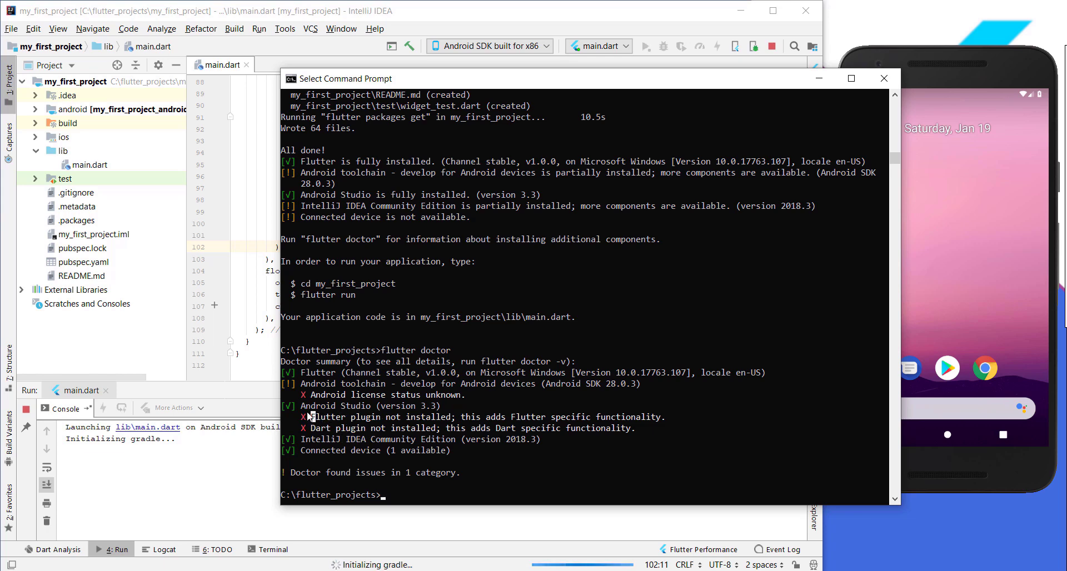
key(ctrl+v)
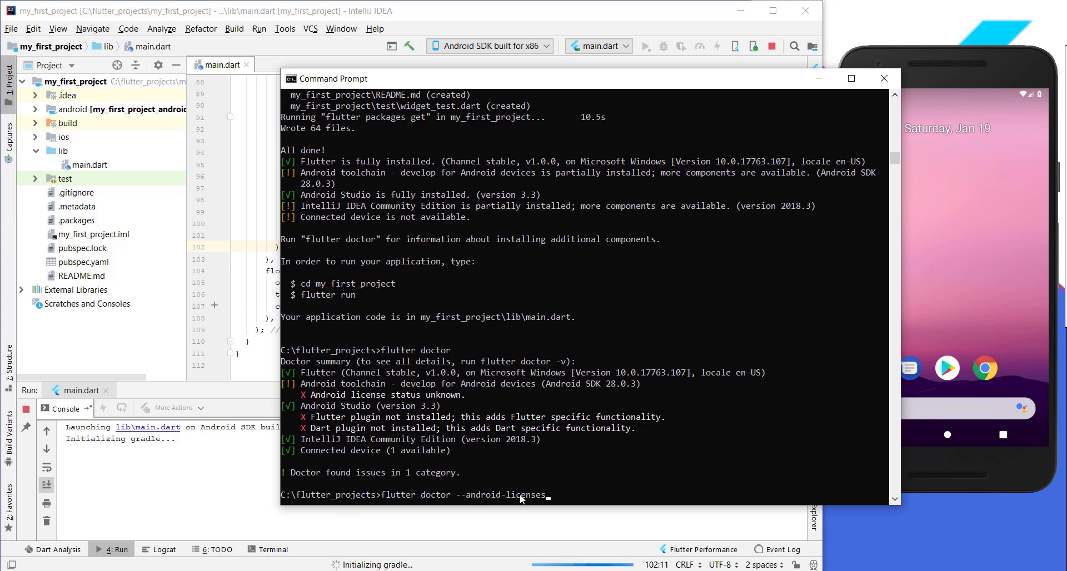
key(Return)
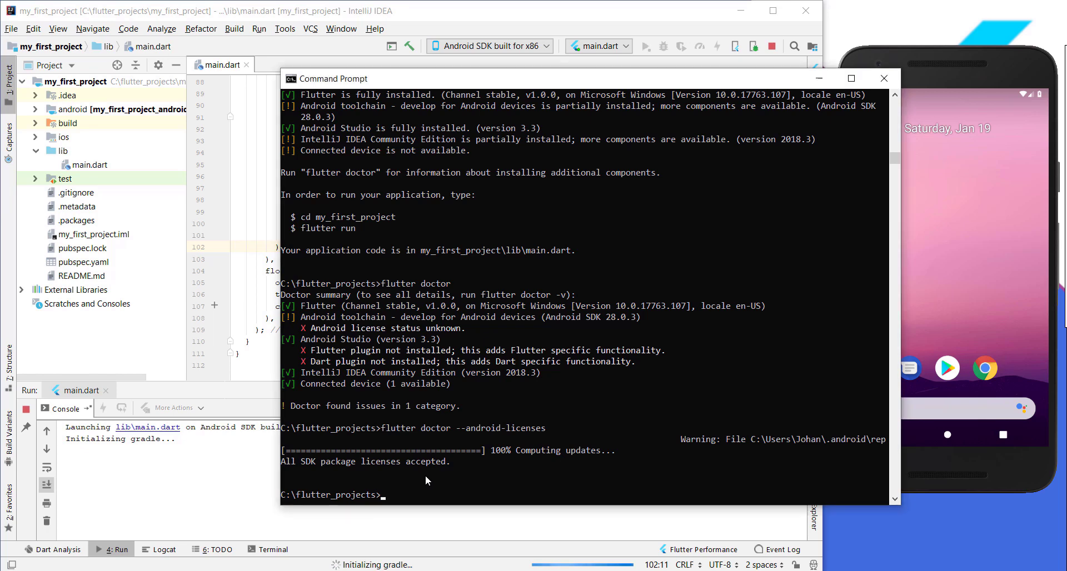
key(Up)
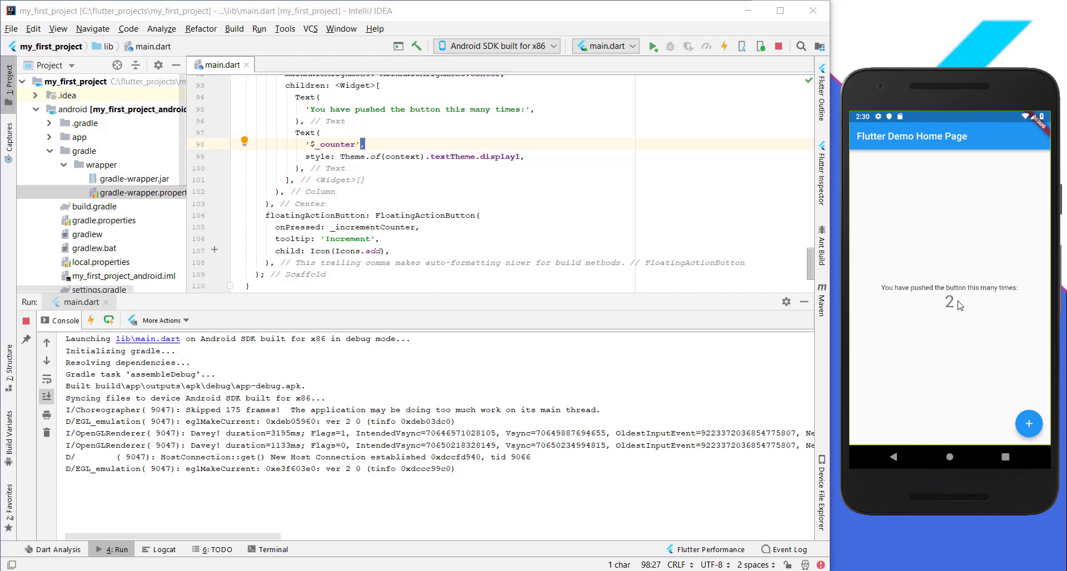
- Increment the counter once in the emulator's demo app and examine the Gradle error in build_error.png, minimizing the image viewer when done
click(1028, 425)
key(alt+Tab)
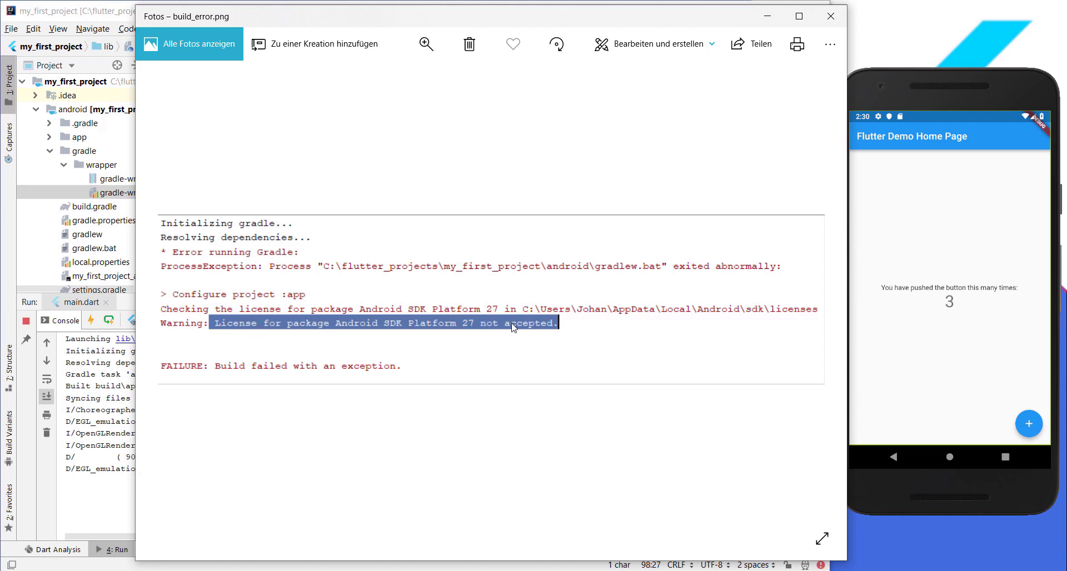
click(768, 16)
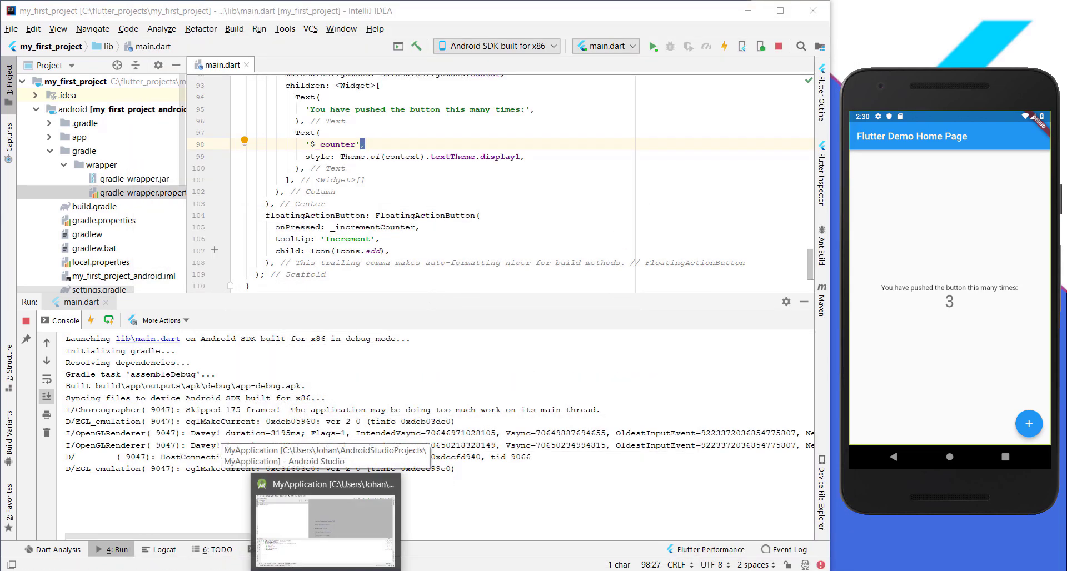
- Switch to the MyApplication project in Android Studio
click(326, 567)
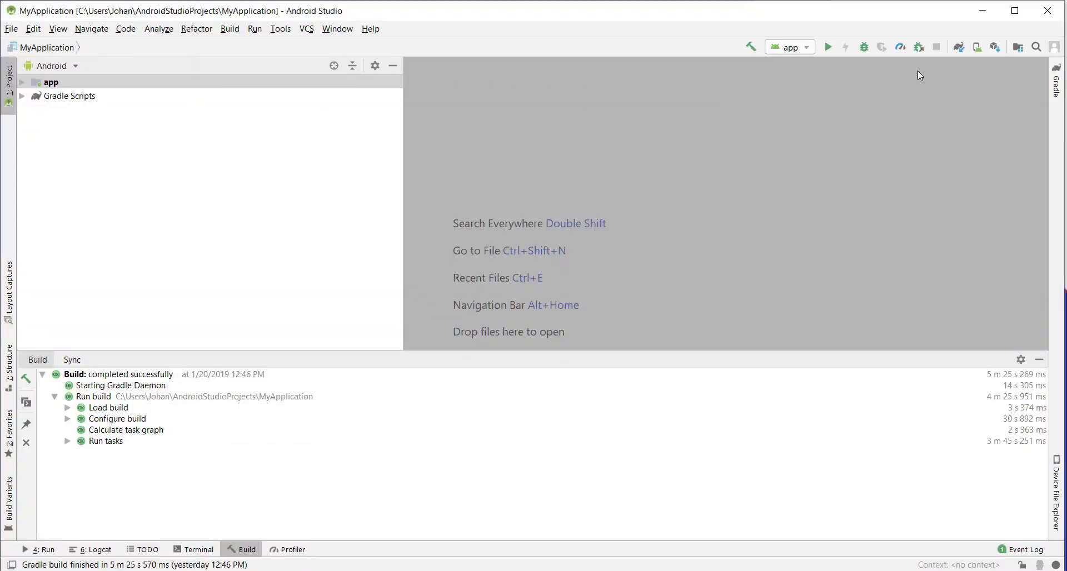
click(280, 31)
click(302, 61)
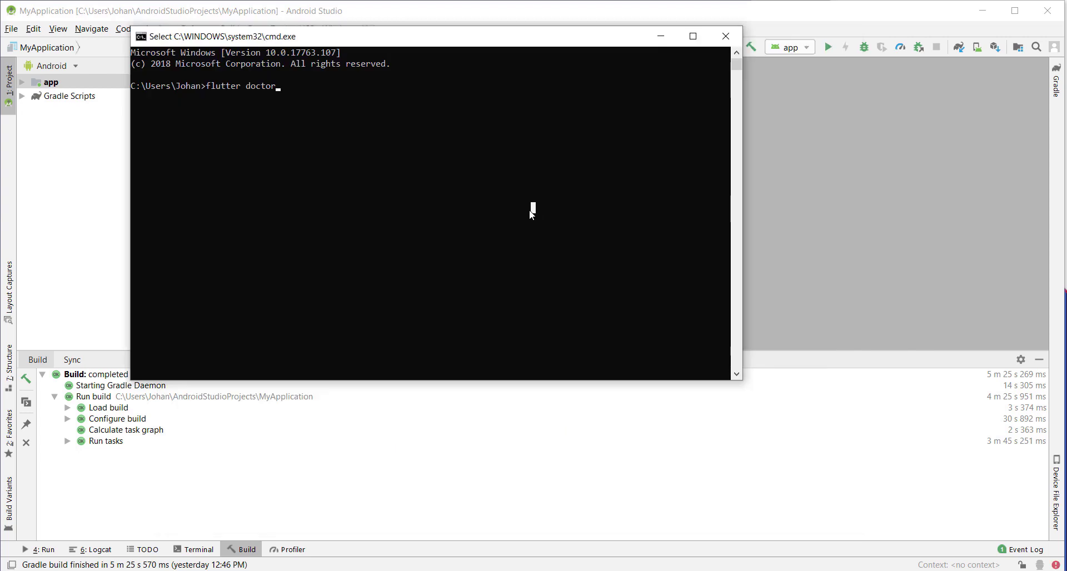
- Run flutter doctor in the cmd.exe window and examine its entries for Flutter, Android Studio, the Flutter and Dart plugins, and IntelliJ IDEA
key(Escape)
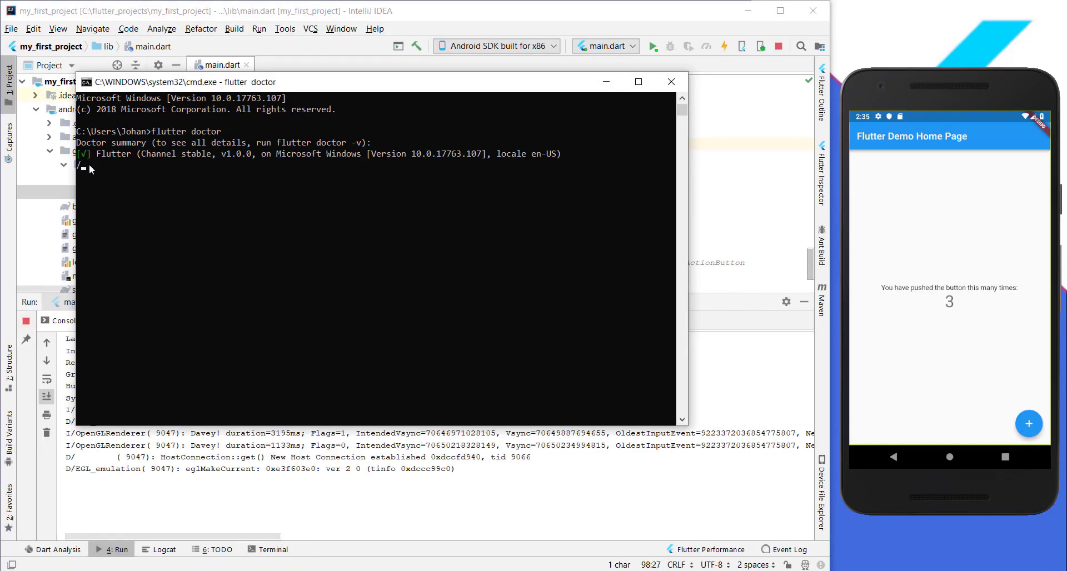
click(133, 175)
drag(97, 154, 256, 155)
drag(99, 176, 204, 177)
drag(97, 210, 242, 212)
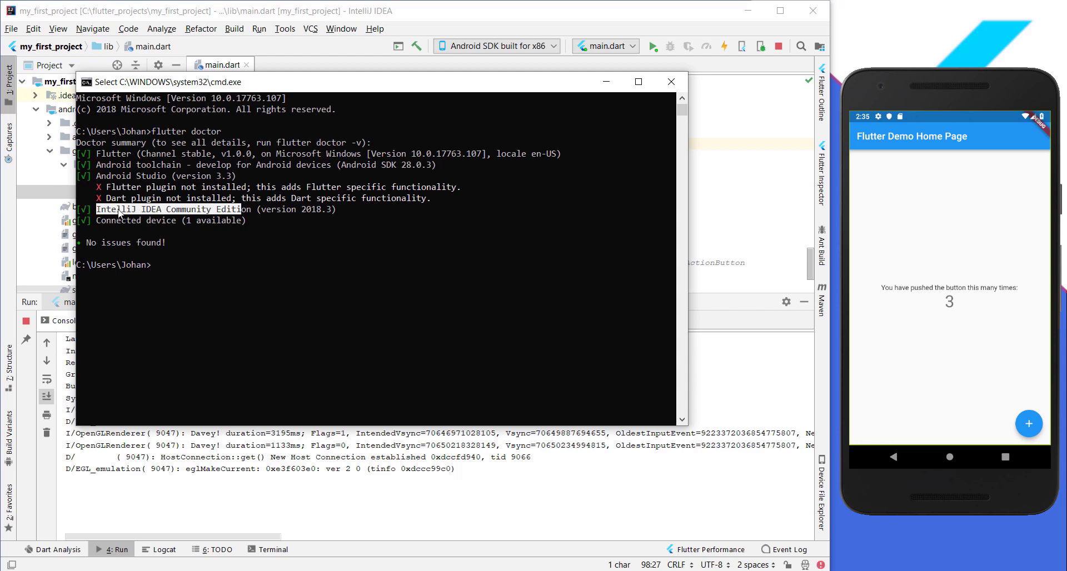
drag(102, 187, 195, 198)
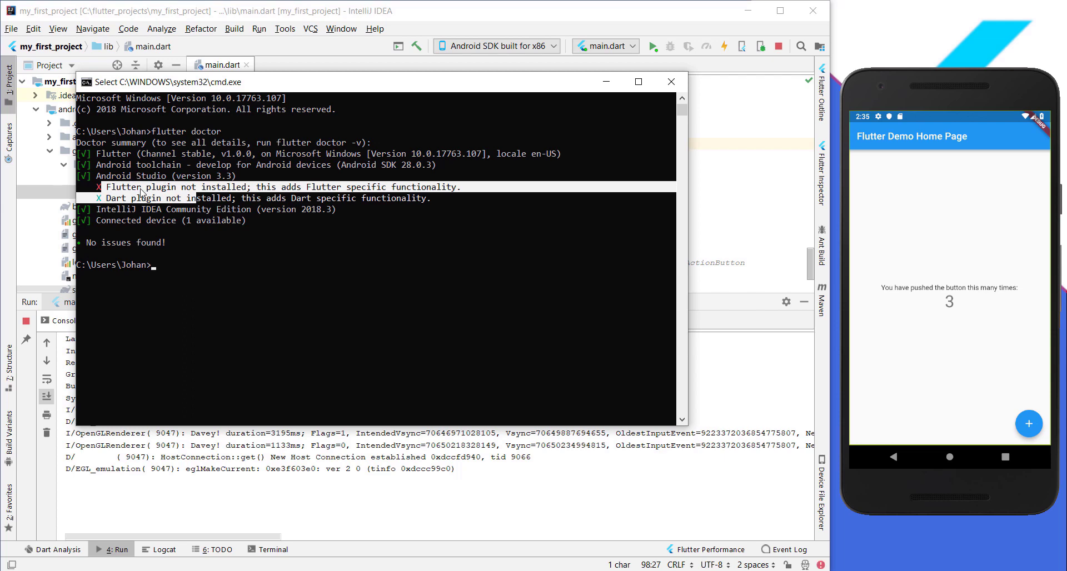
click(124, 188)
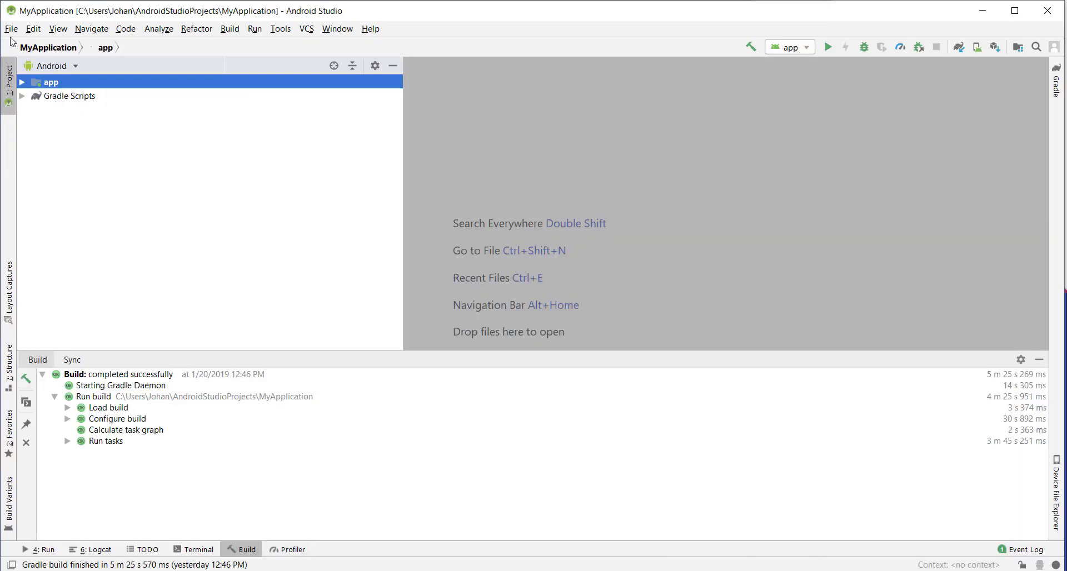
- In Android Studio, open the plugin settings and search the plugin repositories for flutter
click(10, 29)
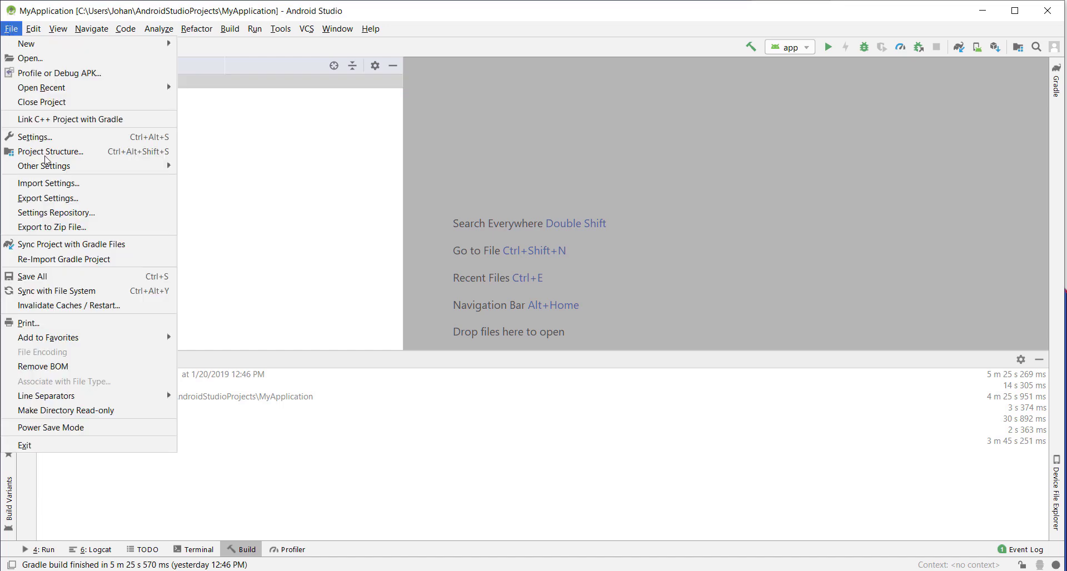
click(33, 137)
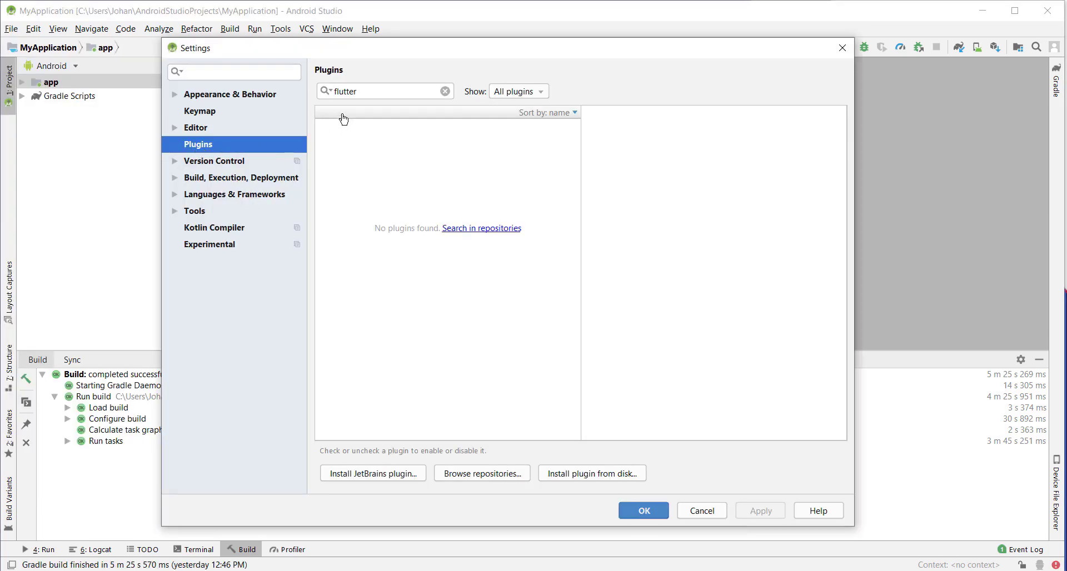
click(460, 228)
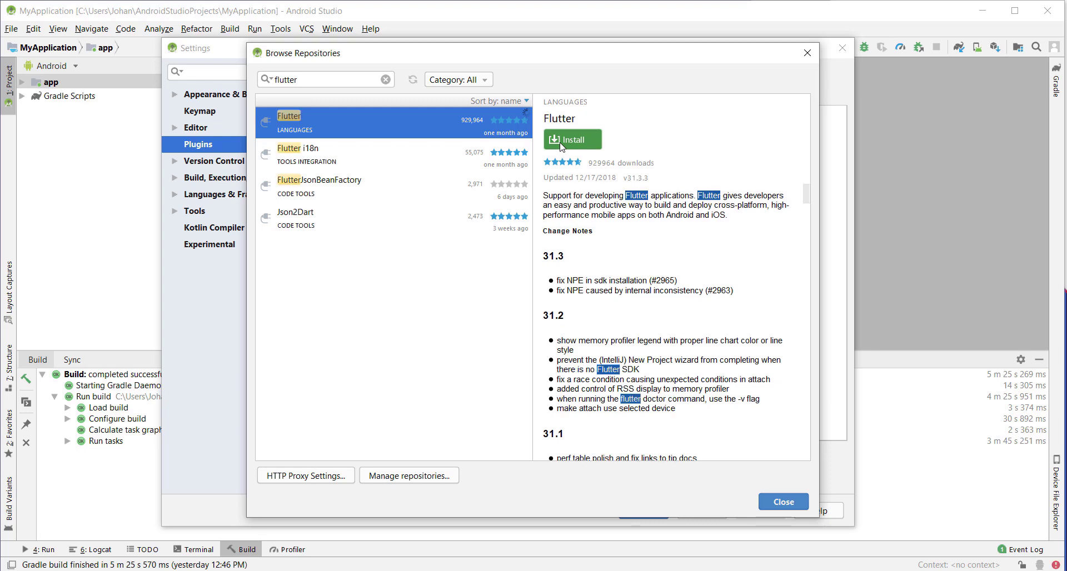
- Install the Flutter plugin, accepting the third-party privacy note and the required Dart plugin, and restart Android Studio
click(560, 146)
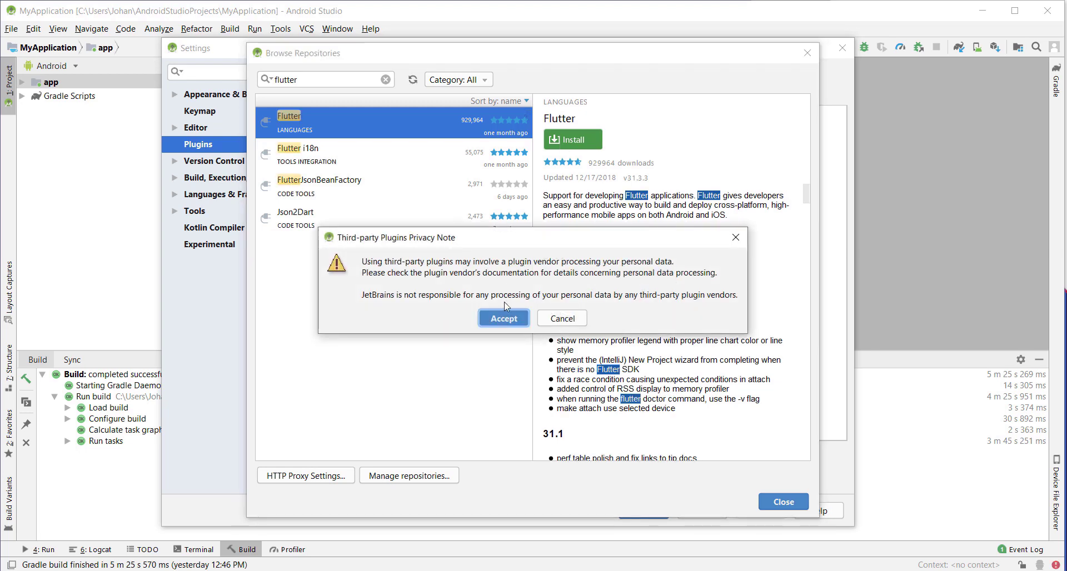
click(496, 319)
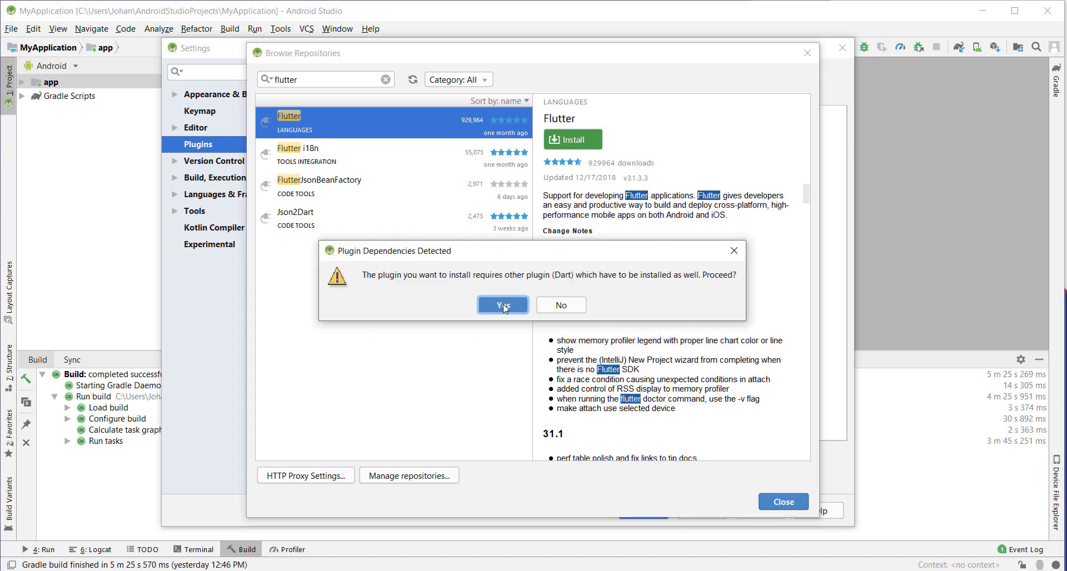
click(503, 304)
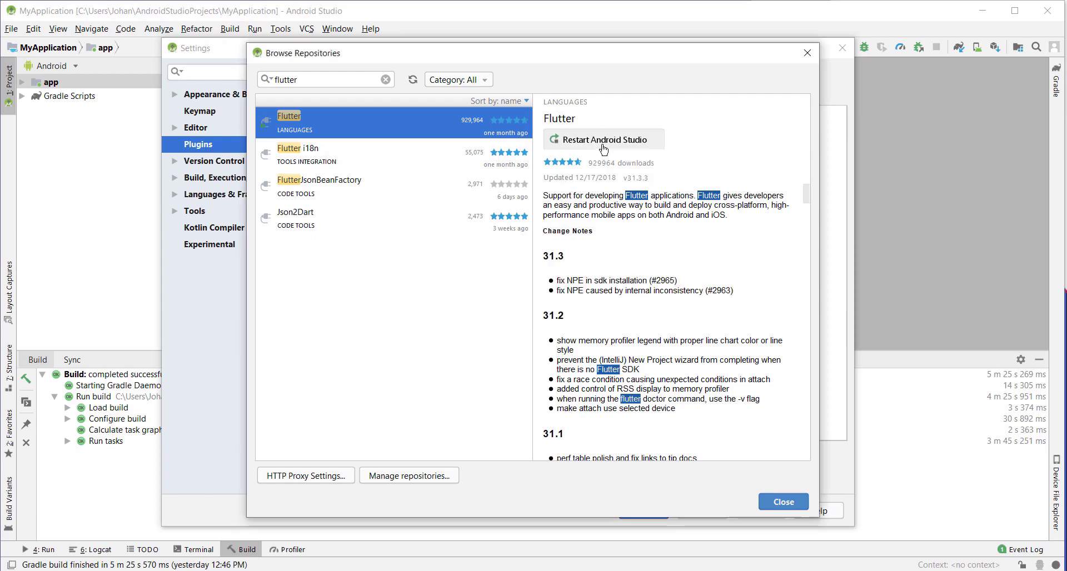
click(597, 140)
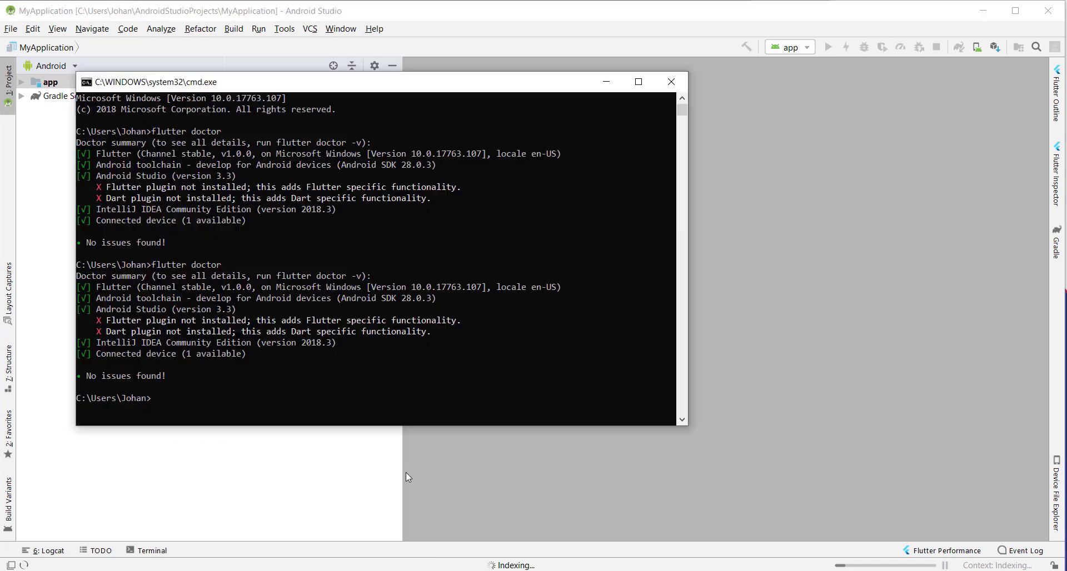
- Switch back to the cmd.exe window and rerun flutter doctor to recheck the installation
key(alt+Tab)
key(Up)
key(Return)
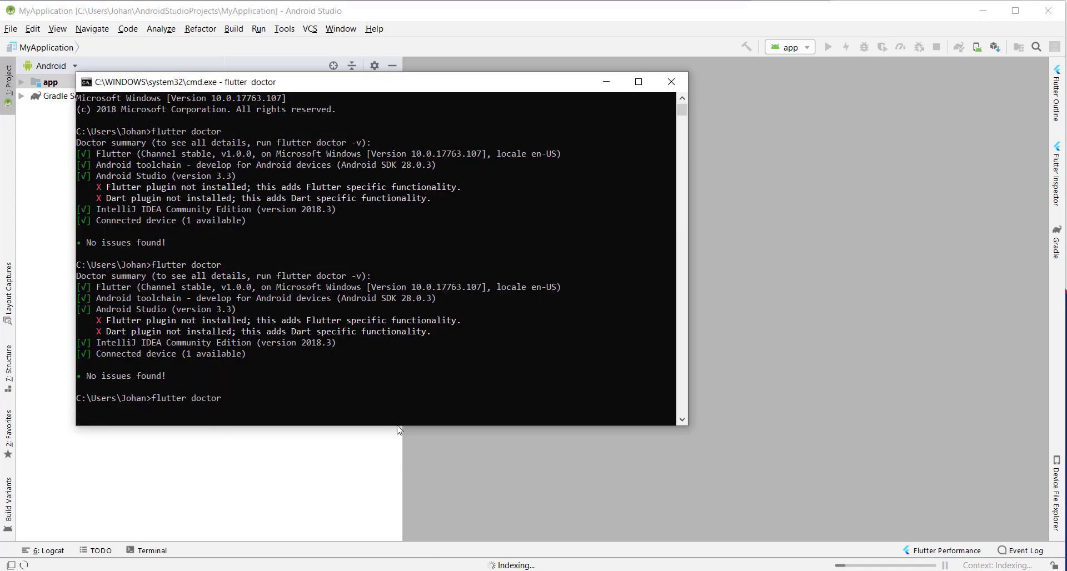